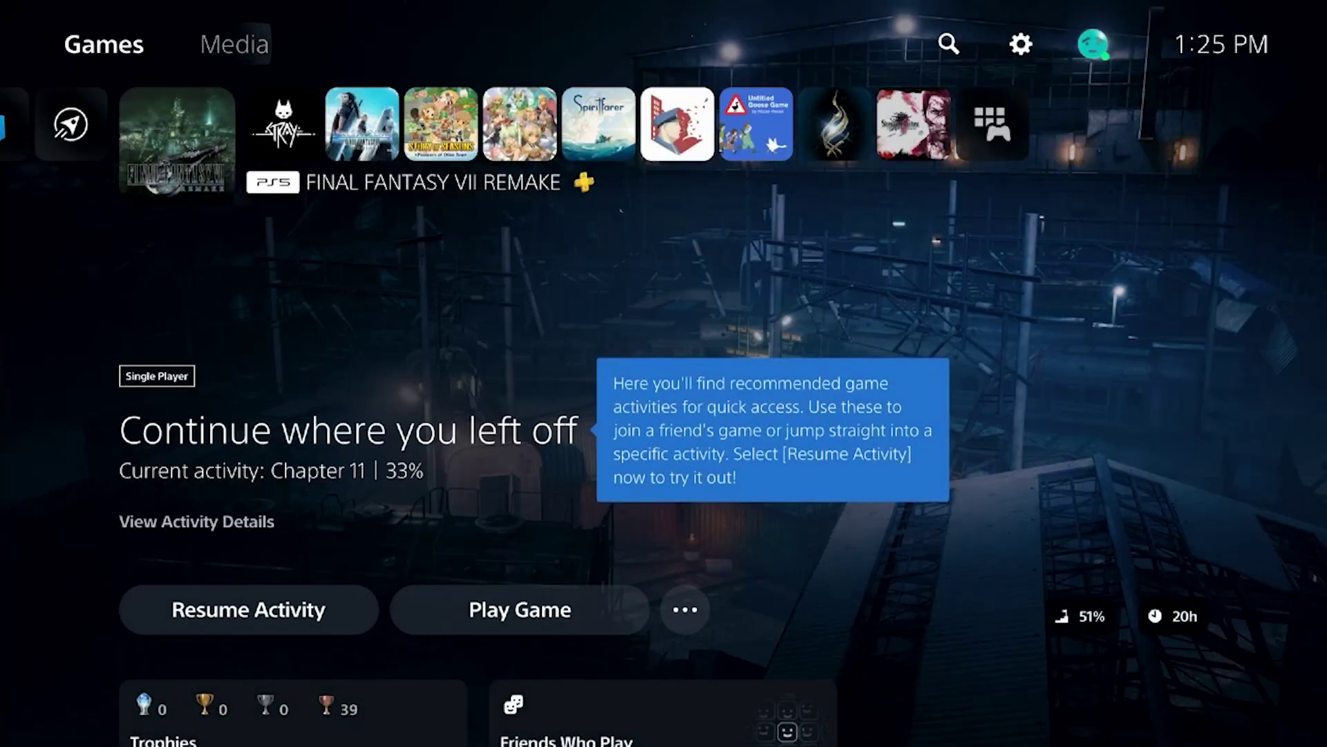
On the PS5, go to Settings > System > Remote Play and confirm Enable Remote Play is on.
{"action": "key", "text": "Right"}
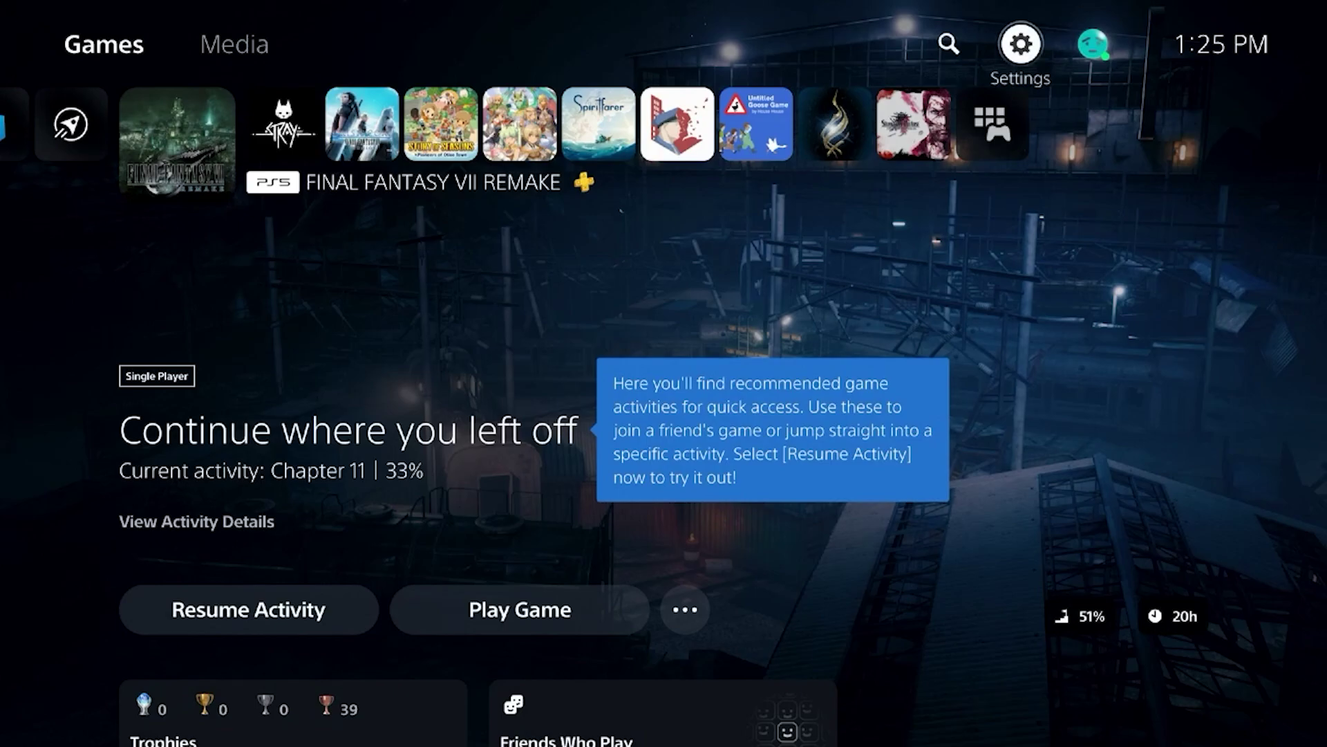
{"action": "key", "text": "Return"}
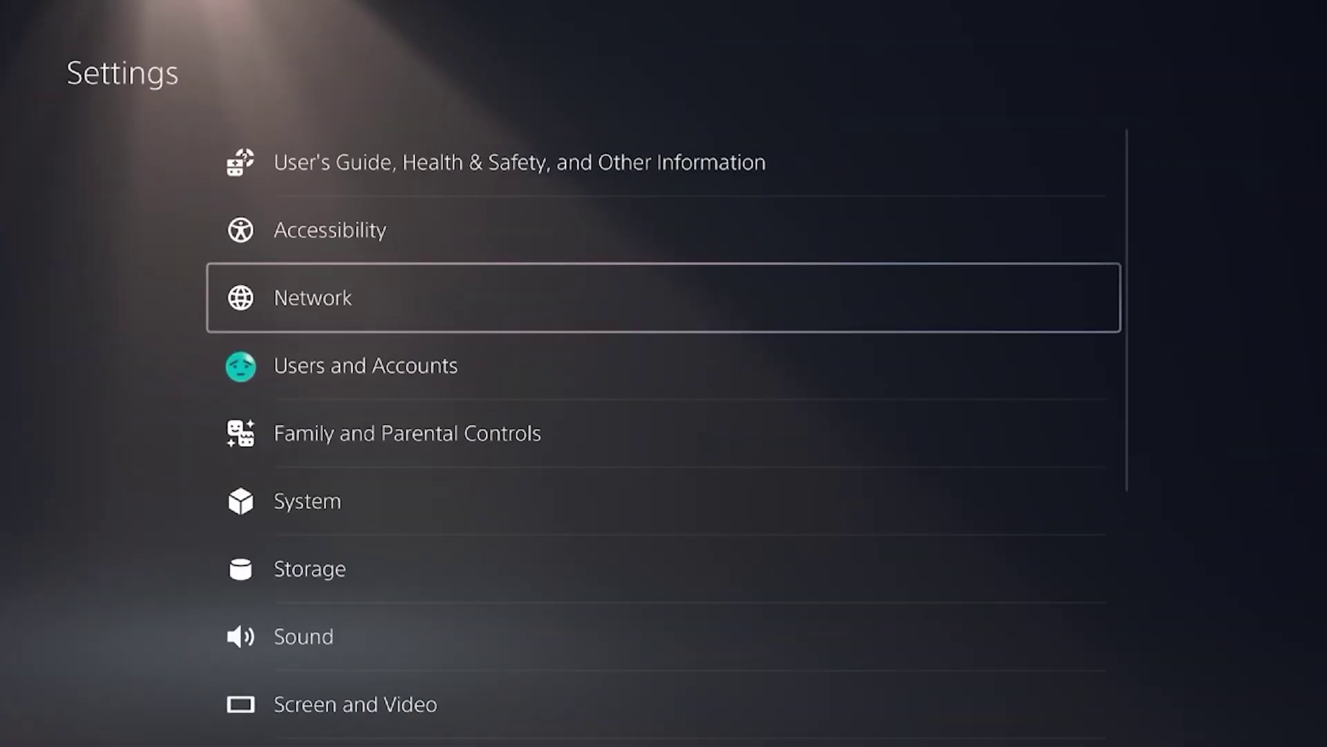
{"action": "key", "text": "Down"}
{"action": "key", "text": "Down"}
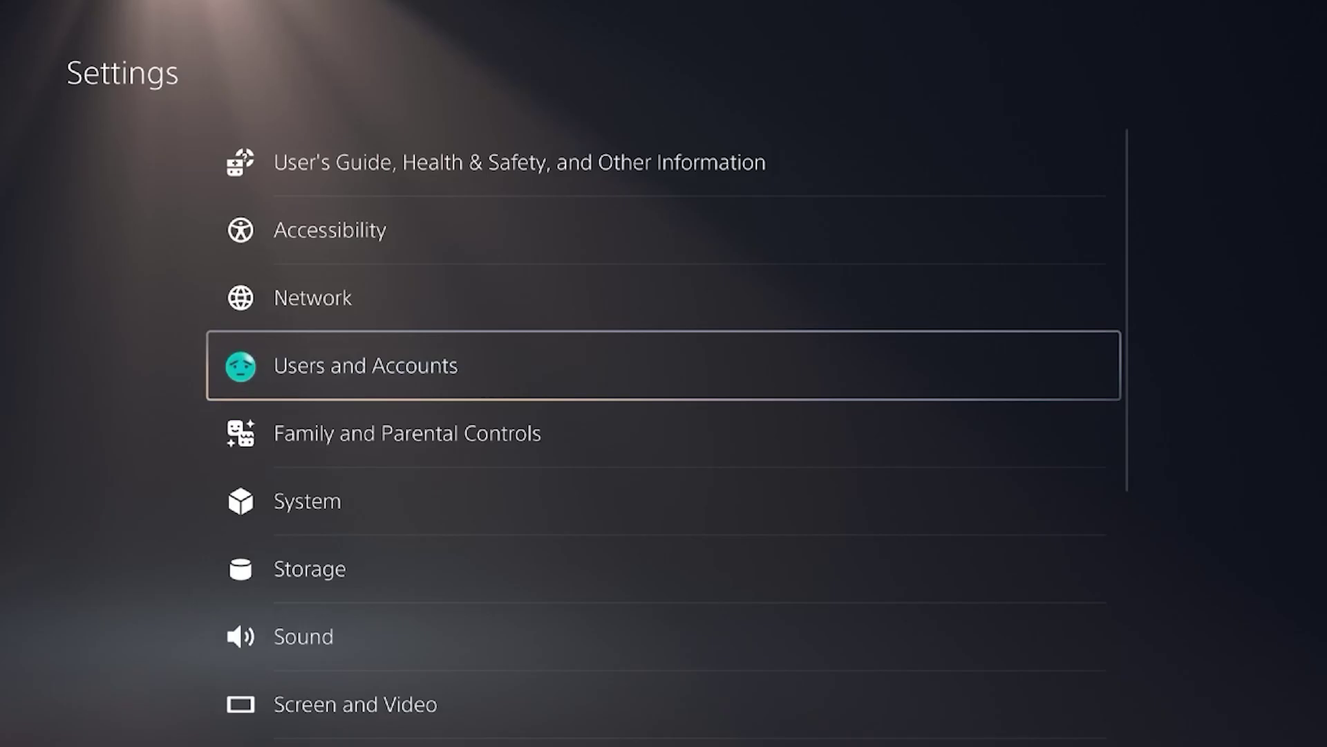
{"action": "key", "text": "Down"}
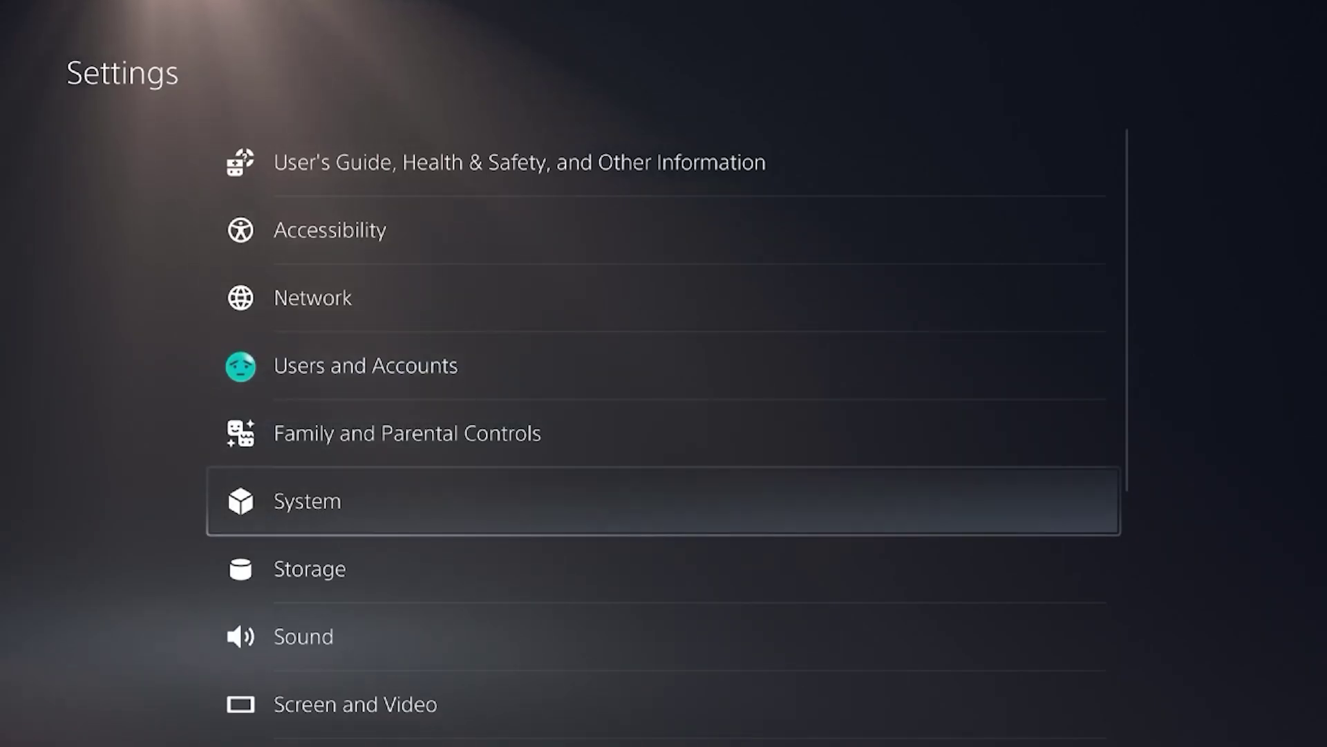
{"action": "key", "text": "Return"}
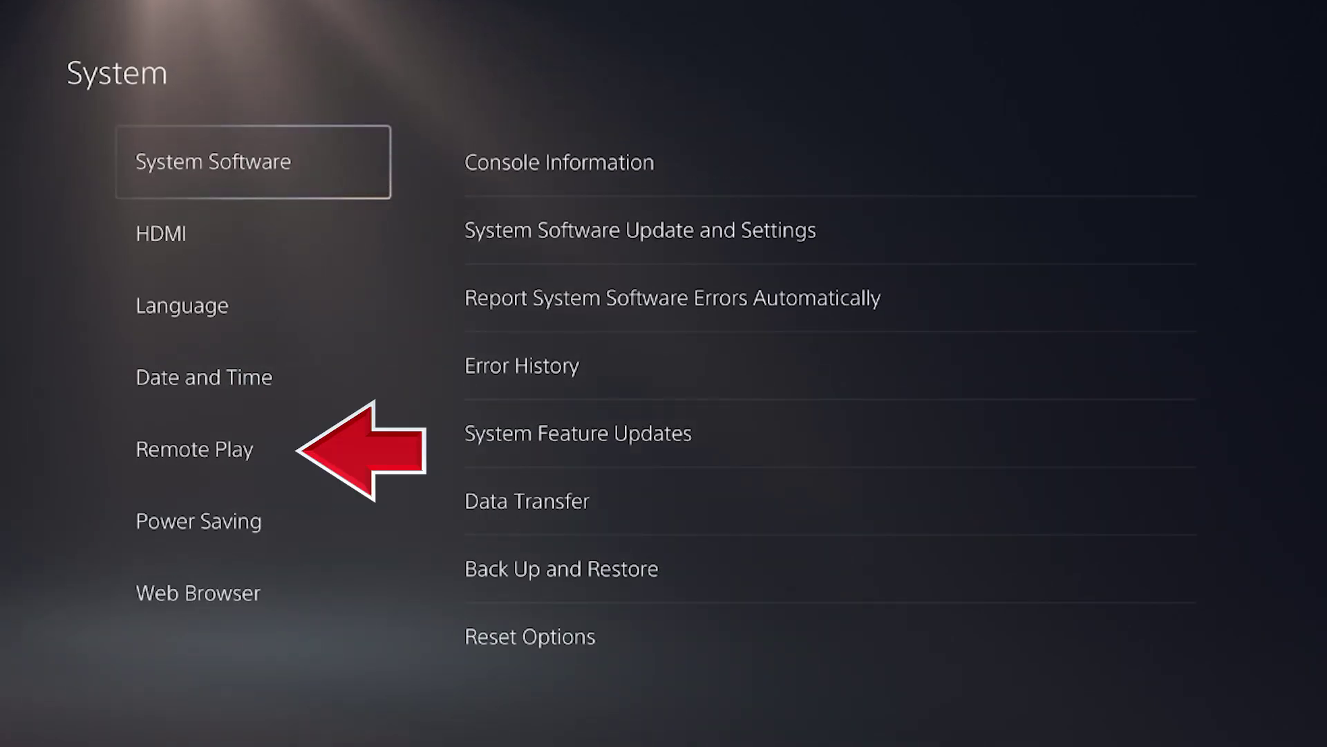
{"action": "key", "text": "Down"}
{"action": "key", "text": "Down"}
{"action": "key", "text": "Down"}
{"action": "key", "text": "Down"}
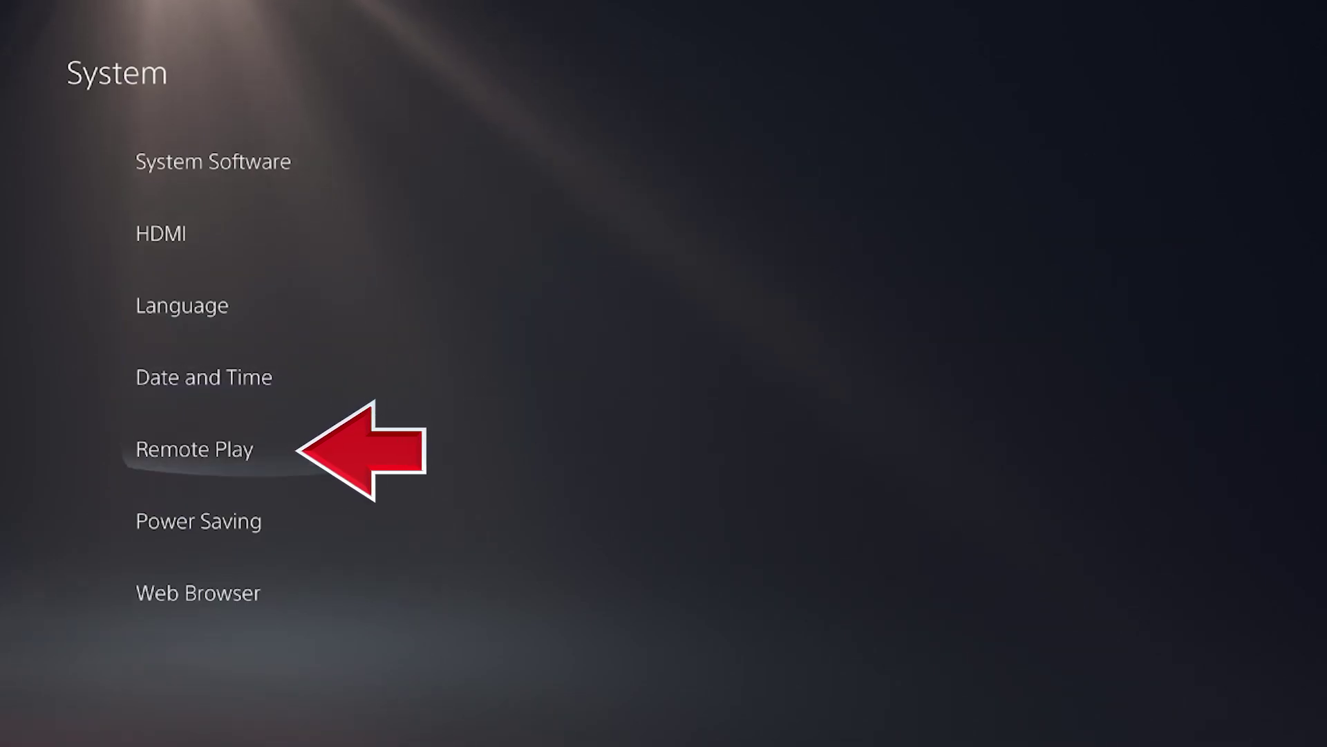
{"action": "key", "text": "Right"}
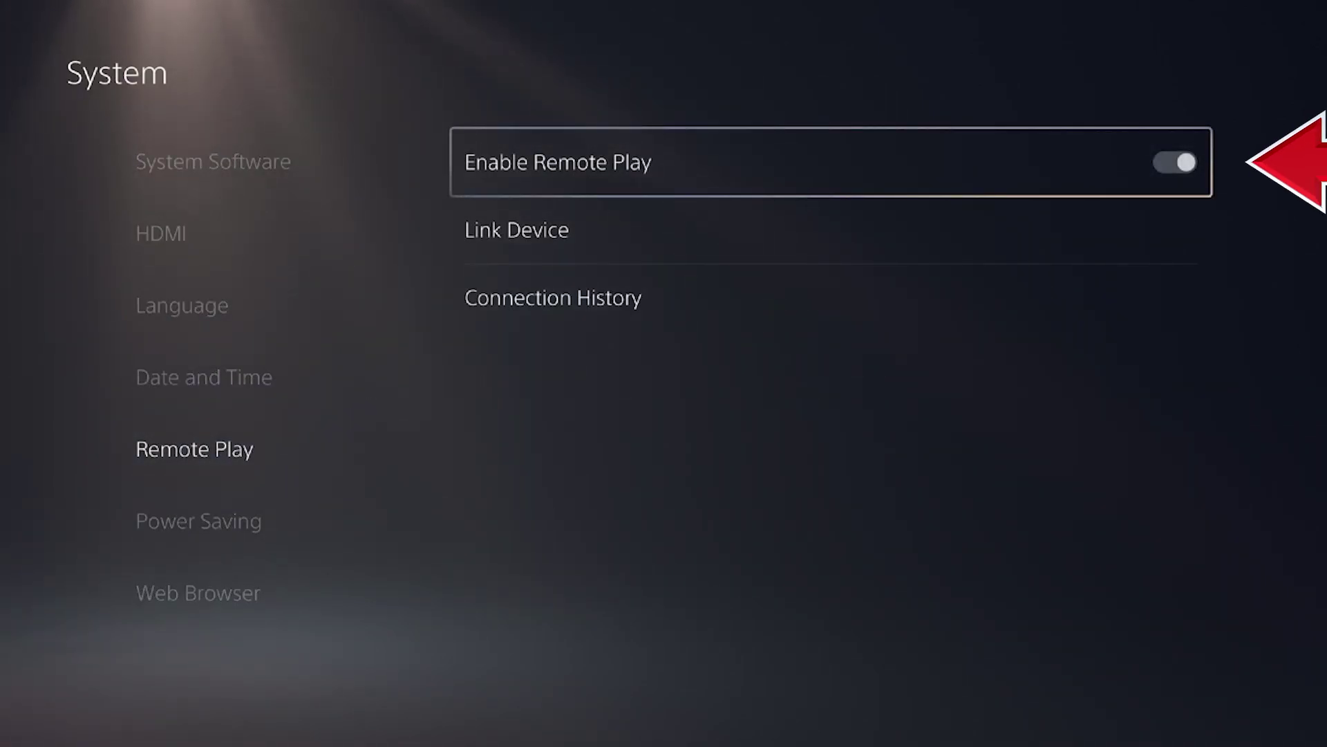
{"action": "key", "text": "Return"}
{"action": "key", "text": "Return"}
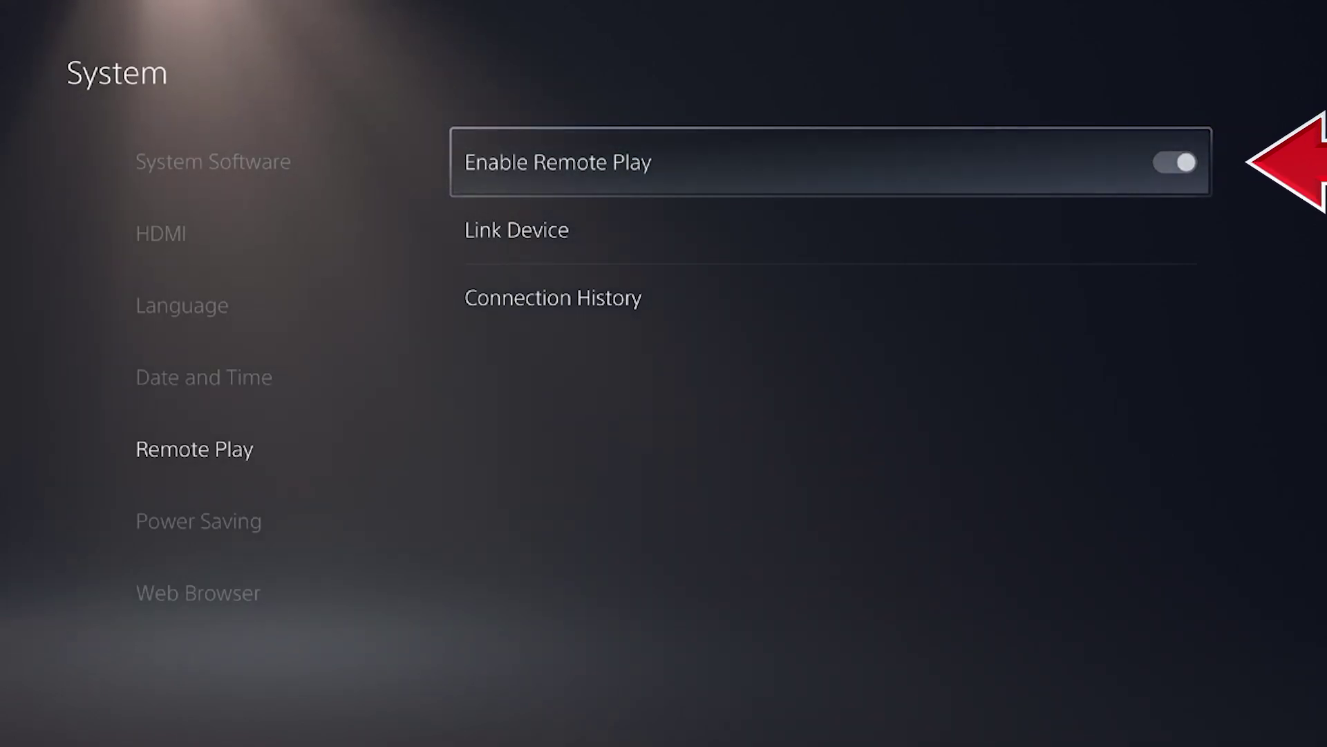
Under Power Saving's rest mode features, enable Stay Connected to the Internet and Turning On PS5 from Network.
{"action": "key", "text": "Left"}
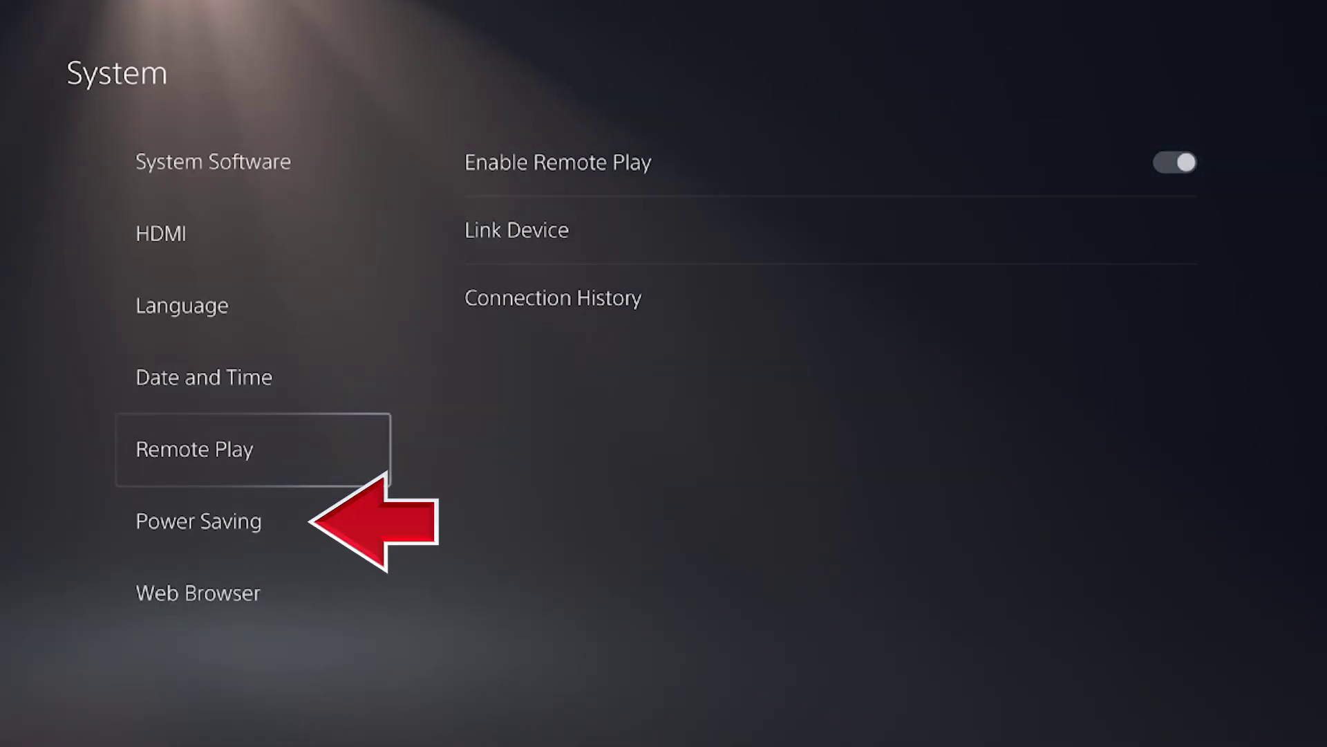
{"action": "key", "text": "Down"}
{"action": "key", "text": "Right"}
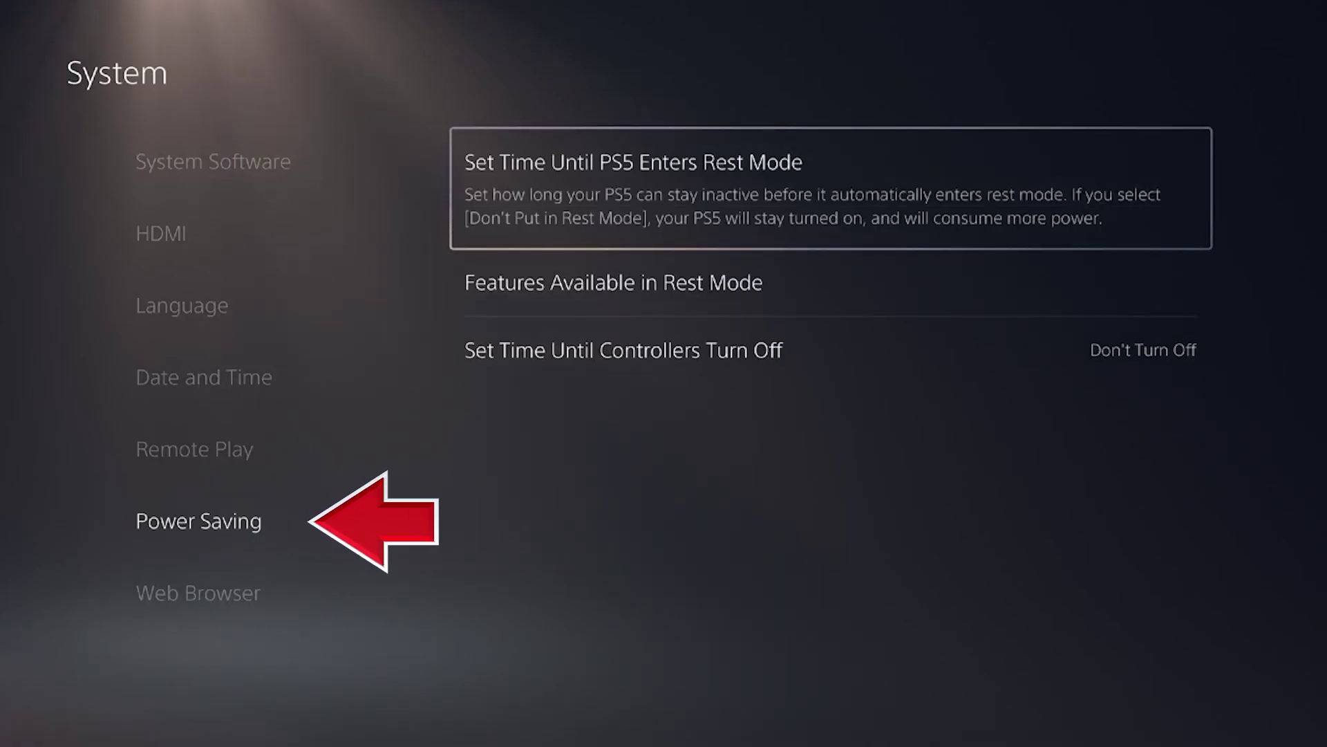
{"action": "key", "text": "Down"}
{"action": "key", "text": "Return"}
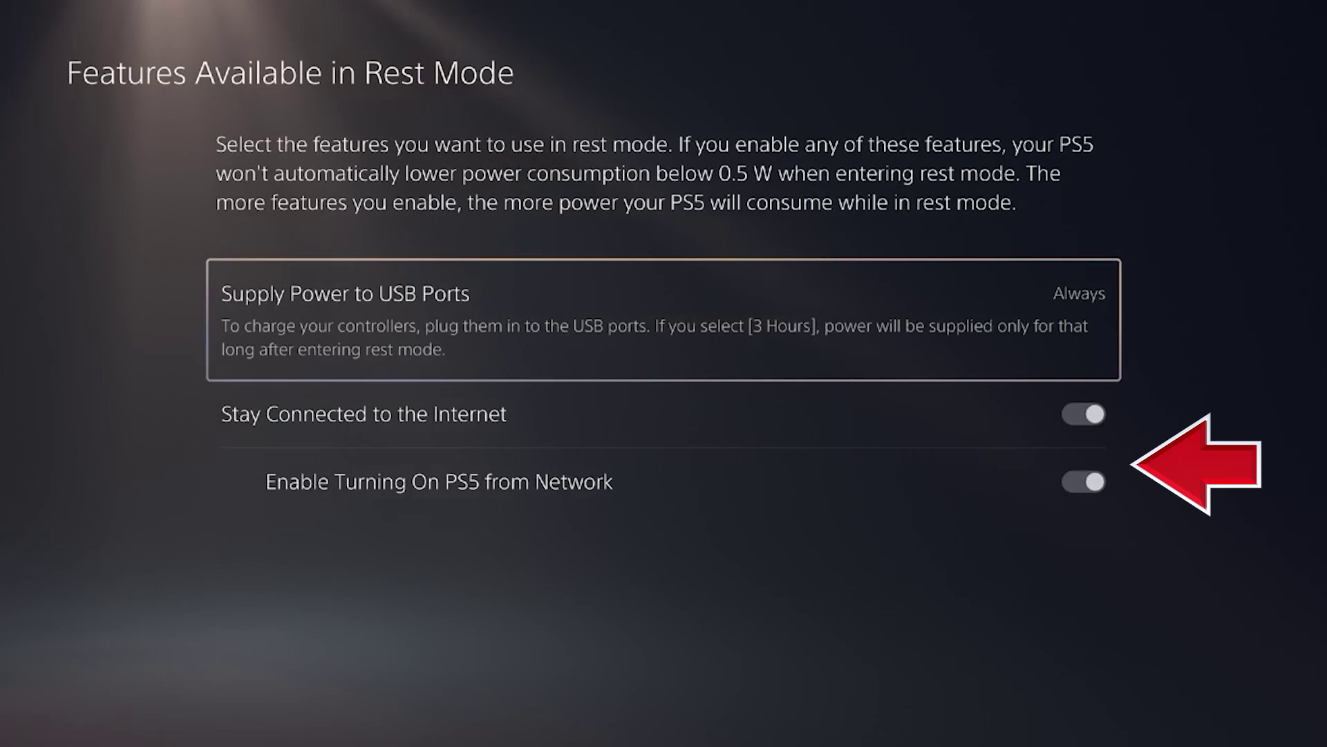
{"action": "key", "text": "Down"}
{"action": "key", "text": "Down"}
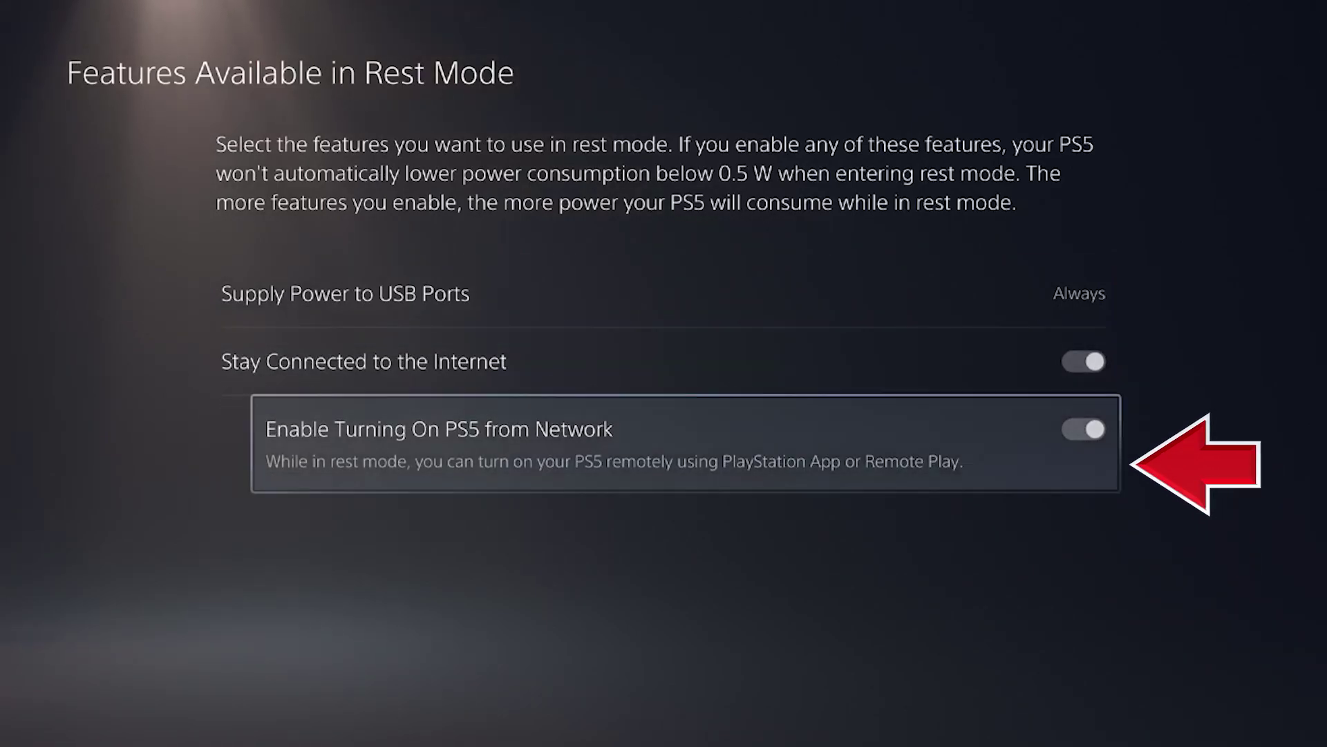
{"action": "key", "text": "Up"}
{"action": "key", "text": "Down"}
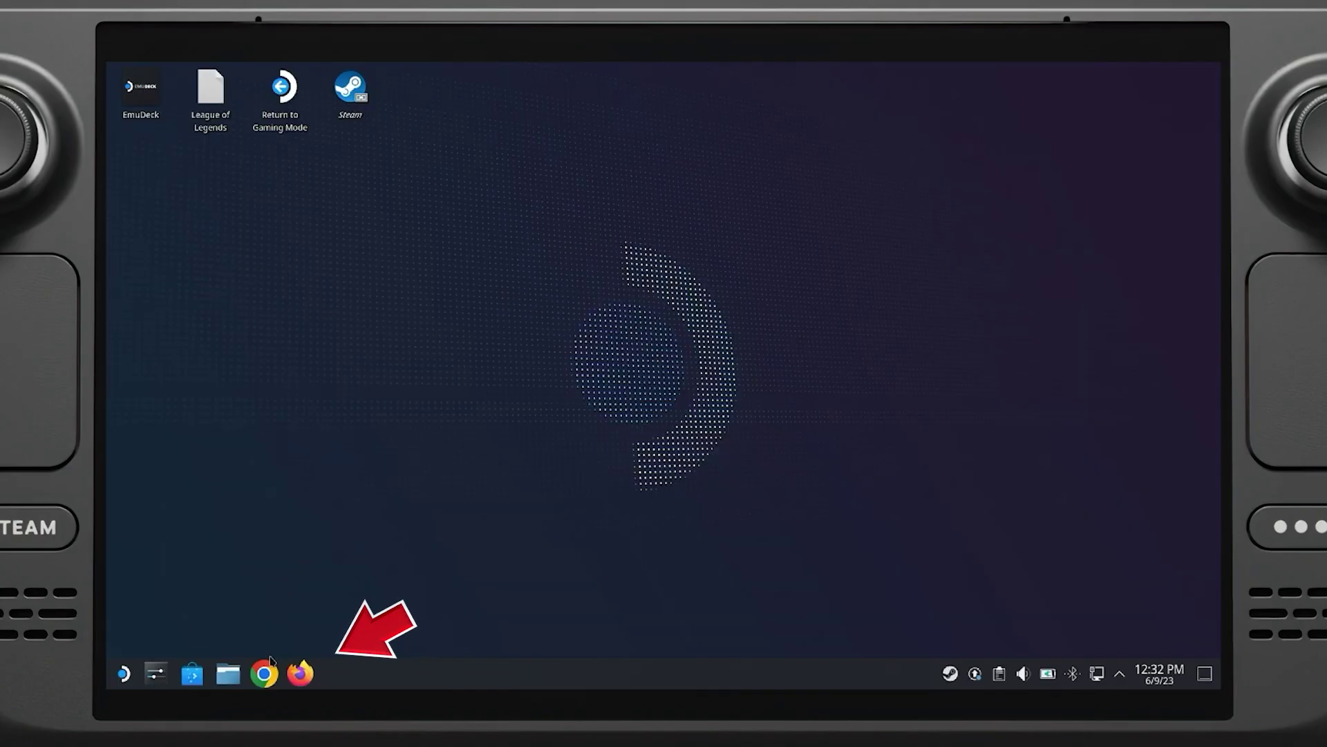
Search chiaki4deck in Firefox and open the GitHub Pages chiaki4deck docs in a new tab.
{"action": "left_click", "coordinate": [301, 672]}
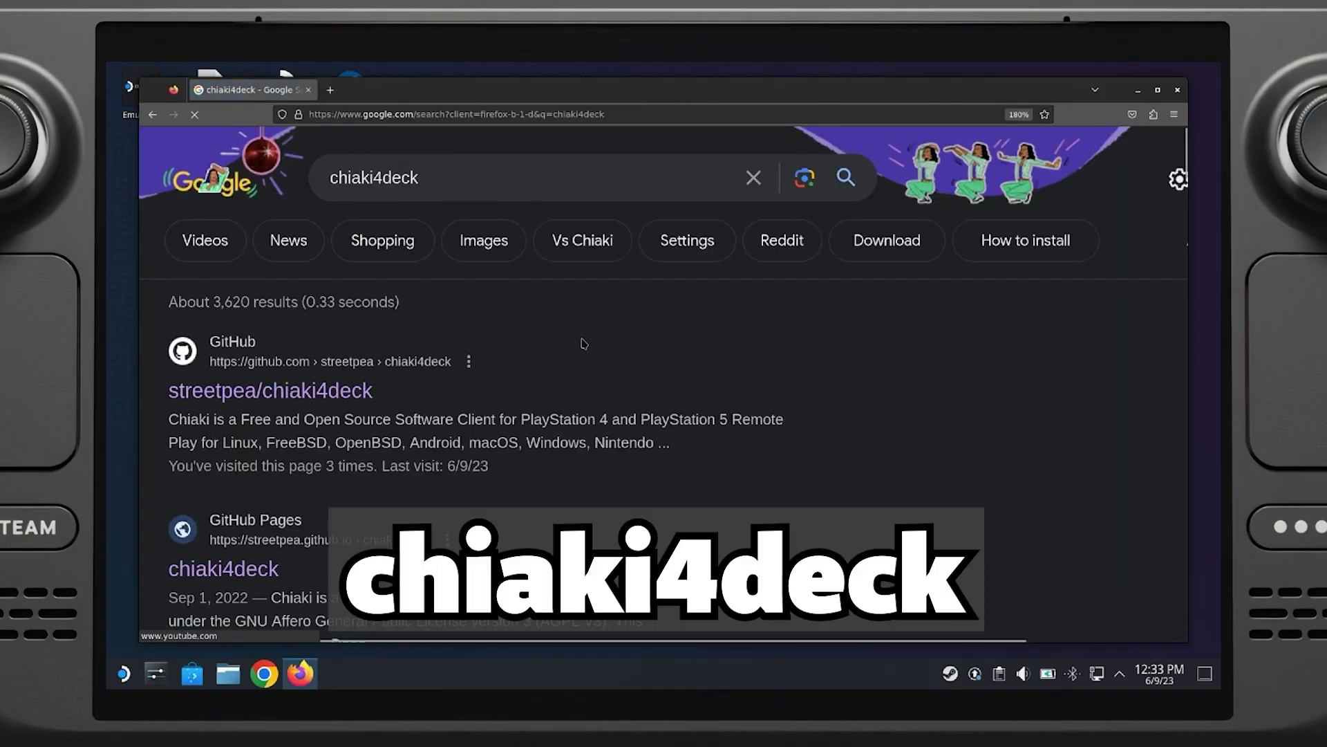
{"action": "scroll", "coordinate": [580, 345], "scroll_direction": "down", "scroll_amount": 2}
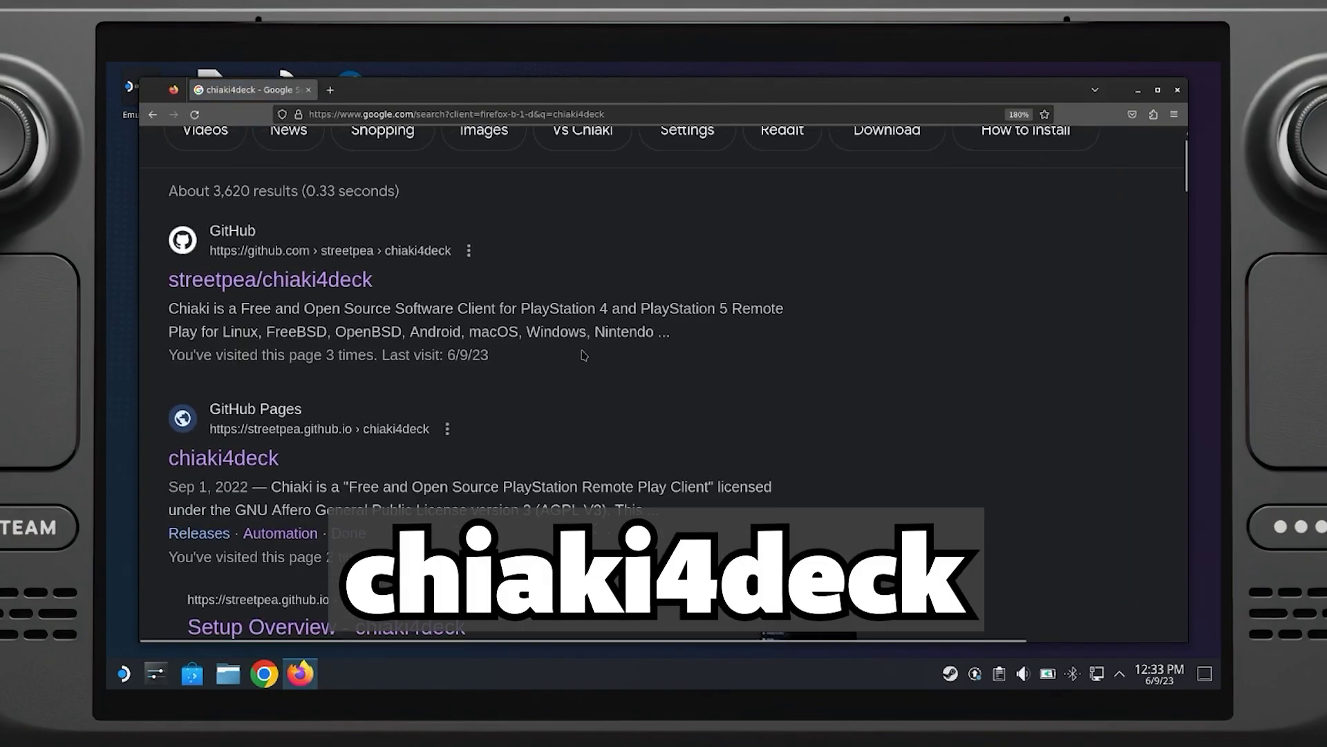
{"action": "scroll", "coordinate": [578, 426], "scroll_direction": "down", "scroll_amount": 2}
{"action": "scroll", "coordinate": [581, 377], "scroll_direction": "up", "scroll_amount": 2}
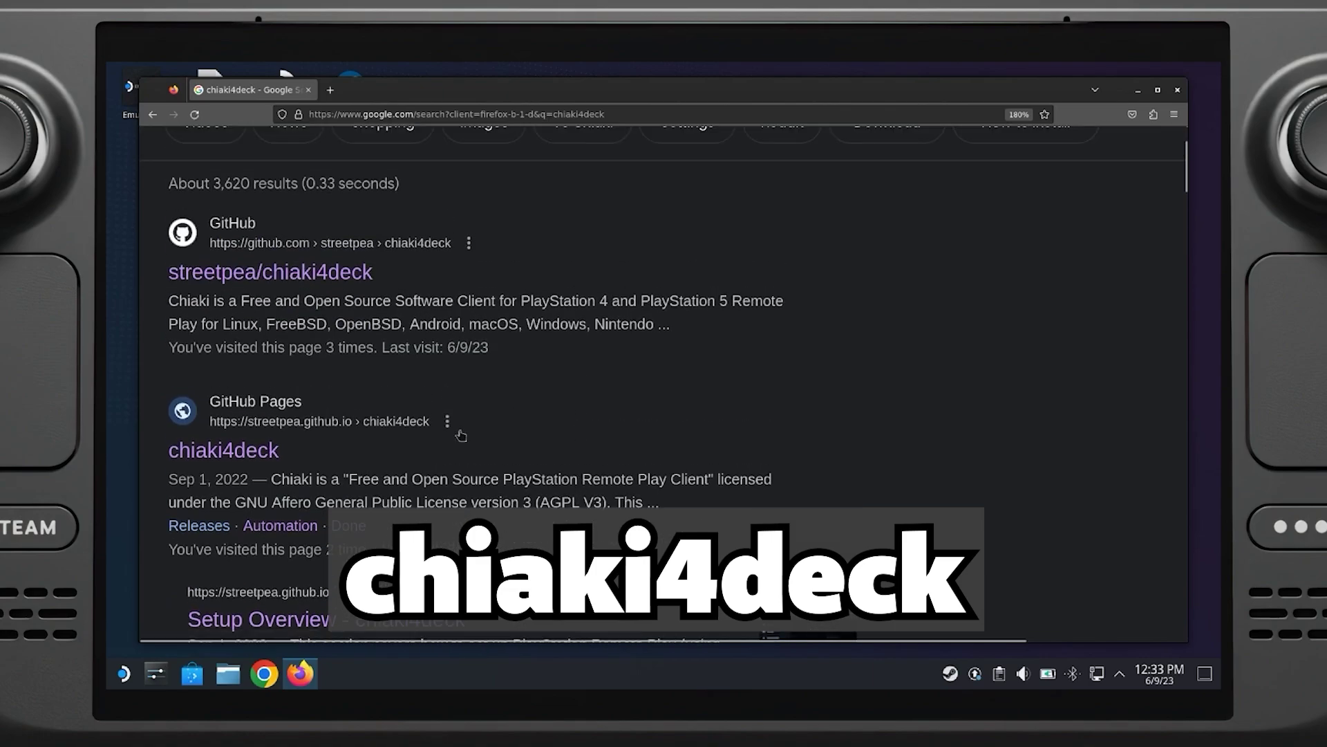
{"action": "left_click", "coordinate": [261, 460]}
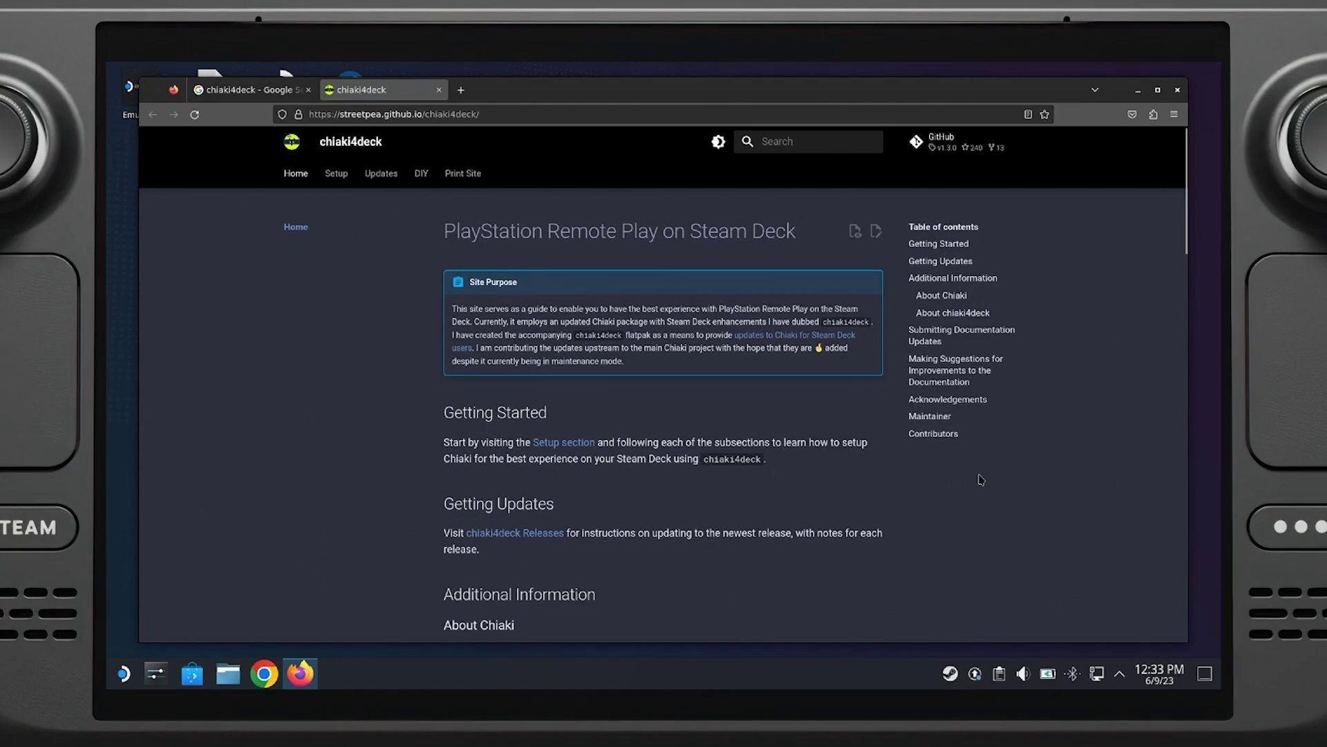
Go to Setup > Installation in the docs to show the flatpak install command.
{"action": "scroll", "coordinate": [979, 479], "scroll_direction": "down", "scroll_amount": 4}
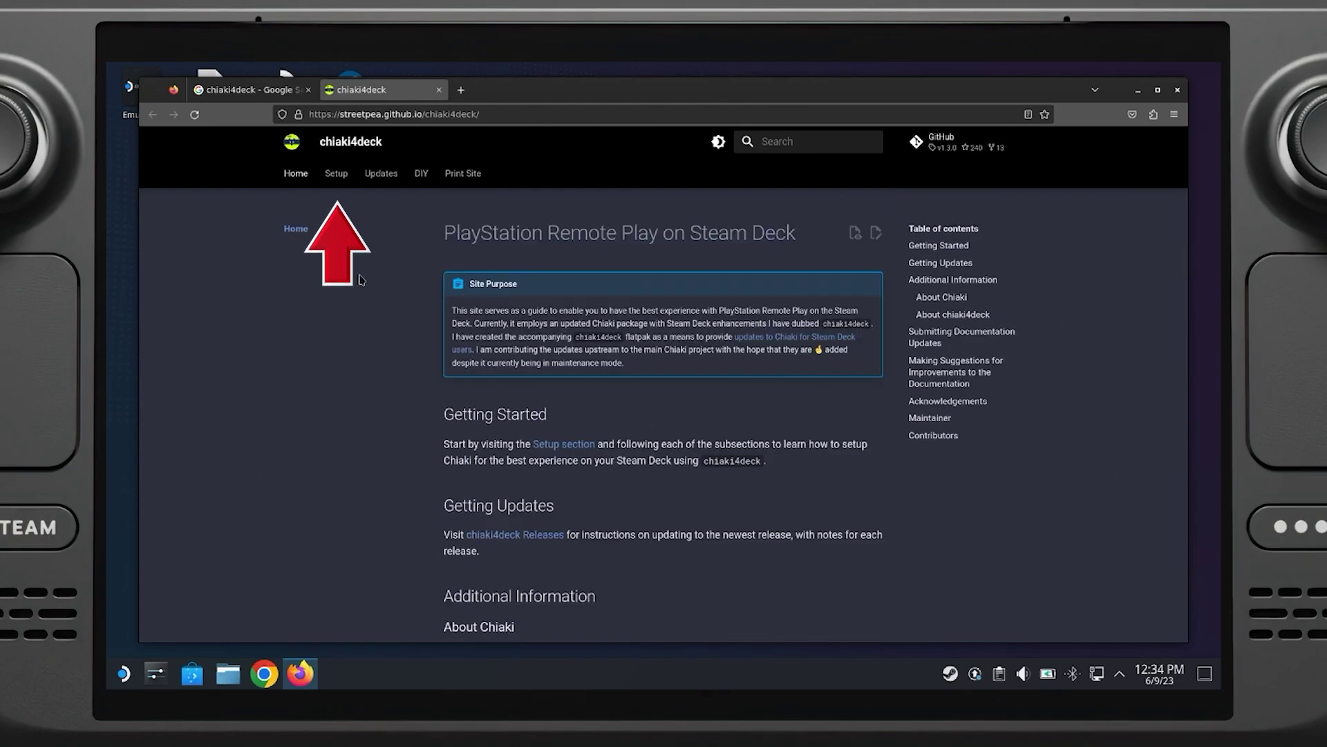
{"action": "left_click", "coordinate": [328, 176]}
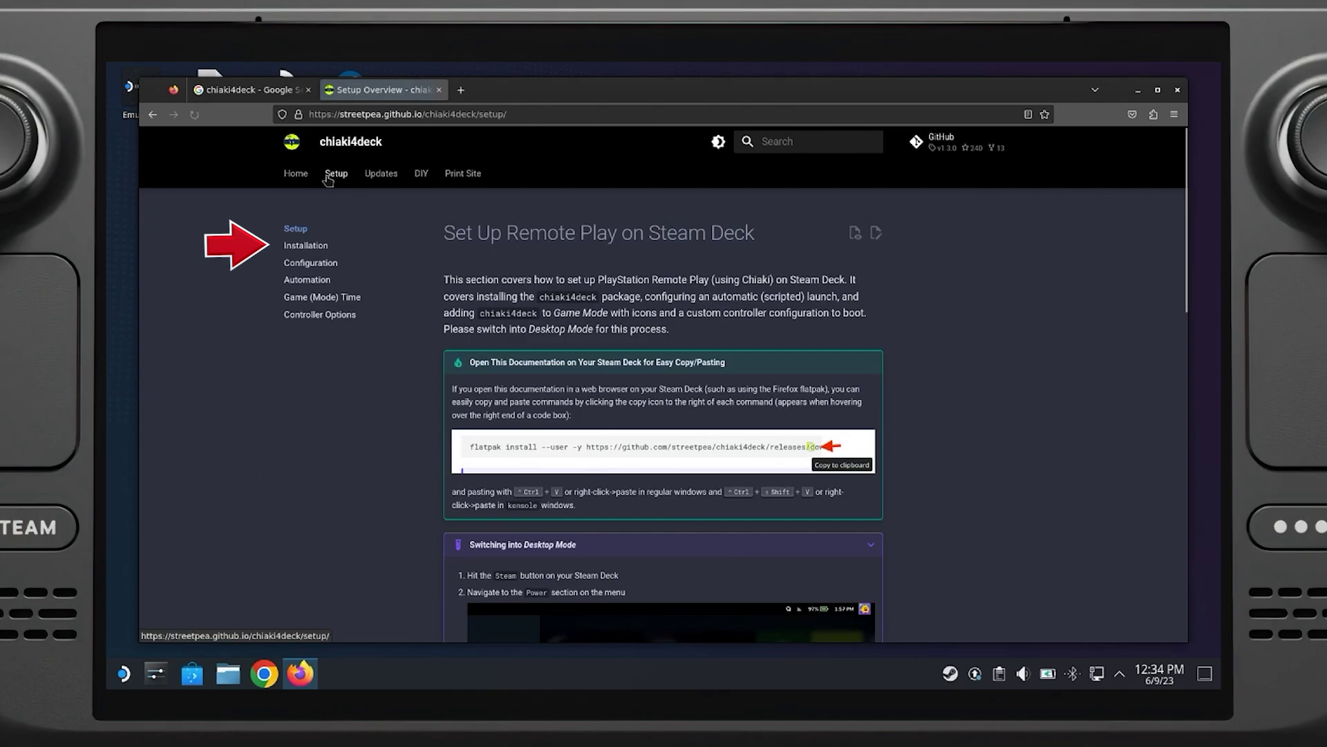
{"action": "left_click", "coordinate": [329, 252]}
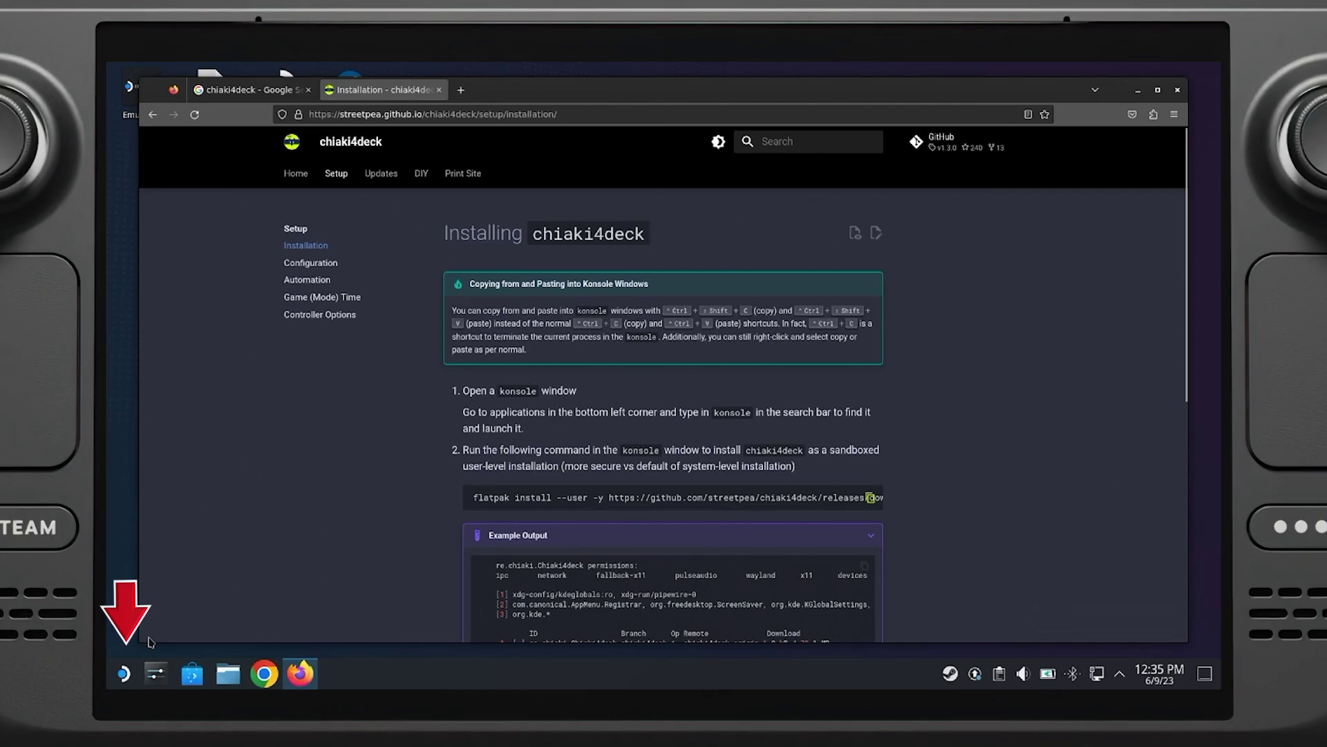
Launch Konsole from the Applications > System menu.
{"action": "left_click", "coordinate": [124, 674]}
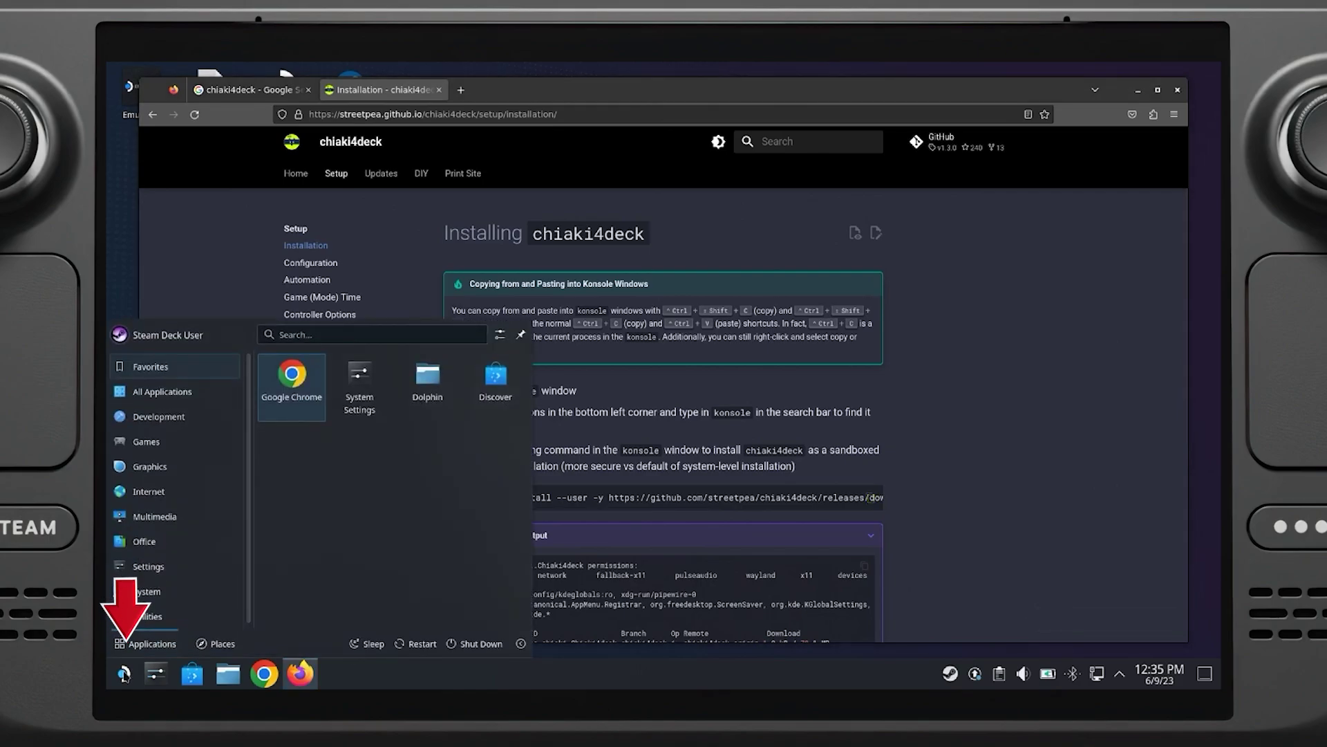
{"action": "left_click", "coordinate": [156, 593]}
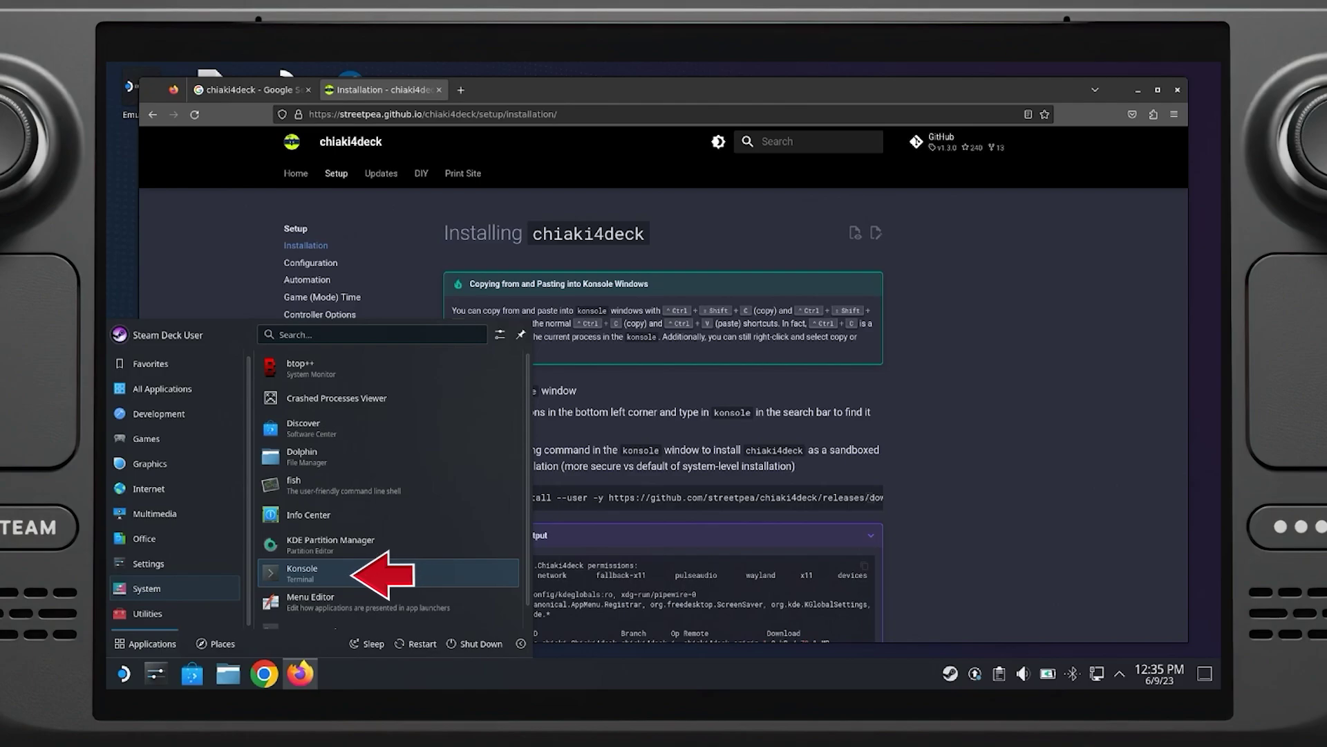
{"action": "left_click", "coordinate": [372, 575]}
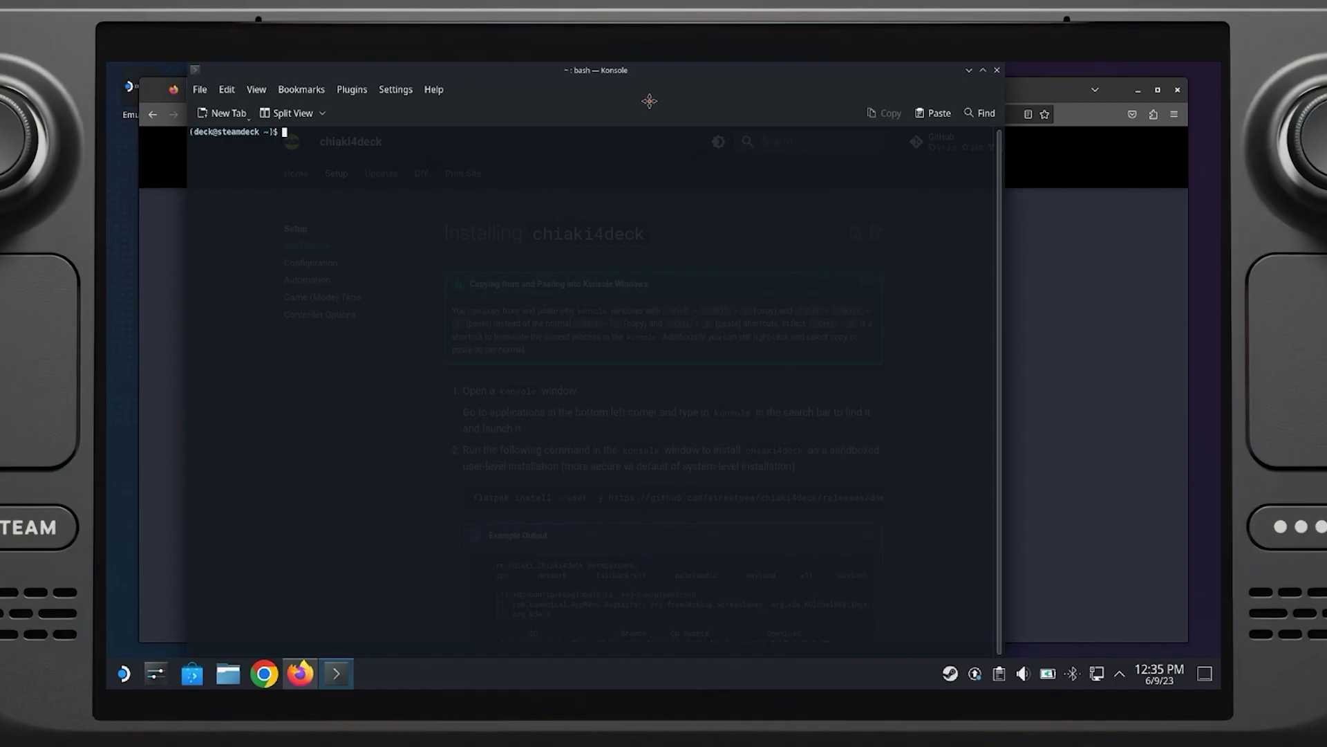
Paste and run the flatpak install command, installing re.chiaki.Chiaki4deck v1.3.0 (79.1 MB).
{"action": "right_click", "coordinate": [573, 244]}
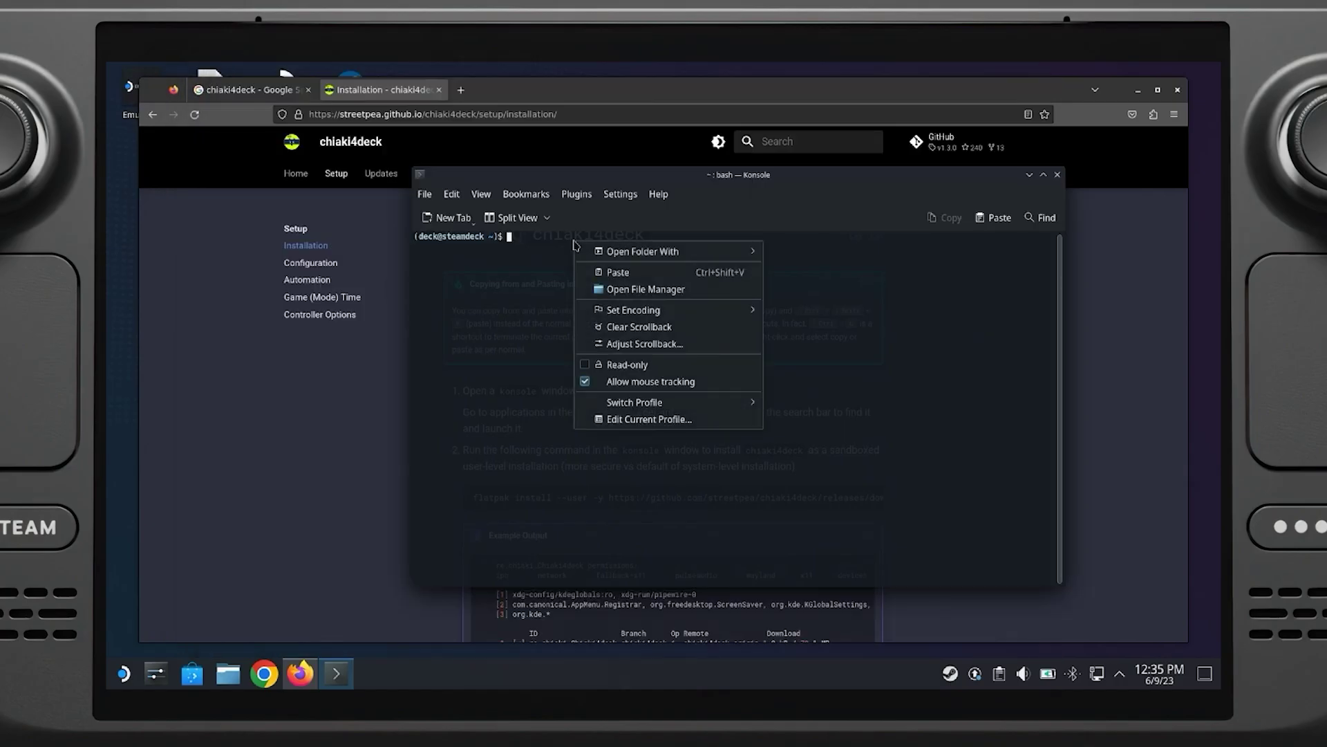
{"action": "left_click", "coordinate": [588, 278]}
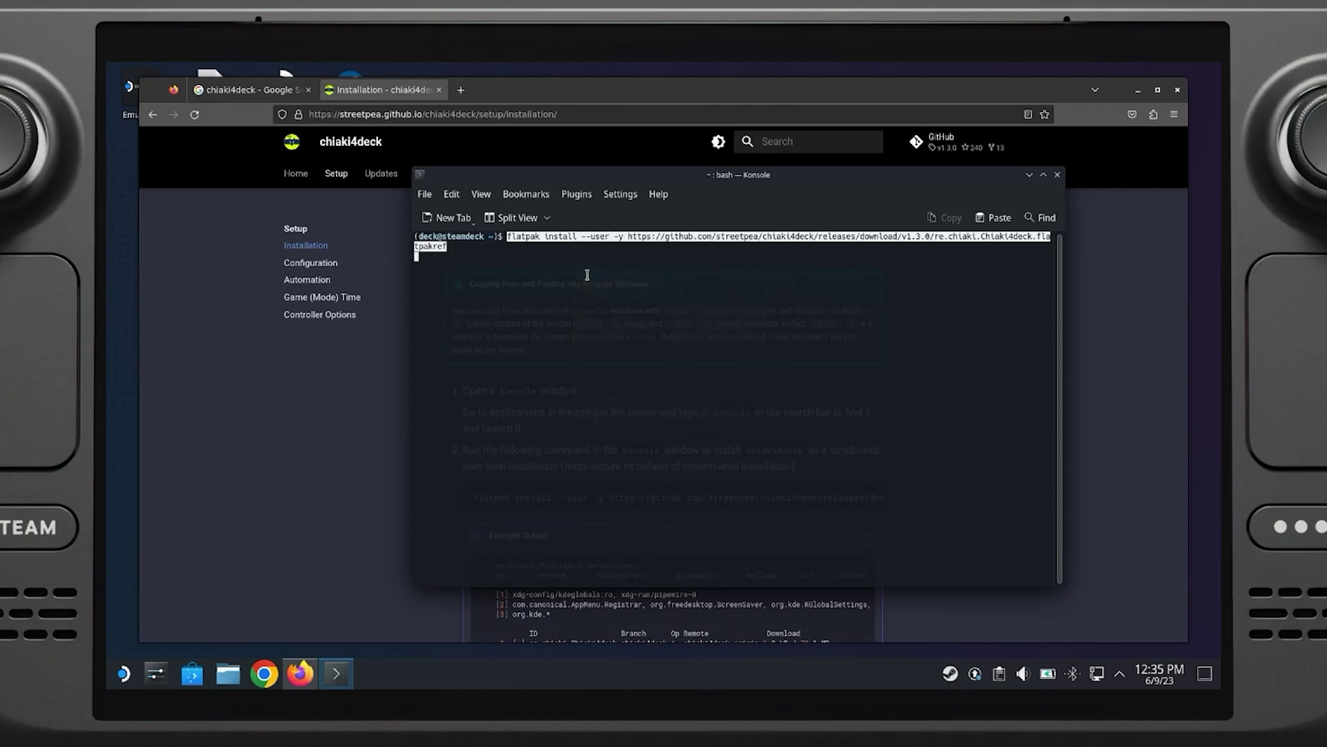
{"action": "key", "text": "Return"}
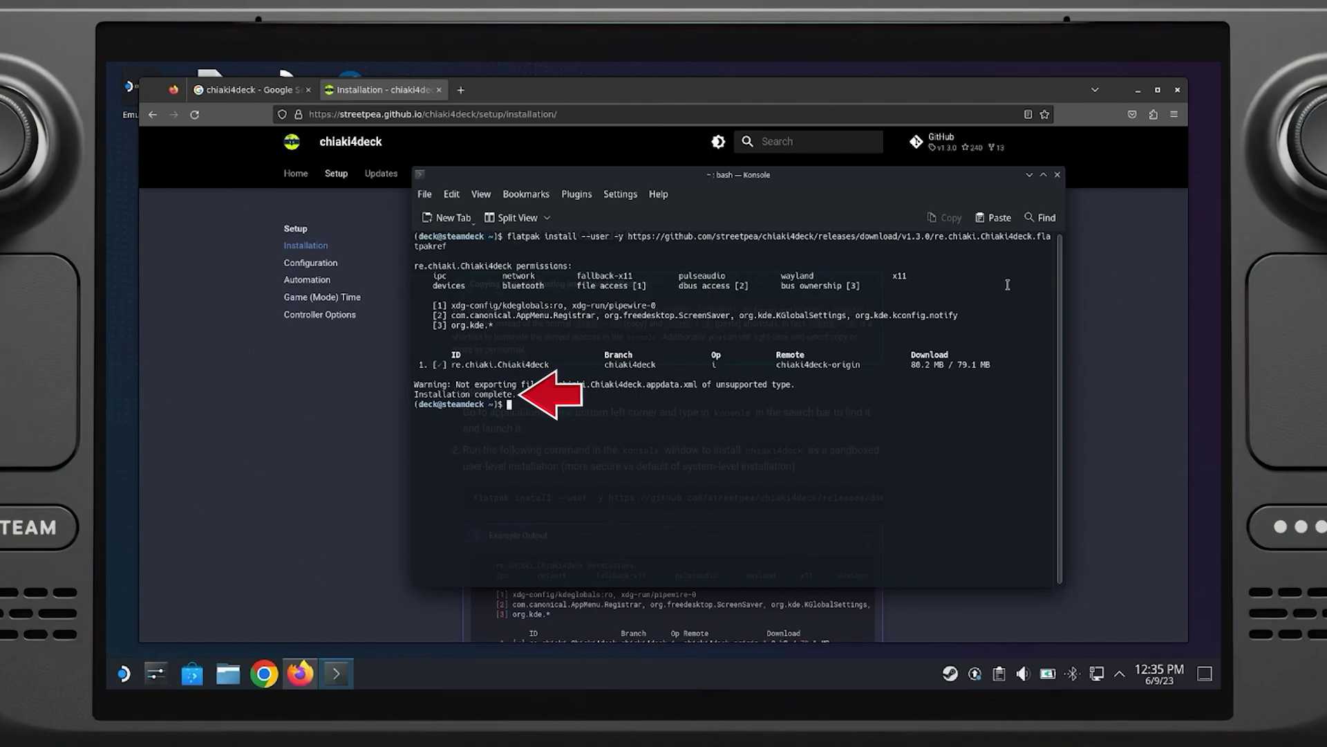
Copy the flatpak psn-account-id command from the Configuring page's first-time section and return to Konsole.
{"action": "left_click", "coordinate": [373, 454]}
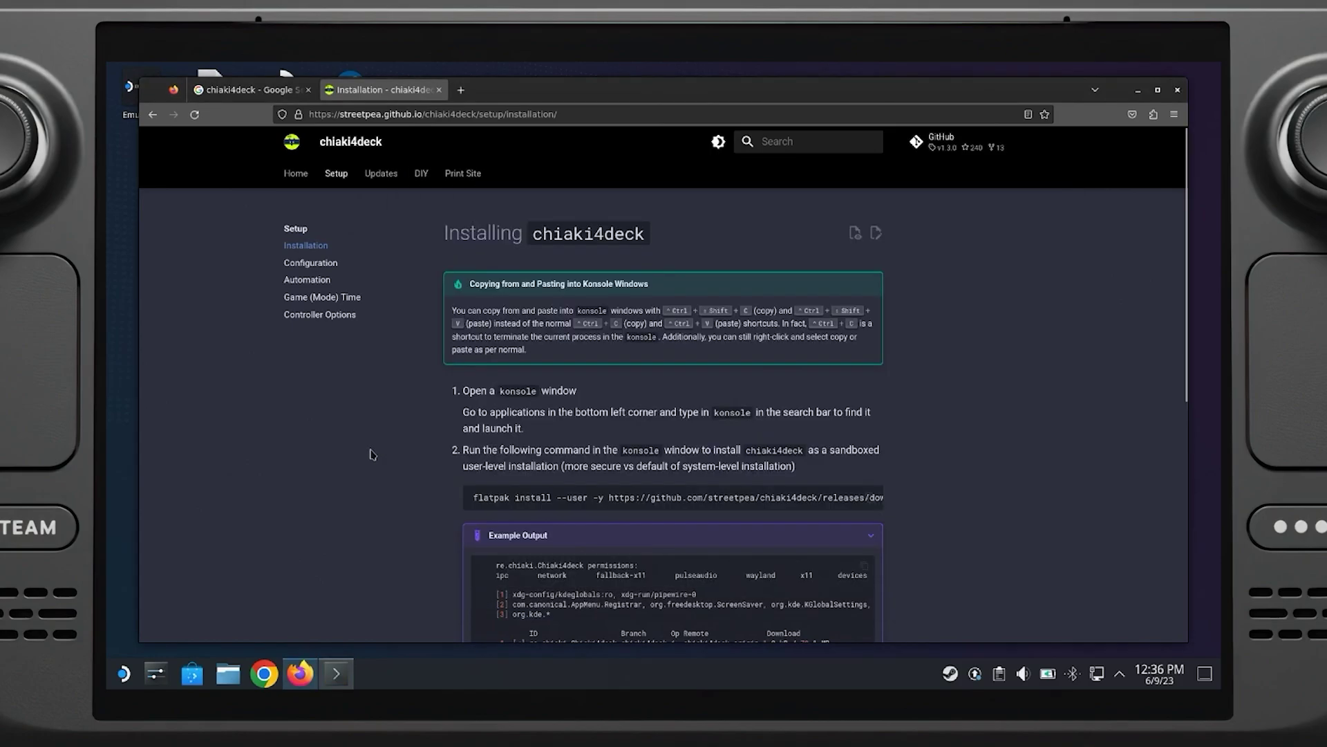
{"action": "left_click", "coordinate": [346, 263]}
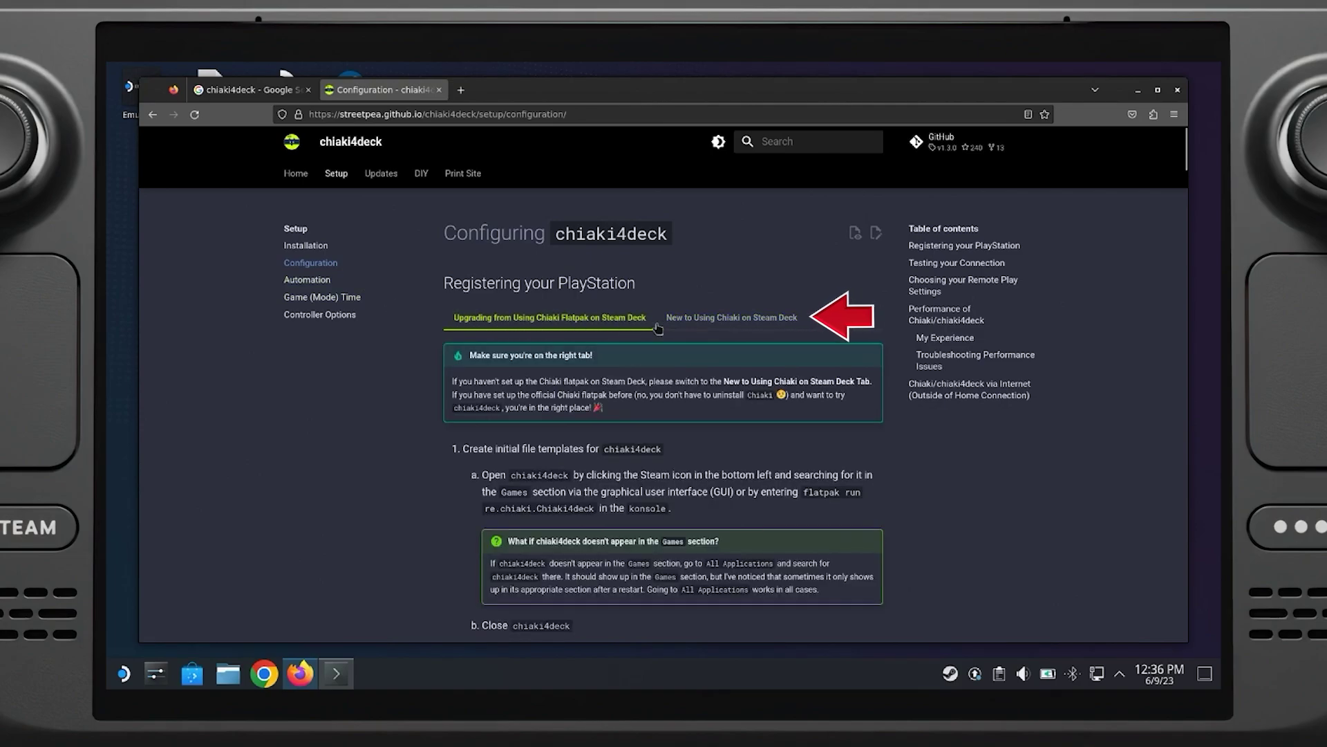
{"action": "left_click", "coordinate": [699, 327]}
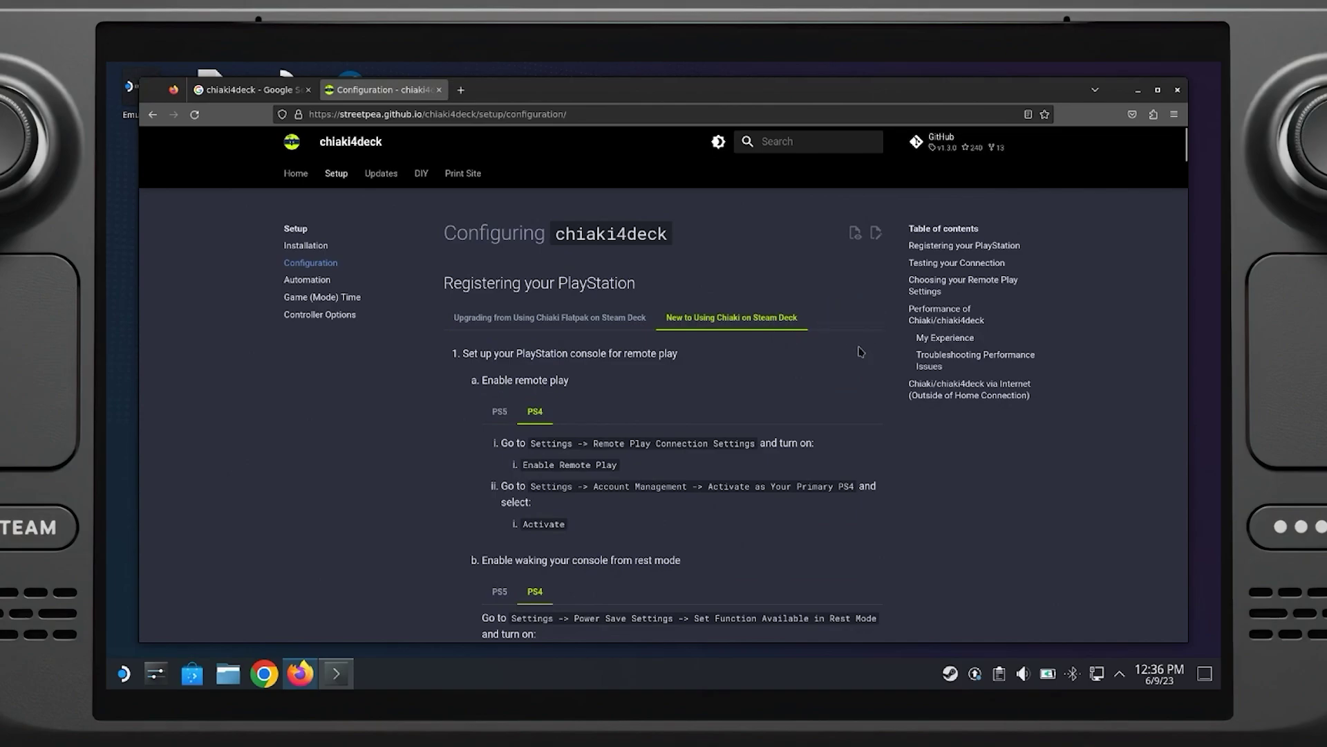
{"action": "scroll", "coordinate": [860, 352], "scroll_direction": "down", "scroll_amount": 5}
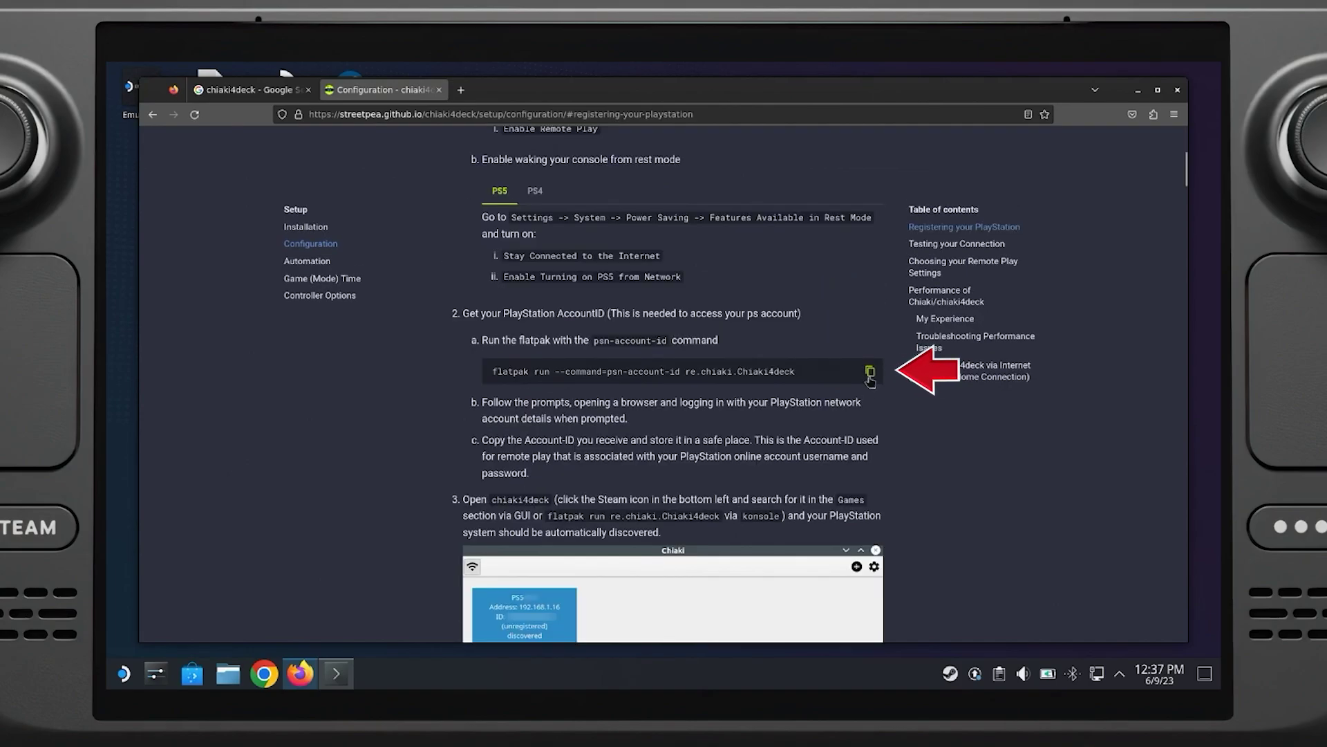
{"action": "left_click", "coordinate": [871, 373]}
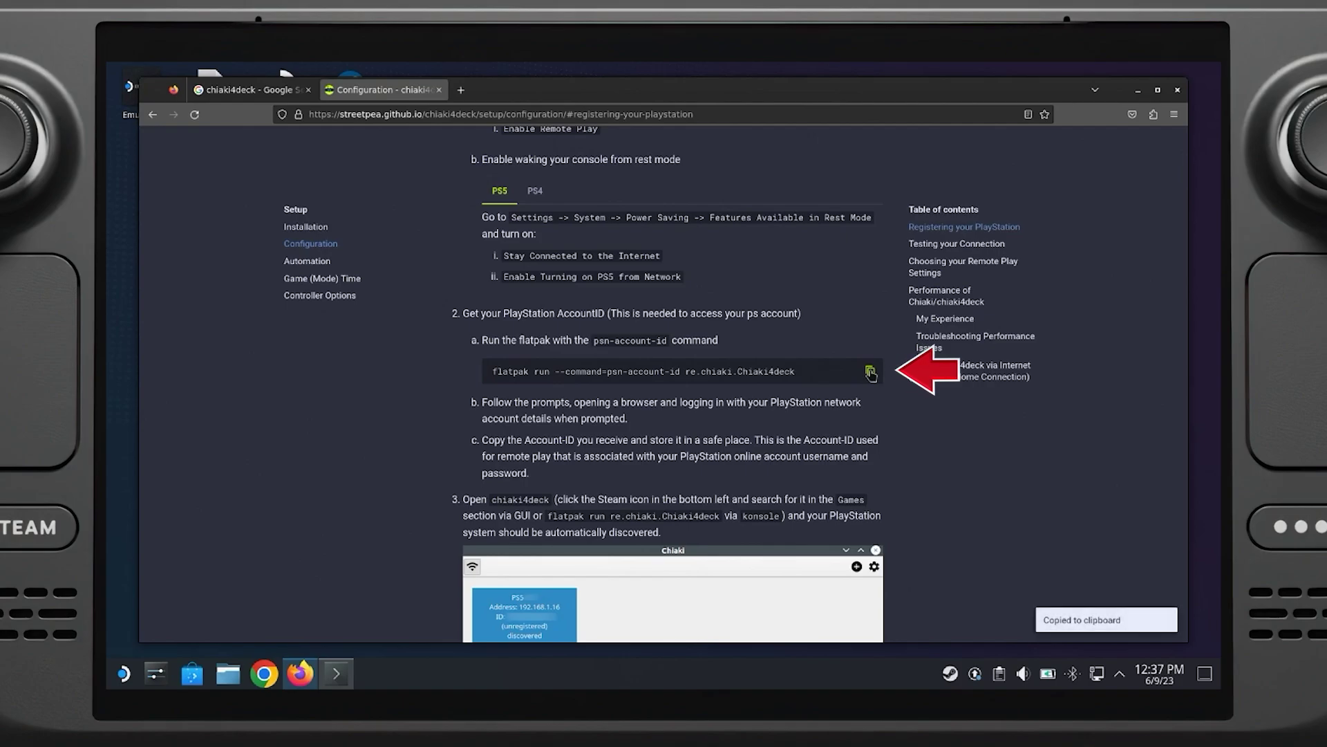
{"action": "left_click", "coordinate": [335, 670]}
Run the pasted psn-account-id command and open its printed Sony login URL in Firefox.
{"action": "right_click", "coordinate": [578, 410]}
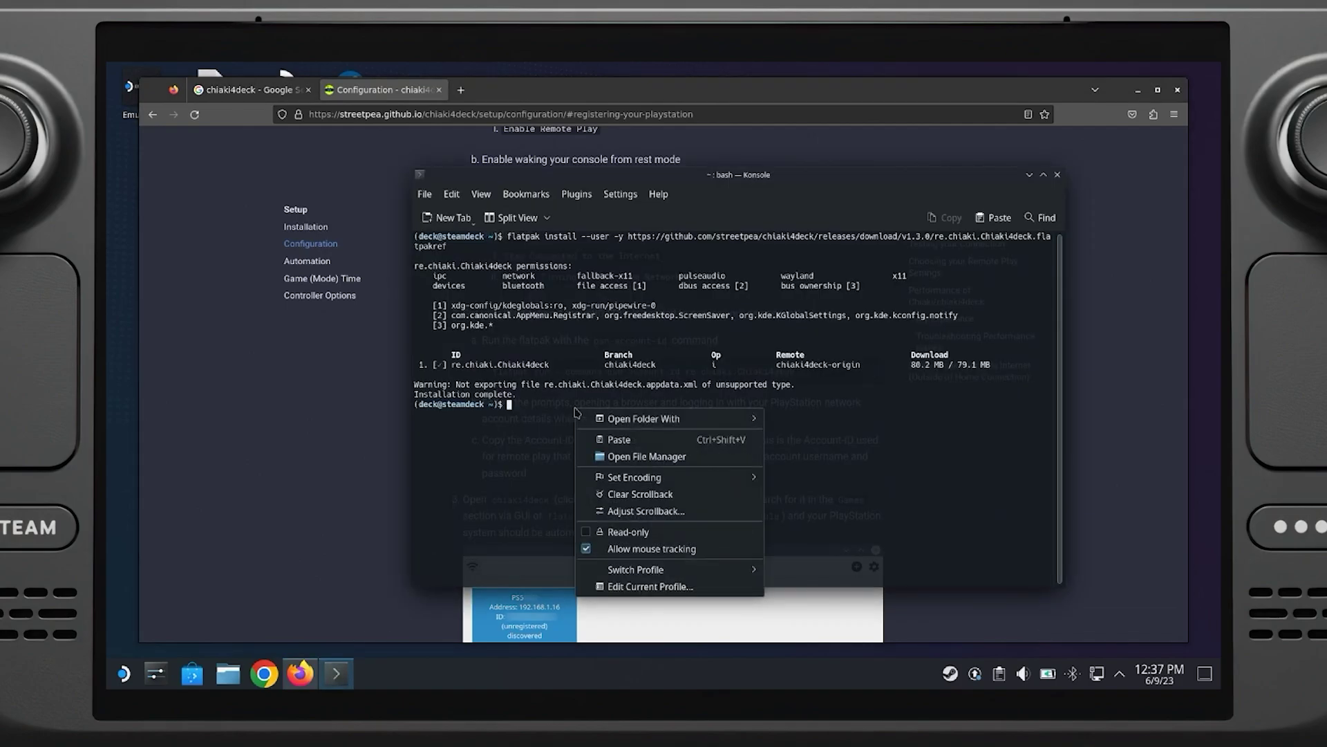
{"action": "left_click", "coordinate": [620, 439]}
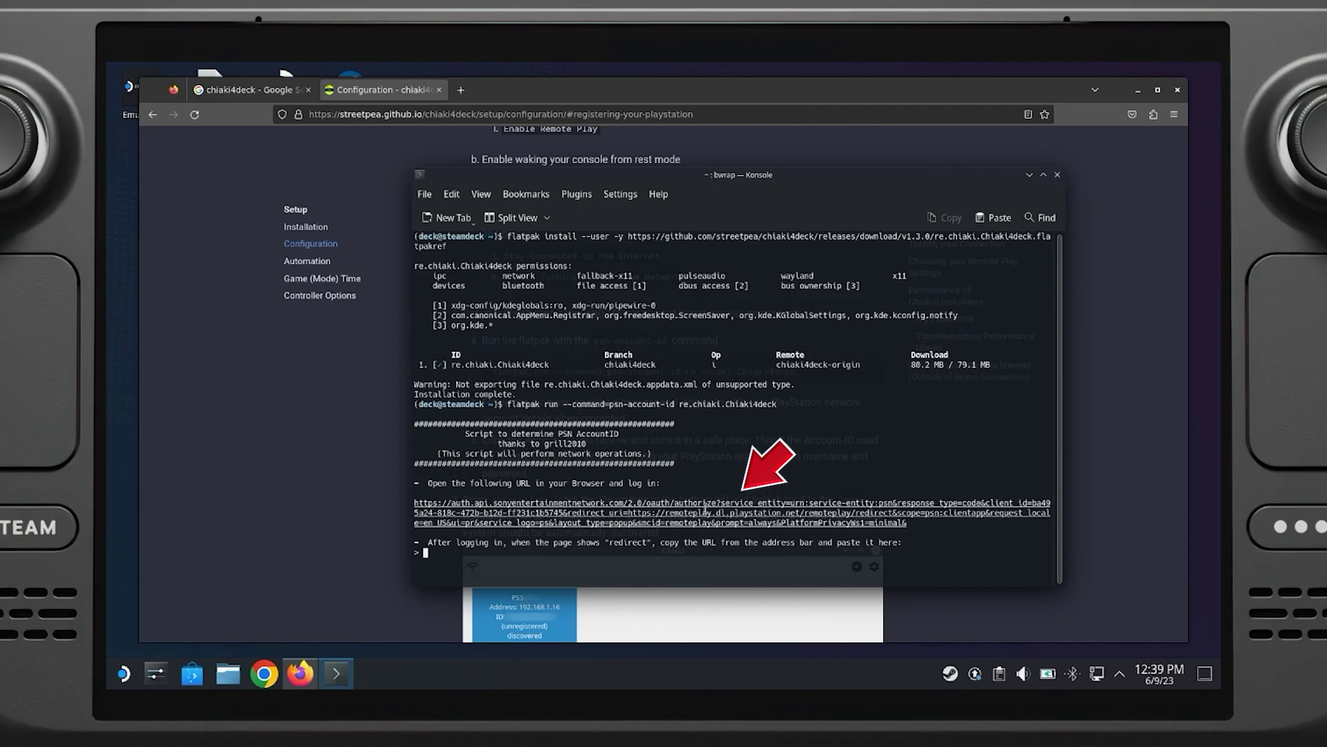
{"action": "right_click", "coordinate": [721, 506]}
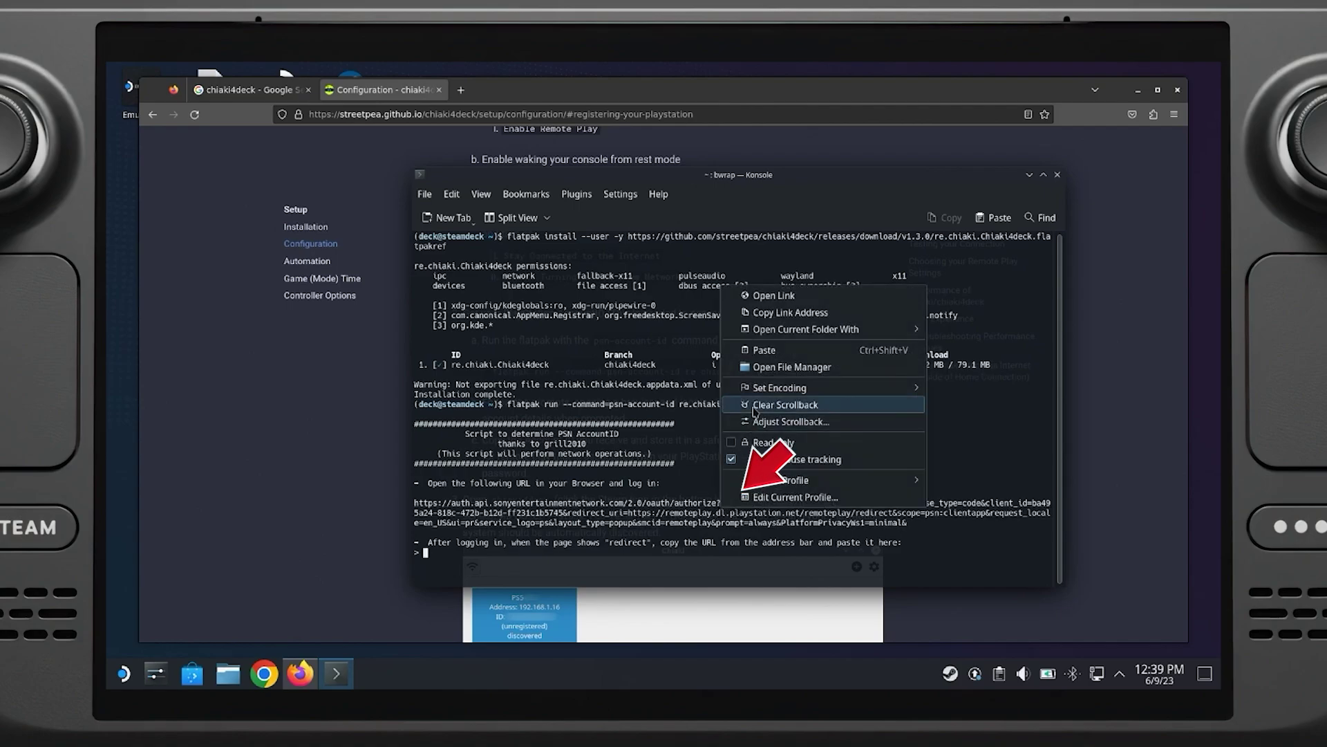
{"action": "left_click", "coordinate": [823, 297]}
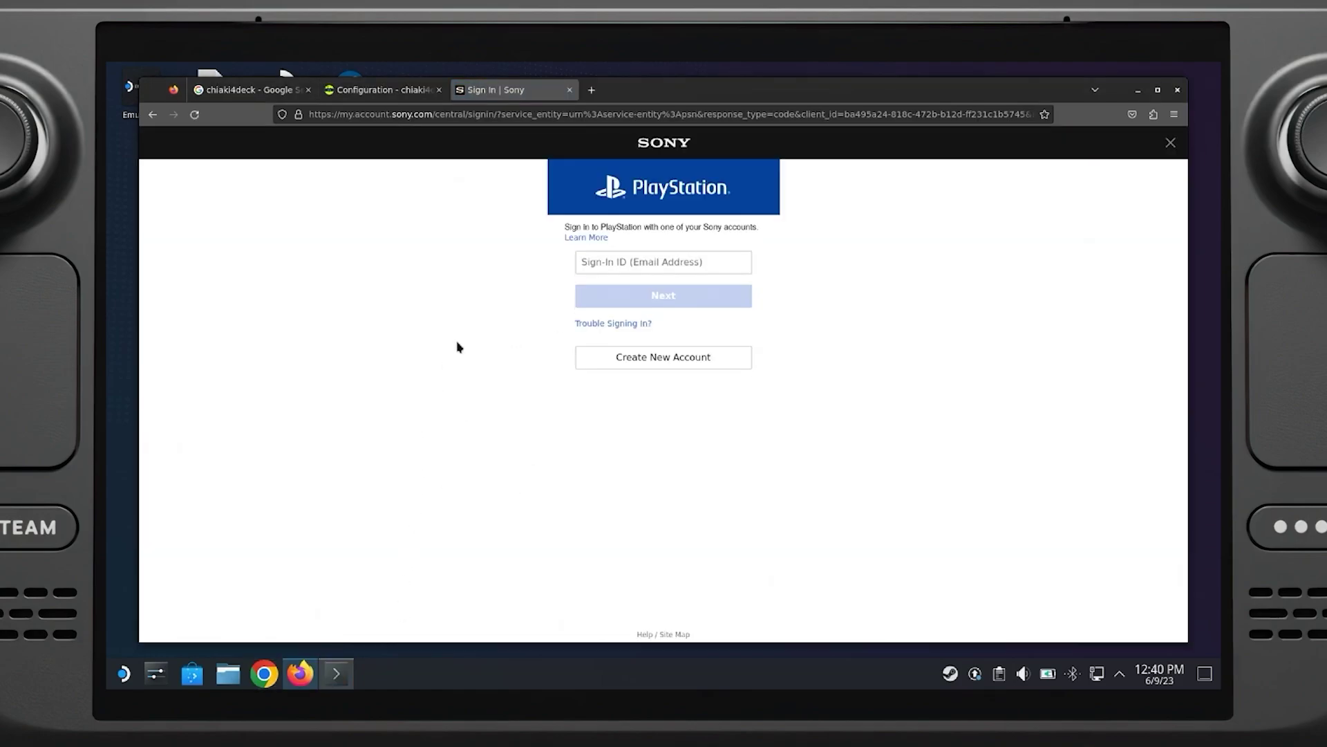
Sign in to the PlayStation account using the saved sign-in ID and the account password.
{"action": "left_click", "coordinate": [683, 263]}
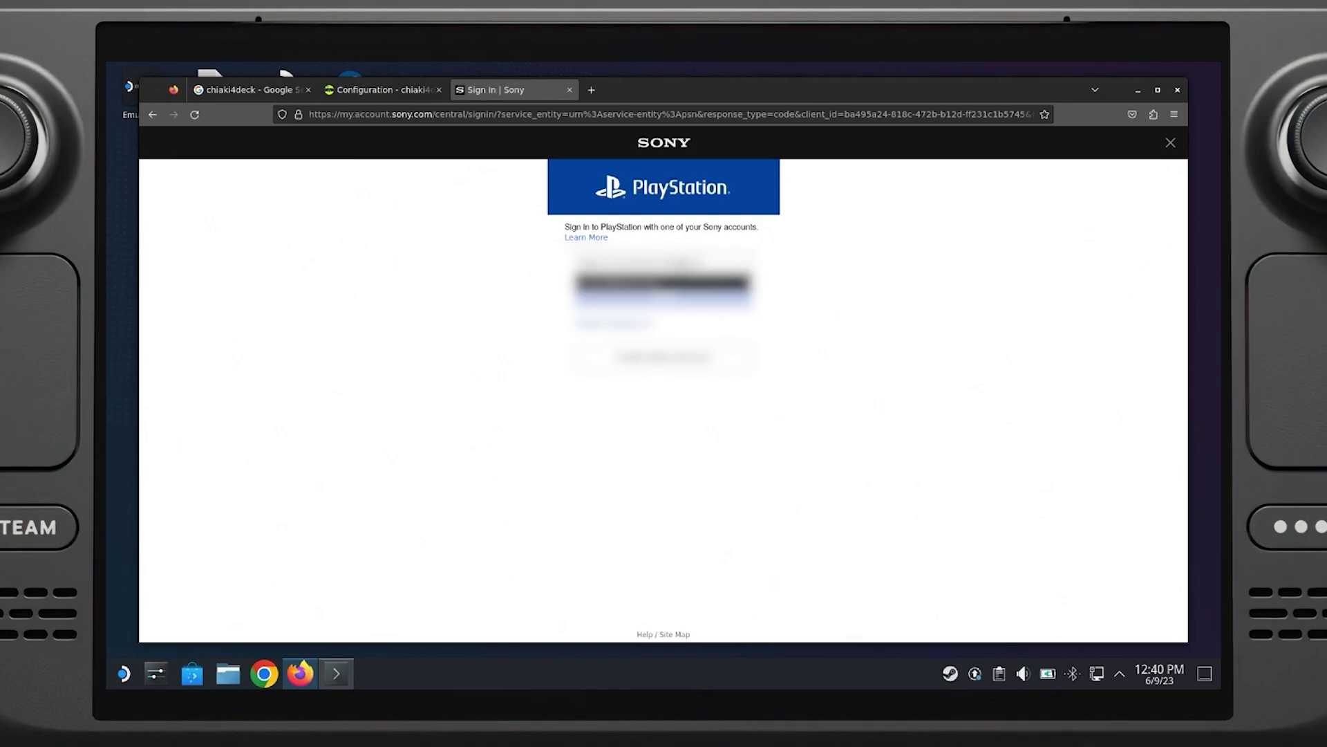
{"action": "key", "text": "Down"}
{"action": "key", "text": "Return"}
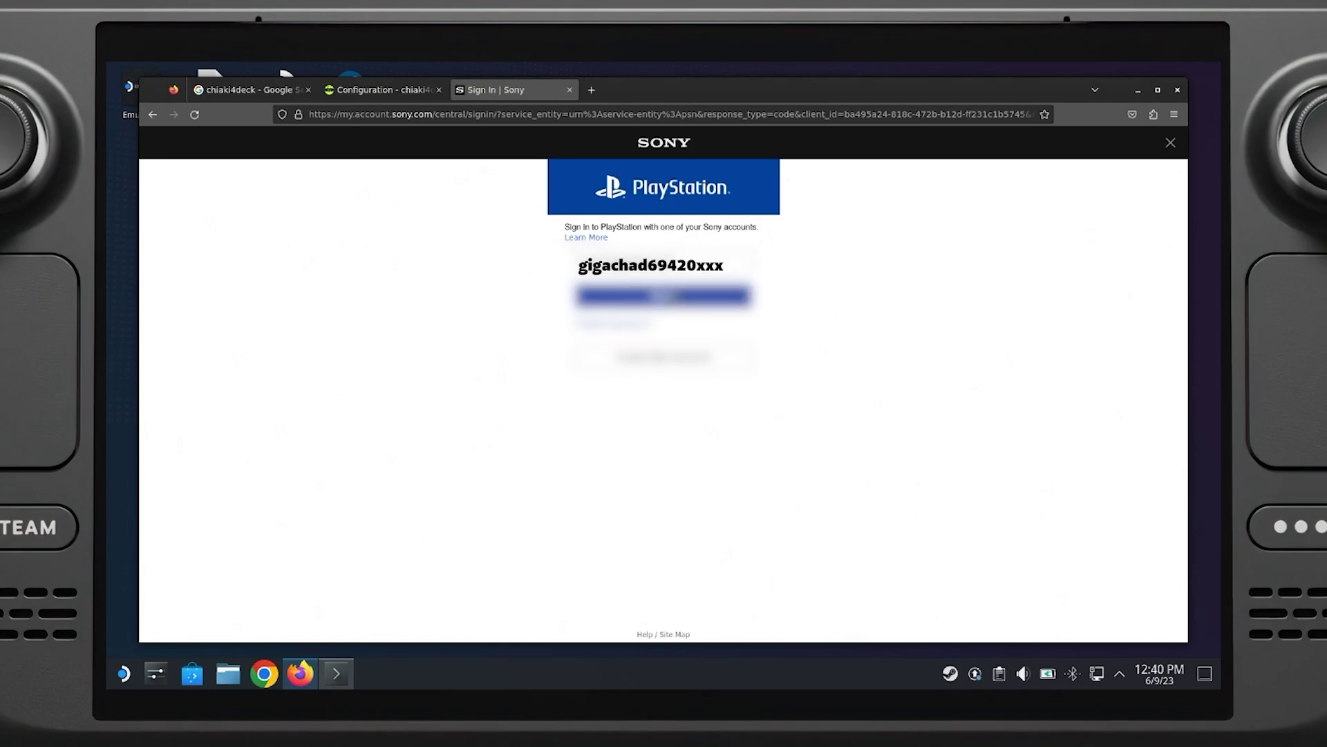
{"action": "left_click", "coordinate": [677, 297]}
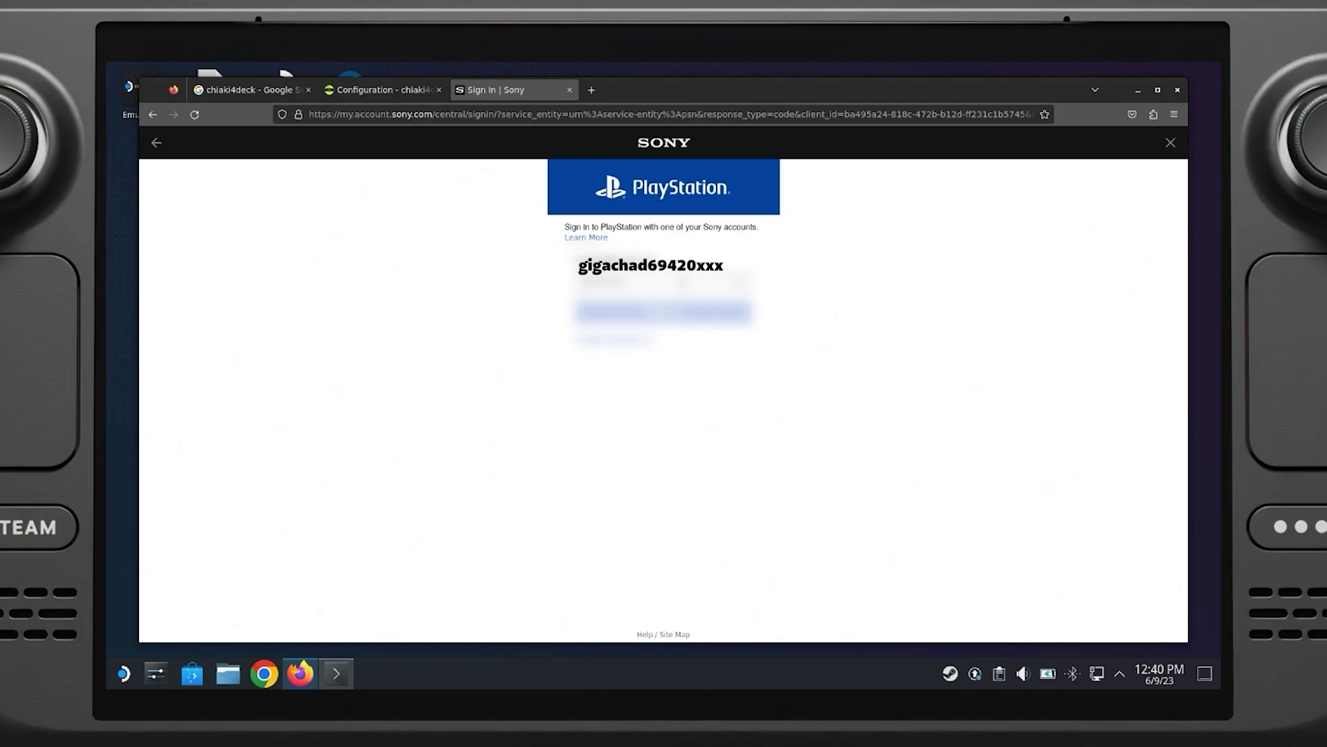
{"action": "type", "text": "•••••"}
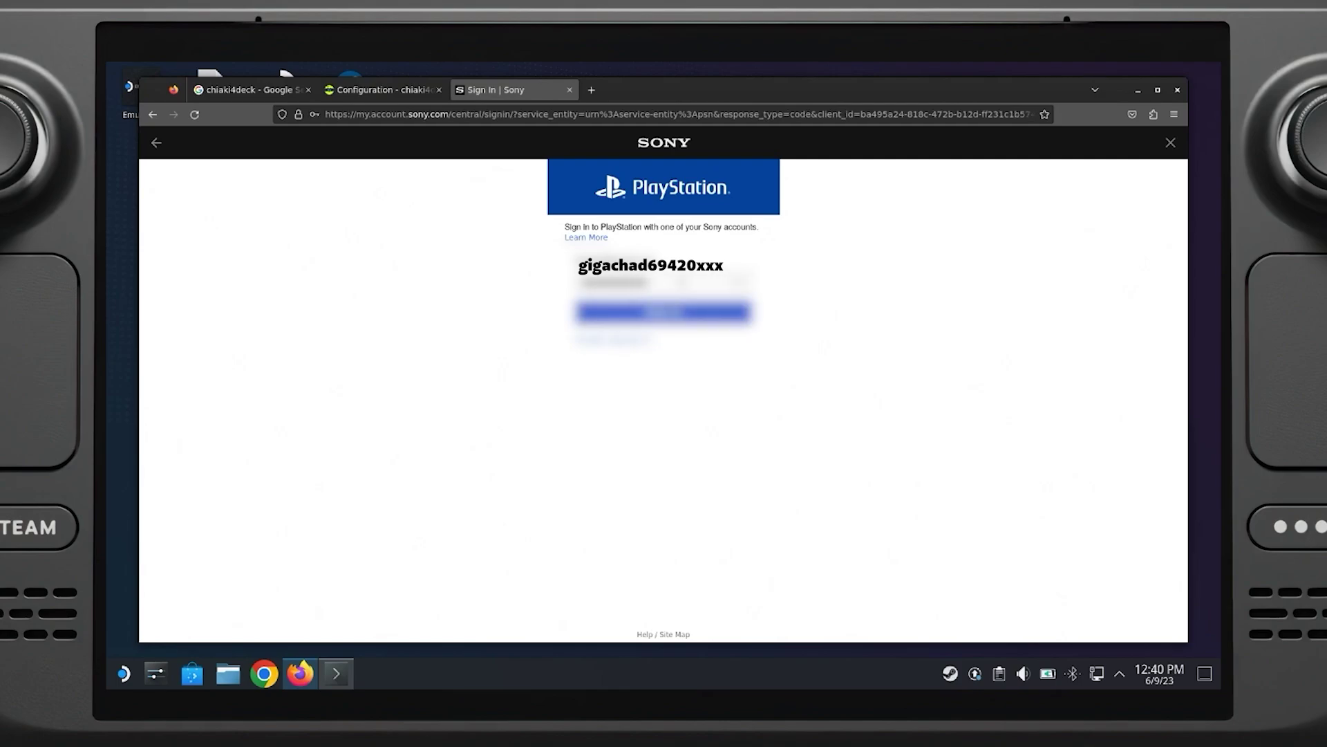
{"action": "key", "text": "Return"}
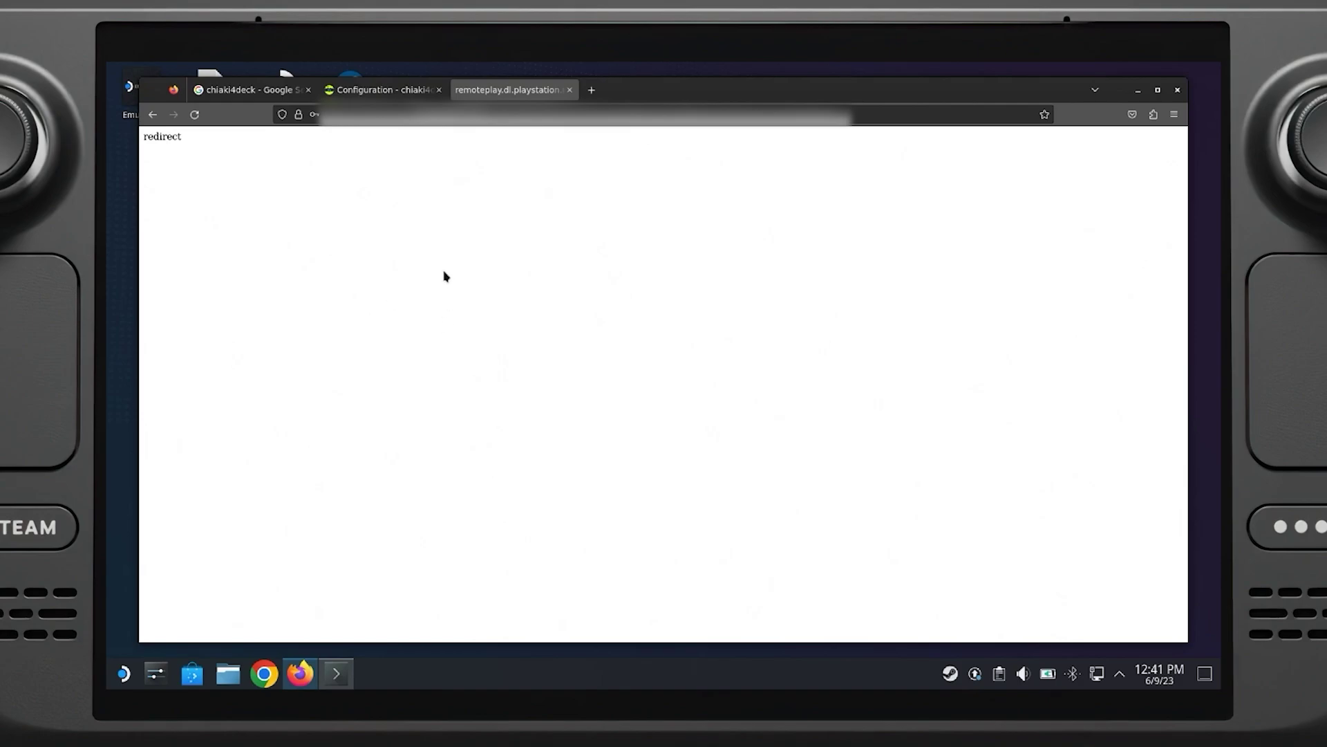
Copy the remoteplay redirect URL from Firefox and paste it into the waiting Konsole script.
{"action": "left_click", "coordinate": [521, 115]}
{"action": "right_click", "coordinate": [522, 115]}
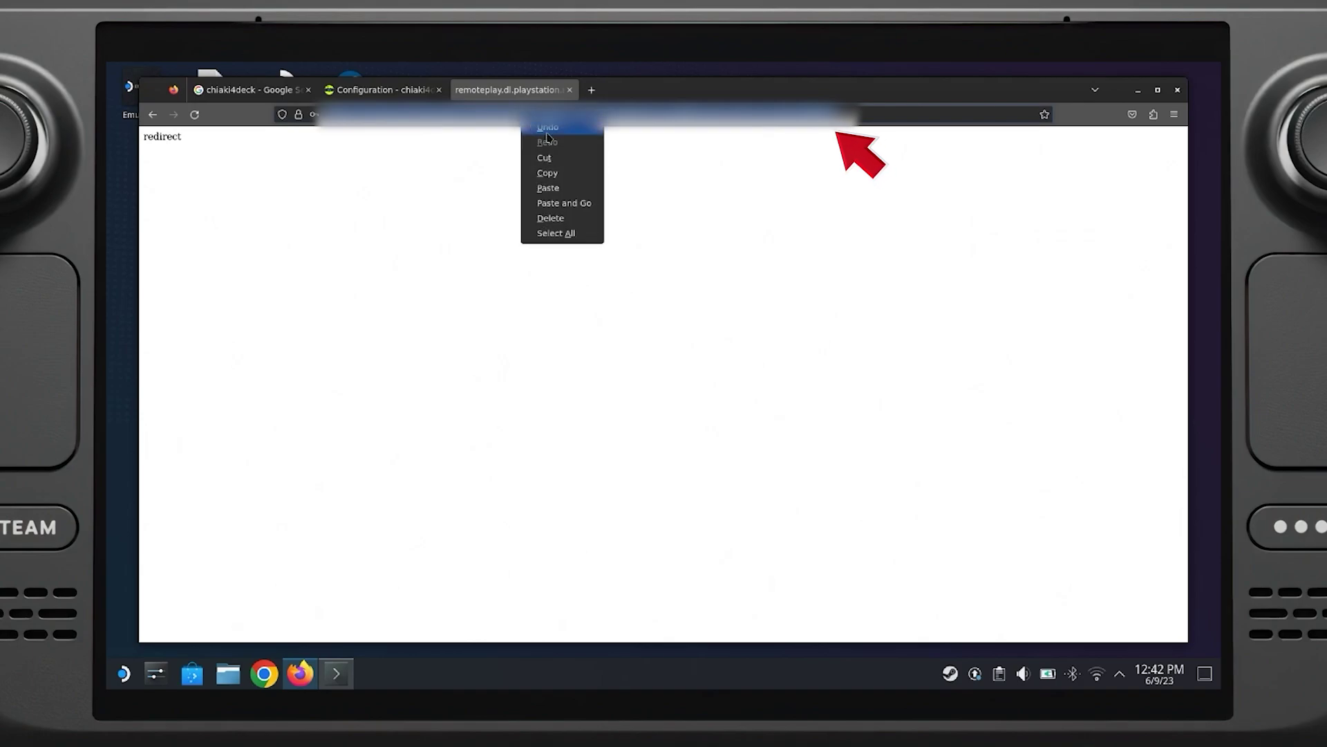
{"action": "left_click", "coordinate": [582, 178]}
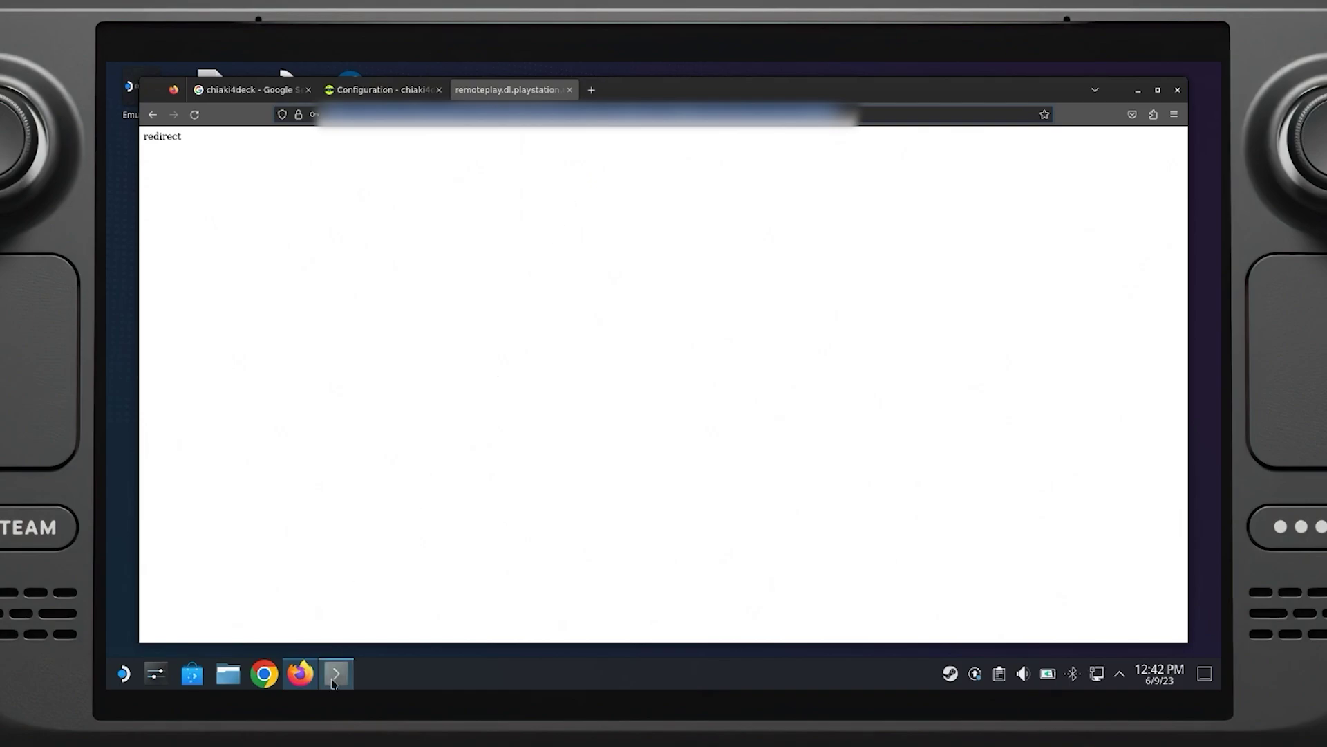
{"action": "left_click", "coordinate": [336, 673]}
{"action": "left_click_drag", "start_coordinate": [677, 175], "coordinate": [628, 151]}
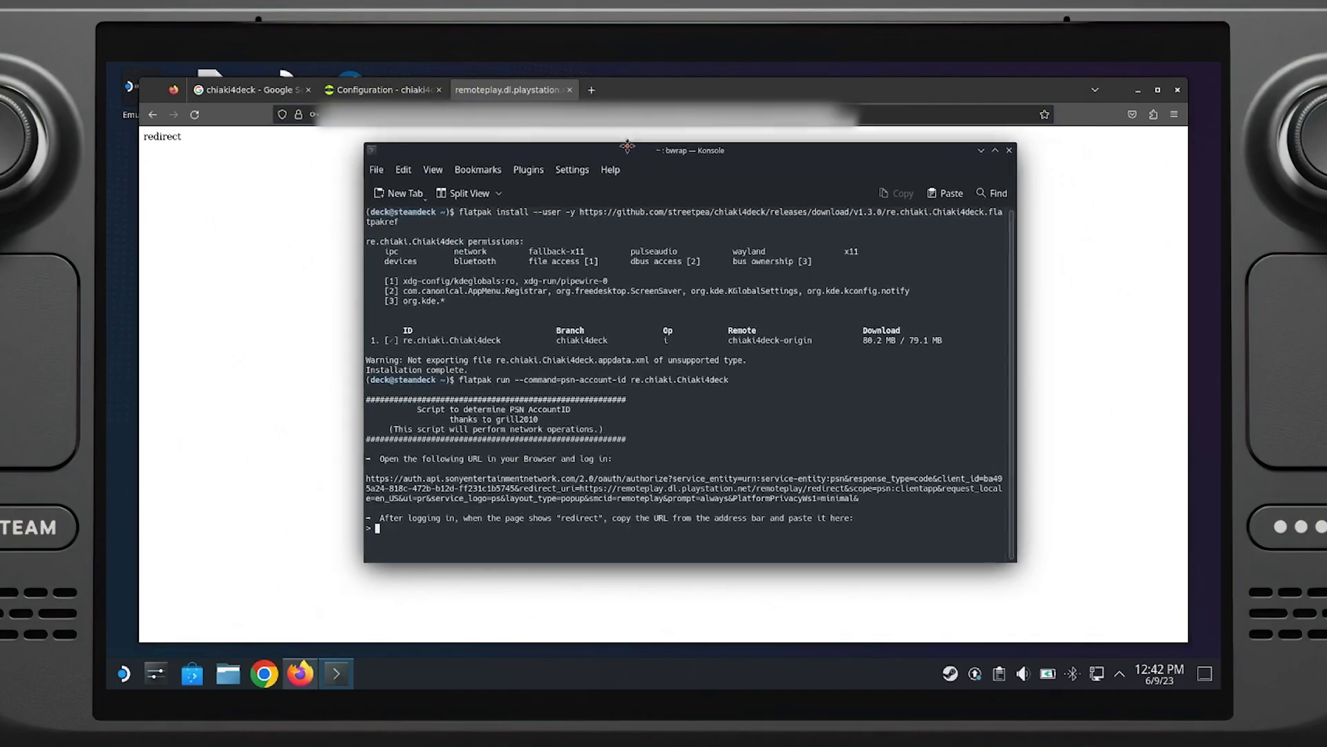
{"action": "right_click", "coordinate": [448, 534]}
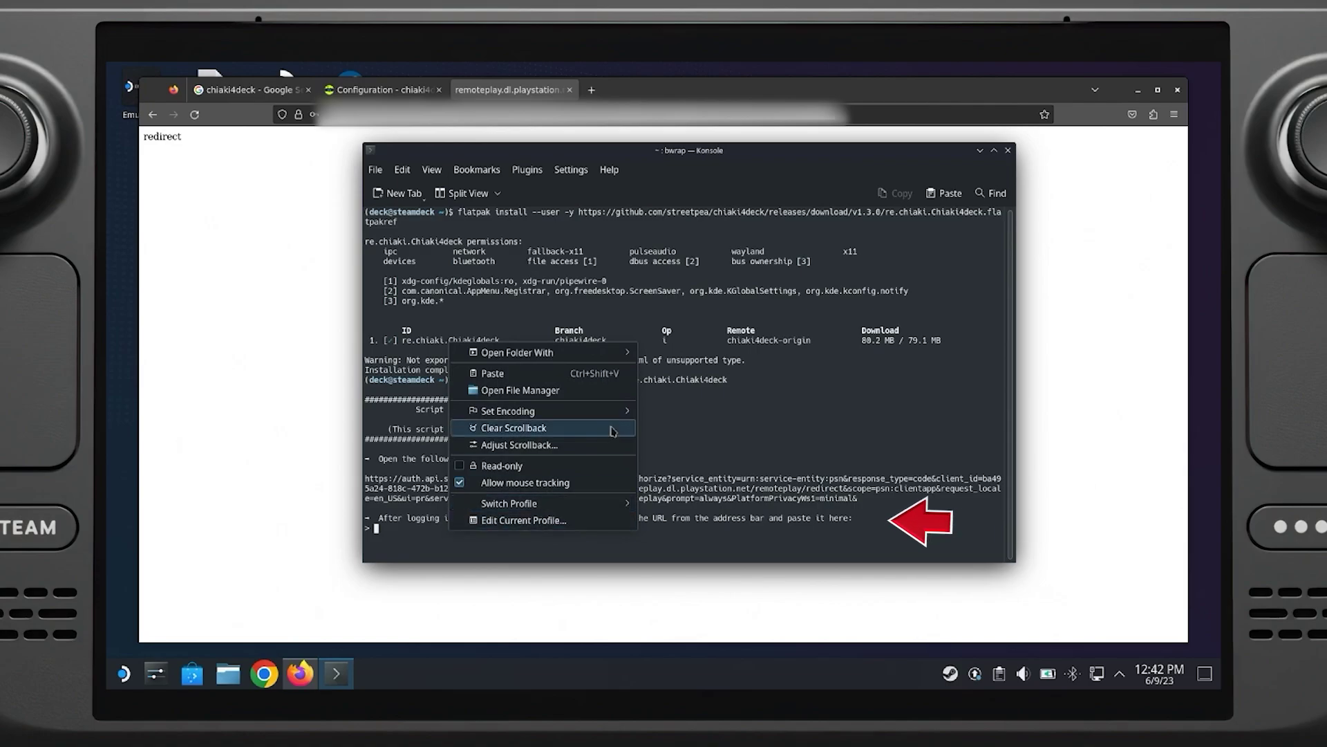
{"action": "left_click", "coordinate": [493, 373]}
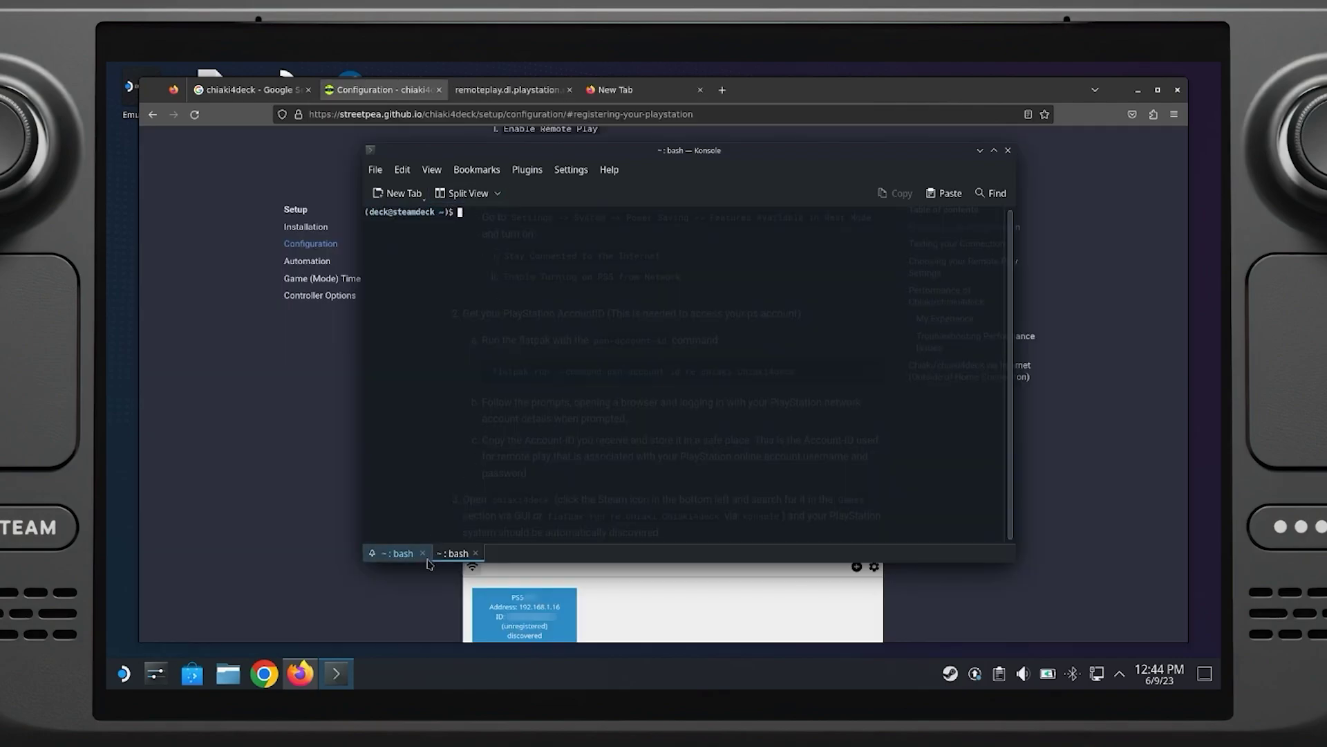
Close the old bash tab, launch chiaki4deck from Games, and select the PS5 at 192.168.1.184.
{"action": "left_click", "coordinate": [423, 553]}
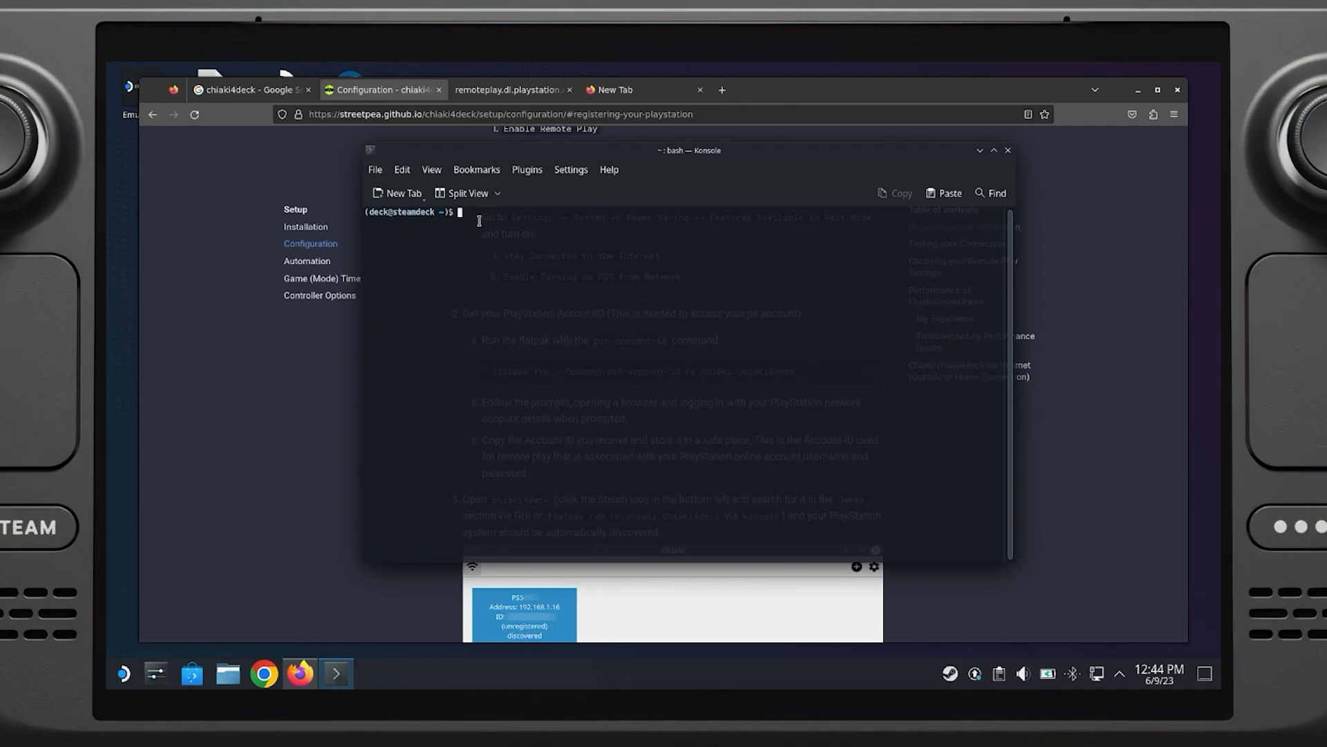
{"action": "left_click", "coordinate": [123, 673]}
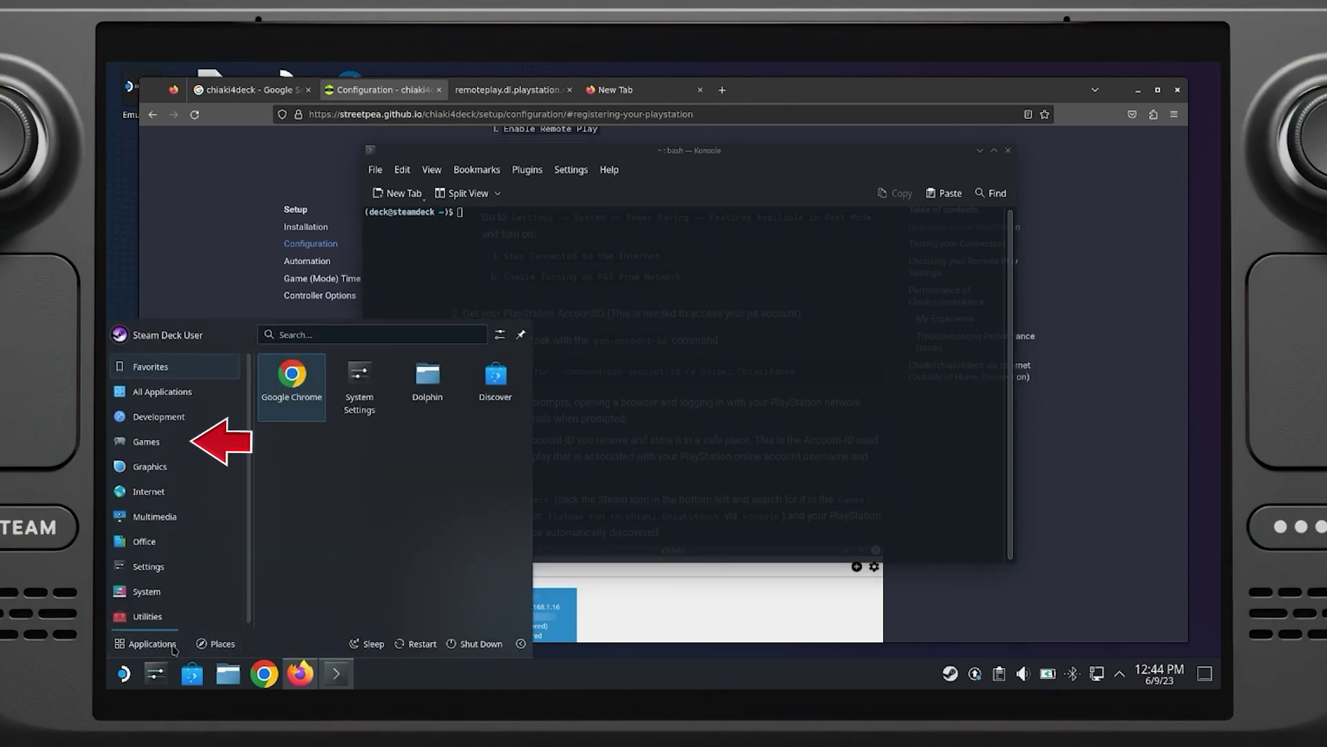
{"action": "left_click", "coordinate": [200, 443]}
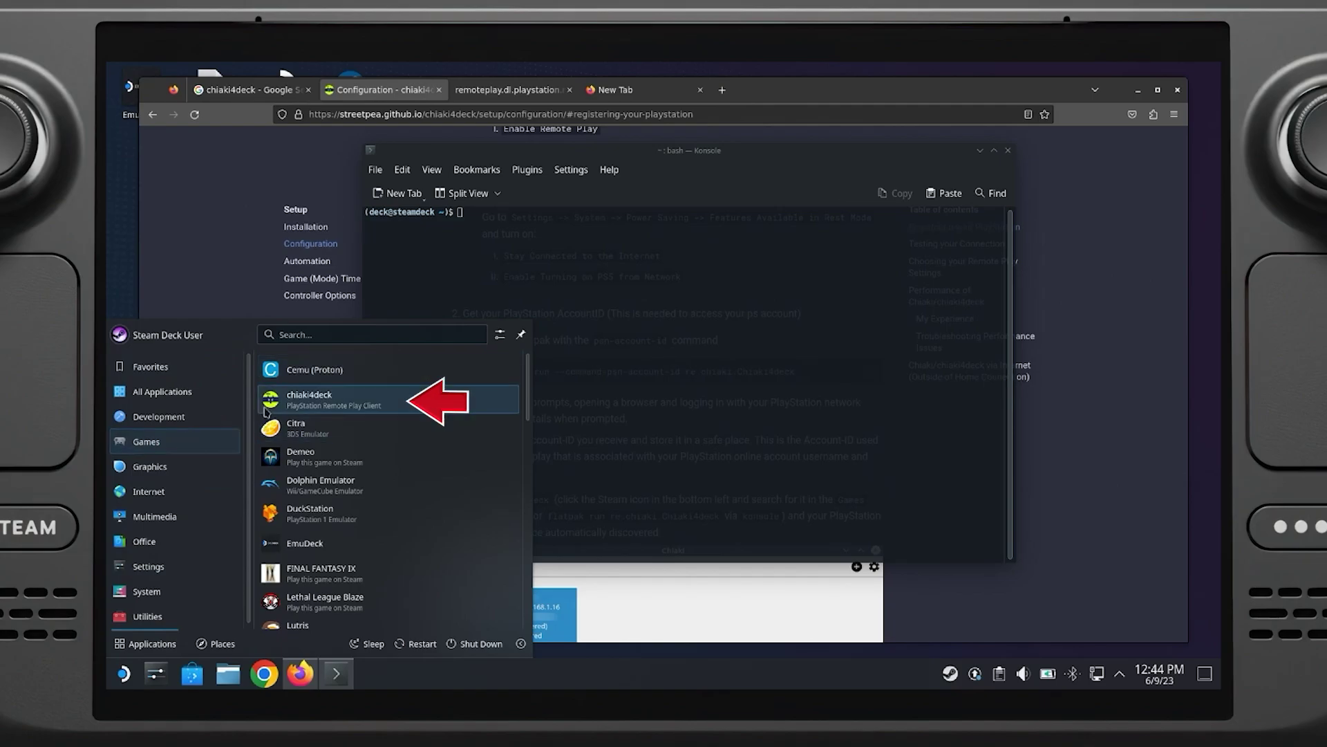
{"action": "left_click", "coordinate": [446, 401]}
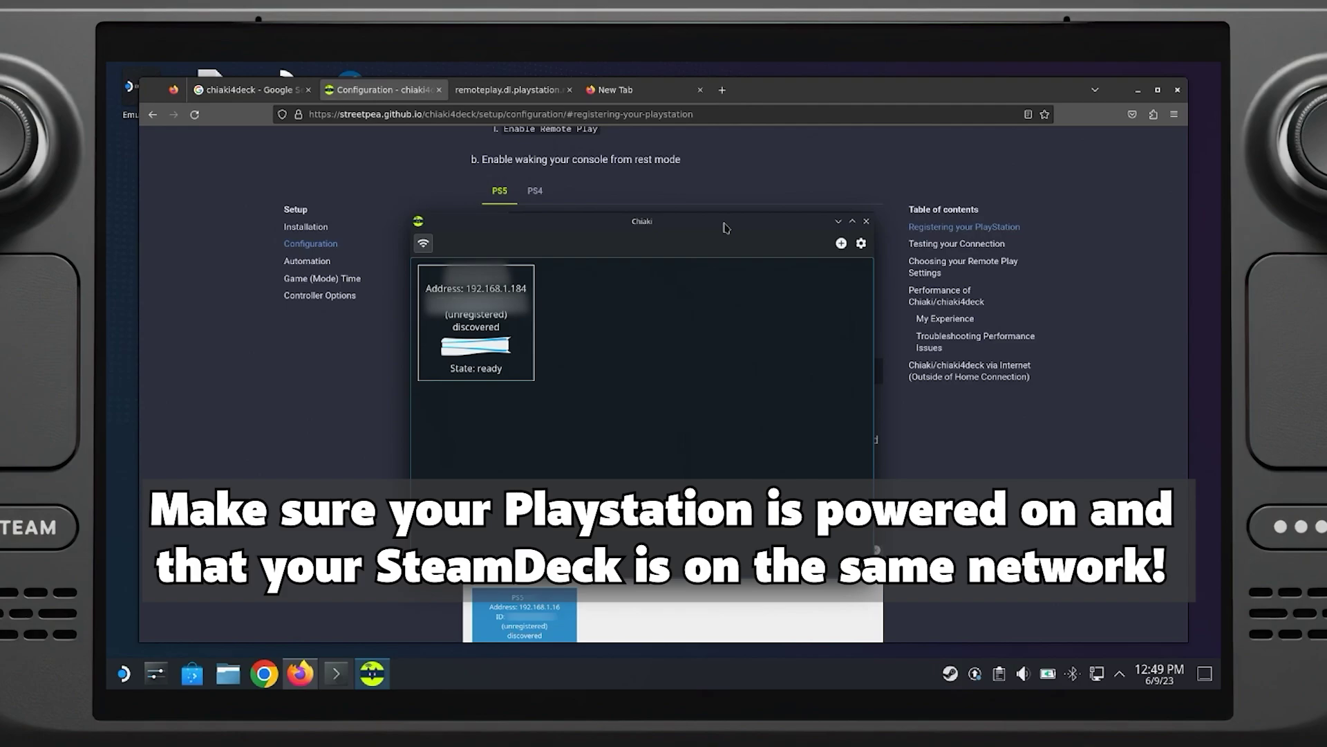
{"action": "left_click", "coordinate": [512, 352]}
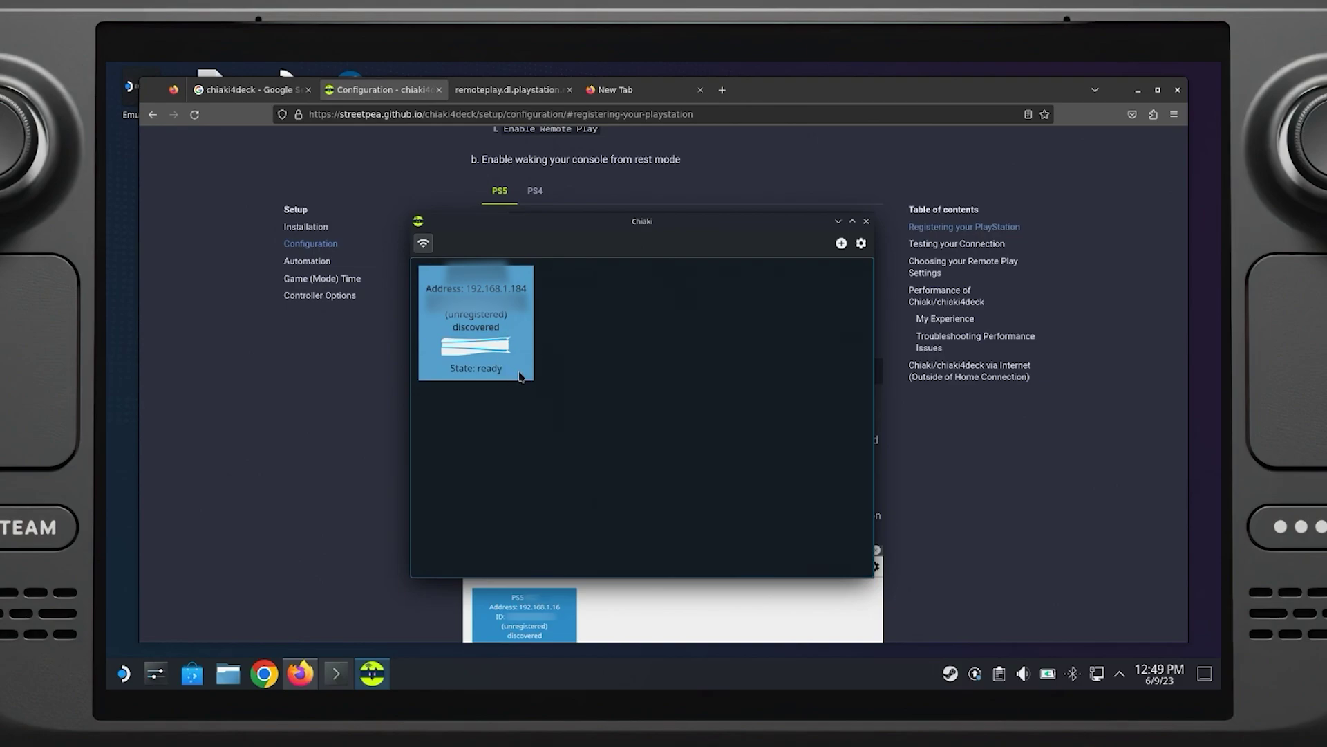
Open the Register Console form for the PS5 at 192.168.1.184 and paste the PSN Account-ID.
{"action": "double_click", "coordinate": [515, 370]}
{"action": "left_click_drag", "start_coordinate": [585, 271], "coordinate": [549, 263]}
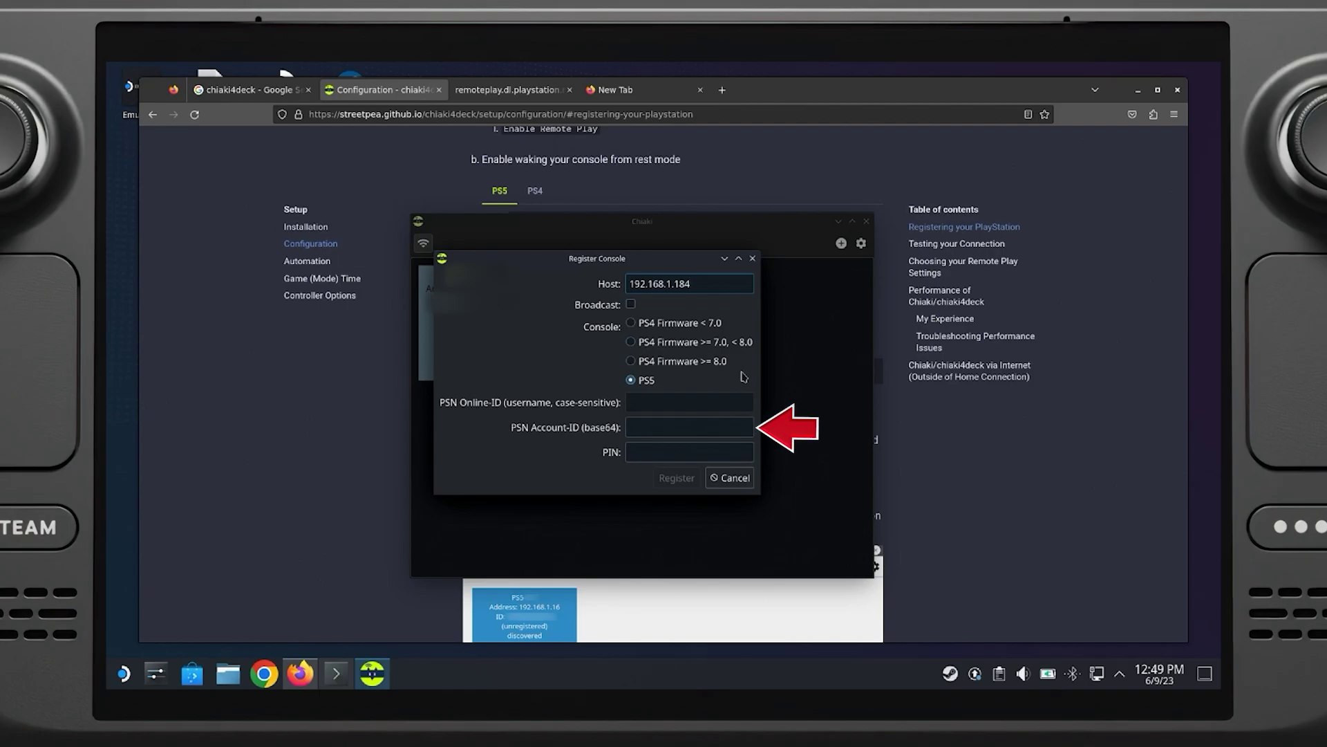
{"action": "left_click", "coordinate": [670, 428]}
{"action": "key", "text": "ctrl+v"}
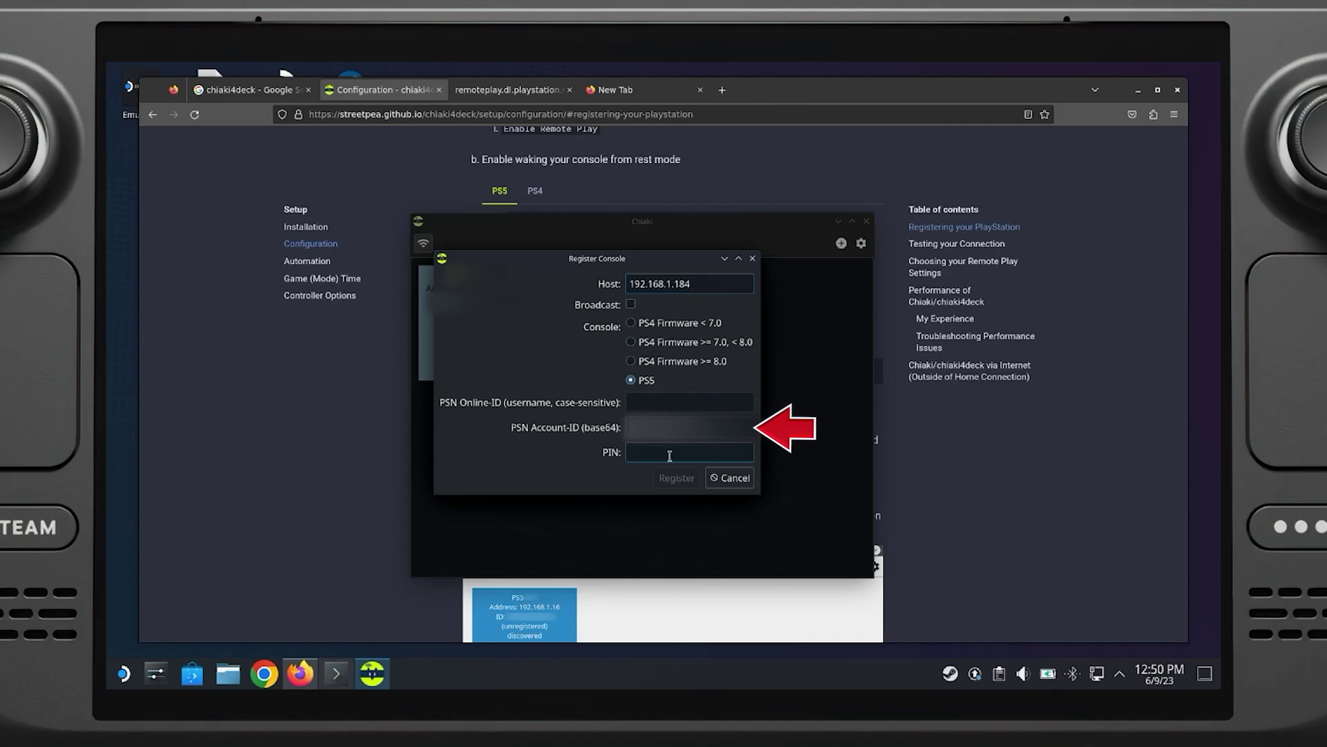
{"action": "left_click", "coordinate": [669, 453]}
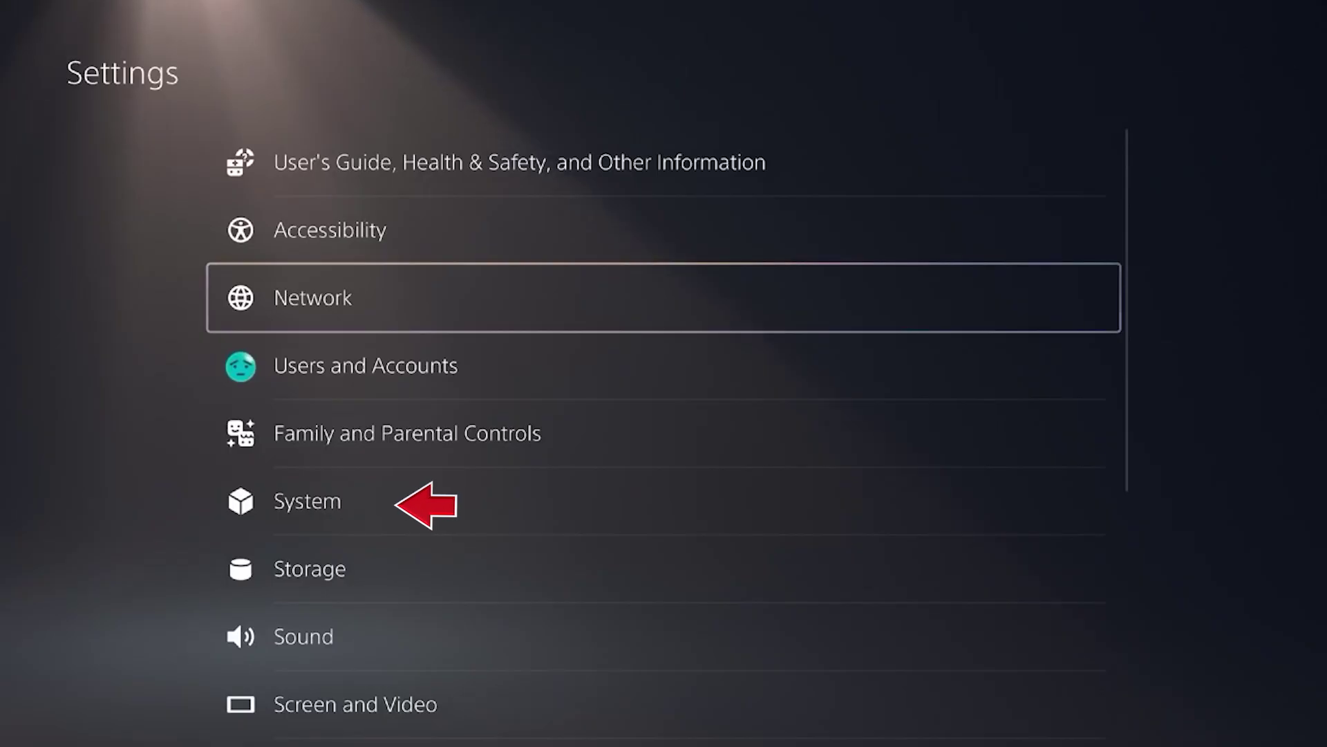
On the PS5, go to Settings > System > Remote Play > Link Device to get a pairing code.
{"action": "key", "text": "Down"}
{"action": "key", "text": "Down"}
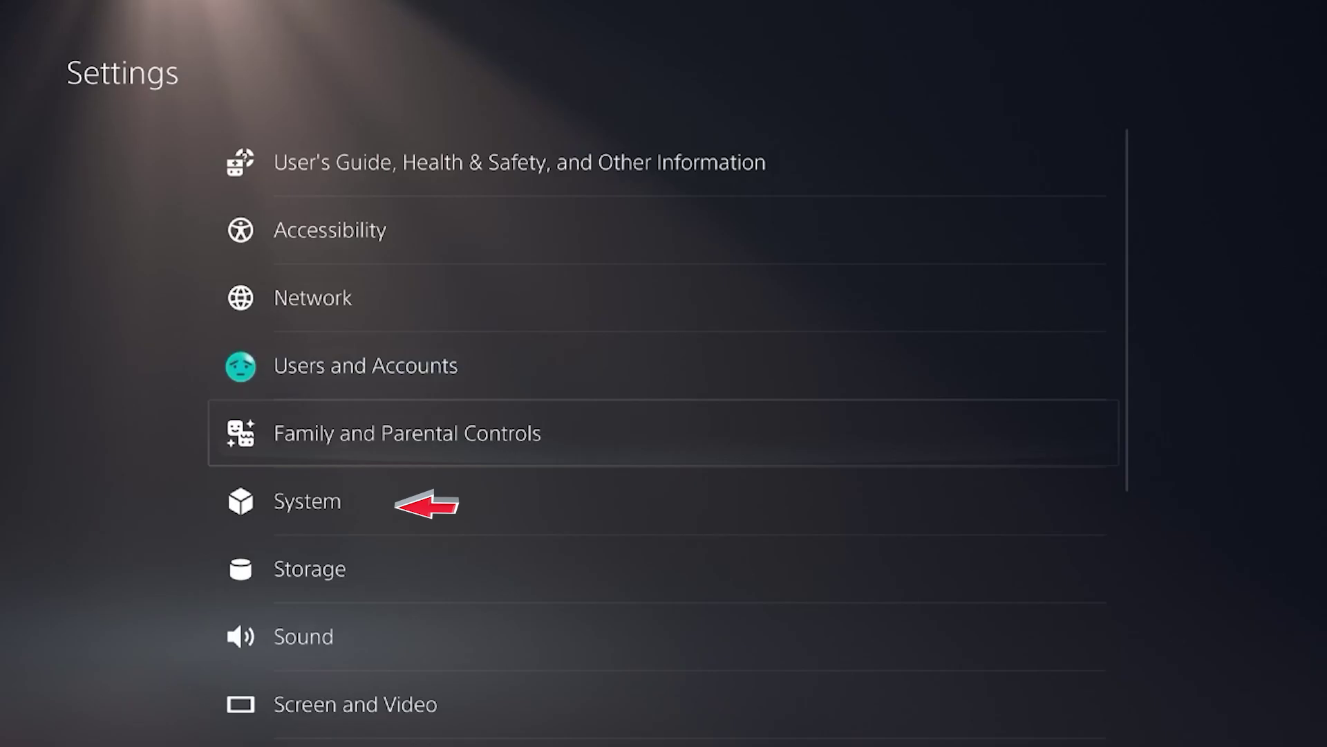
{"action": "key", "text": "Down"}
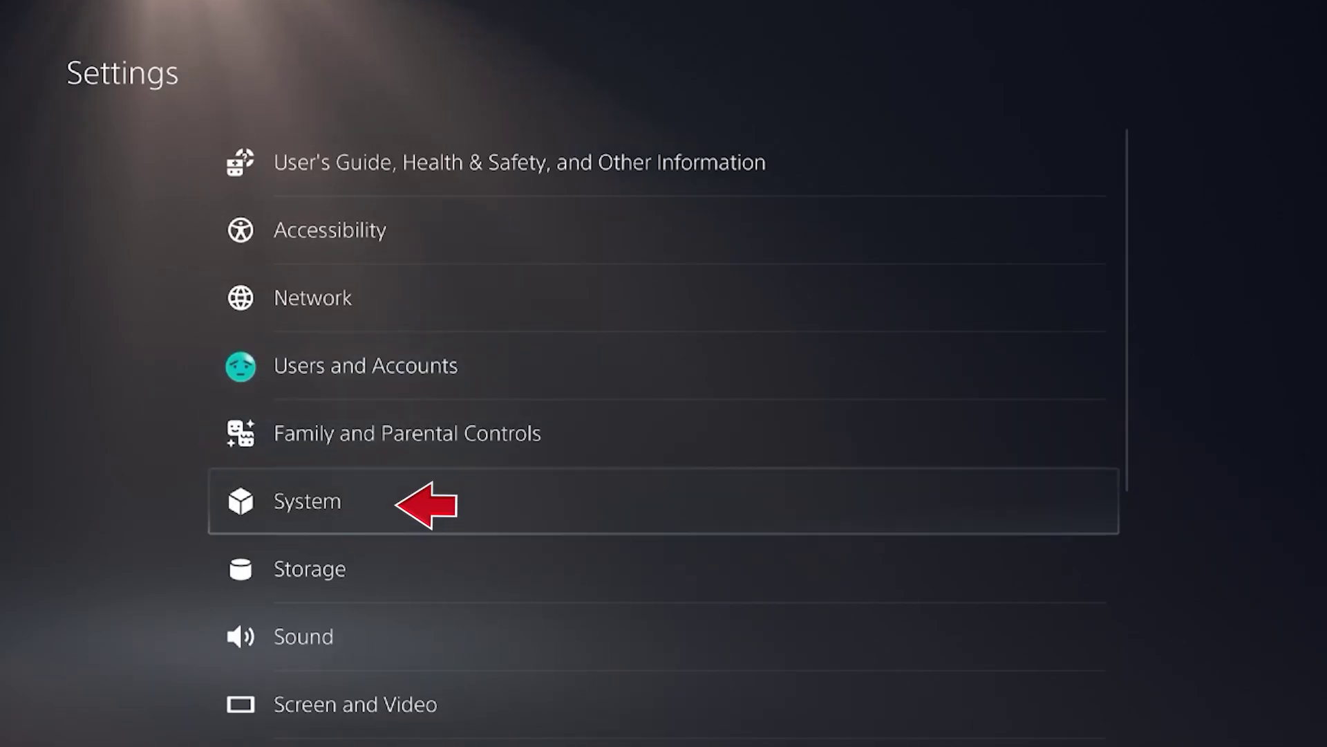
{"action": "key", "text": "Return"}
{"action": "key", "text": "Down"}
{"action": "key", "text": "Down"}
{"action": "key", "text": "Down"}
{"action": "key", "text": "Down"}
{"action": "key", "text": "Down"}
{"action": "key", "text": "Up"}
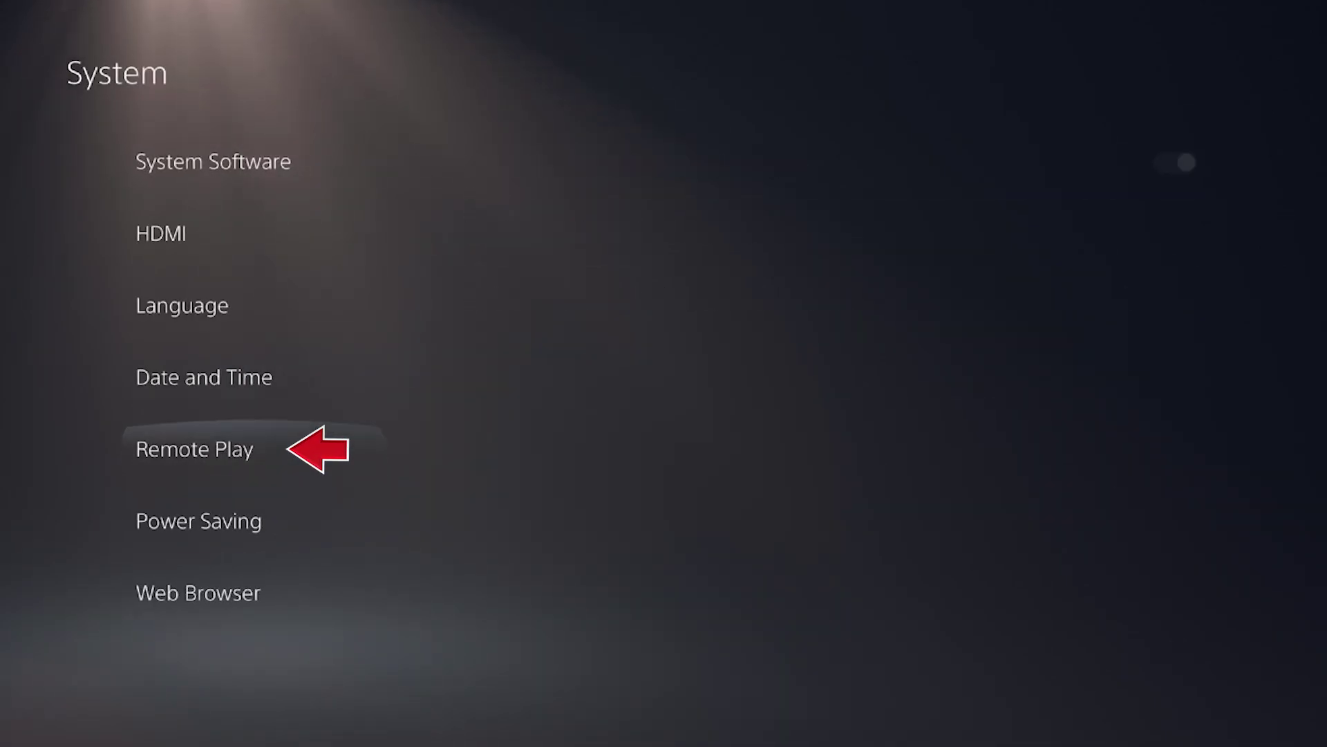
{"action": "key", "text": "Right"}
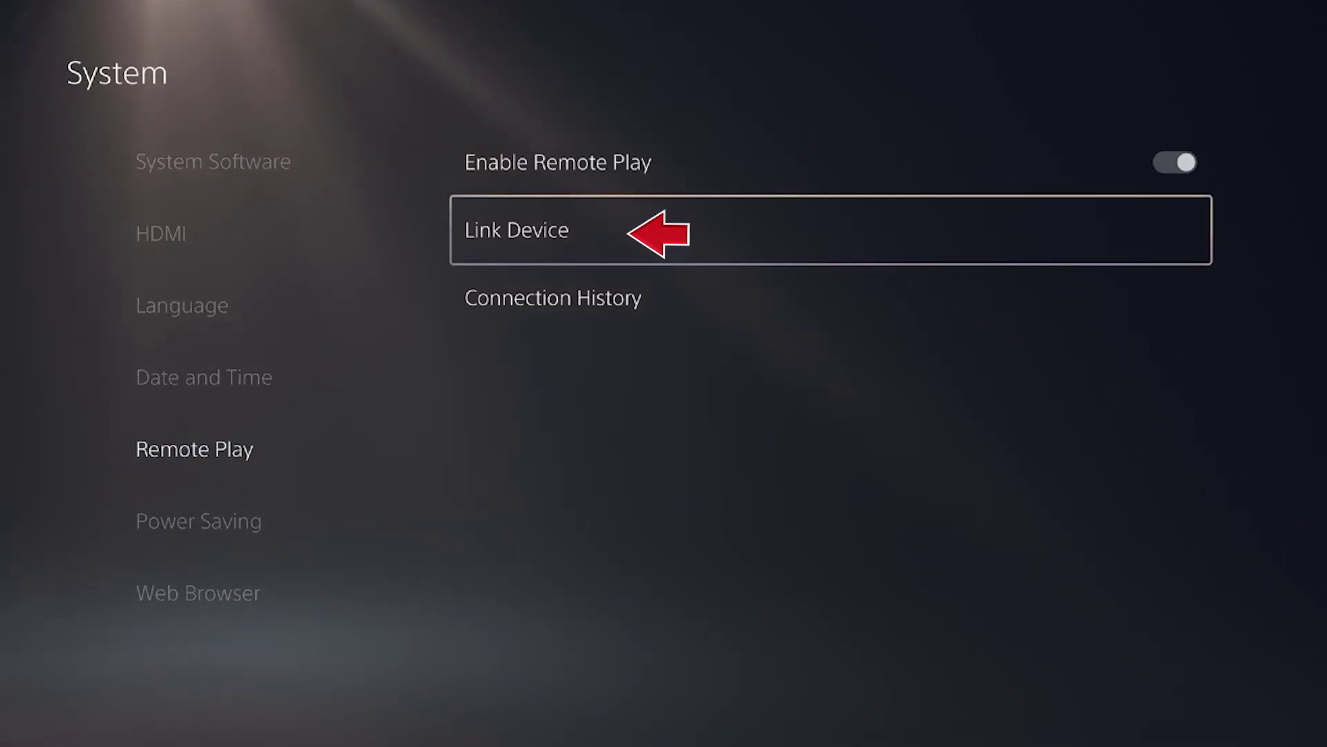
{"action": "key", "text": "Return"}
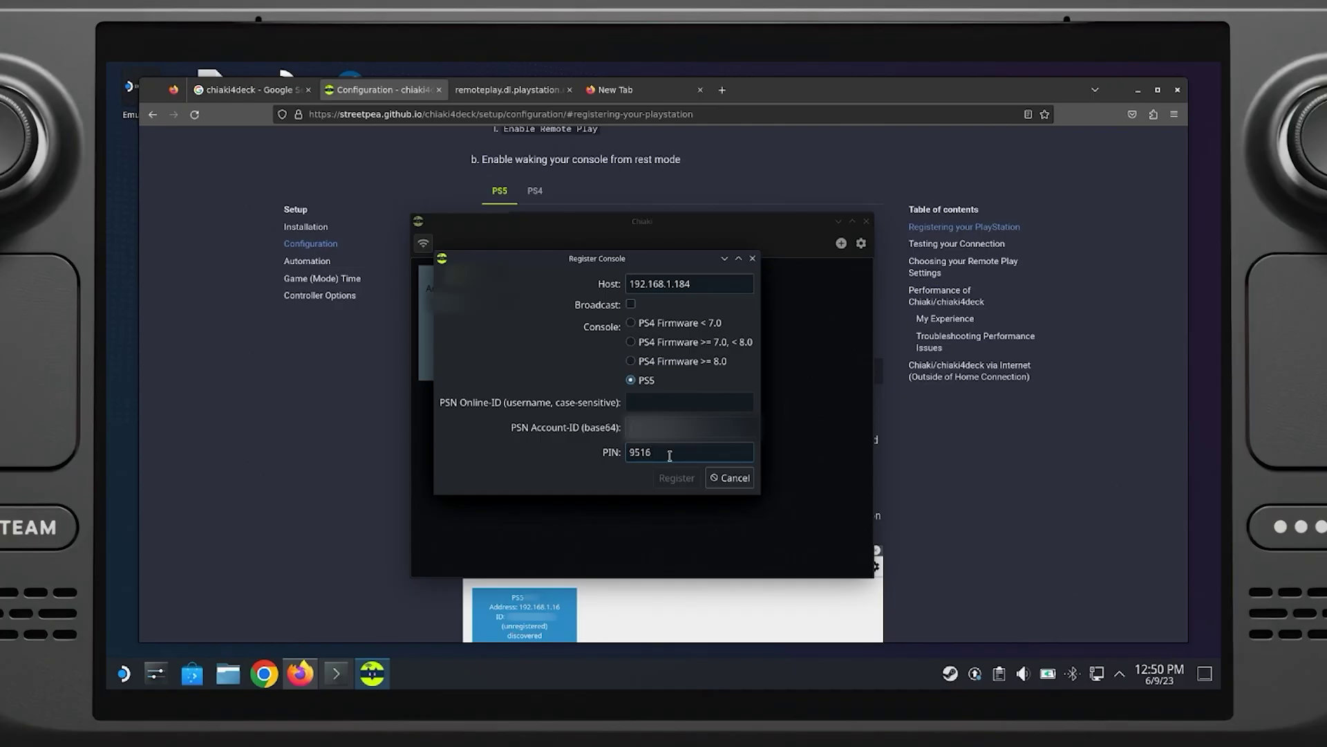
Finish the PIN, register the PS5, and acknowledge the Console registered message.
{"action": "type", "text": "7"}
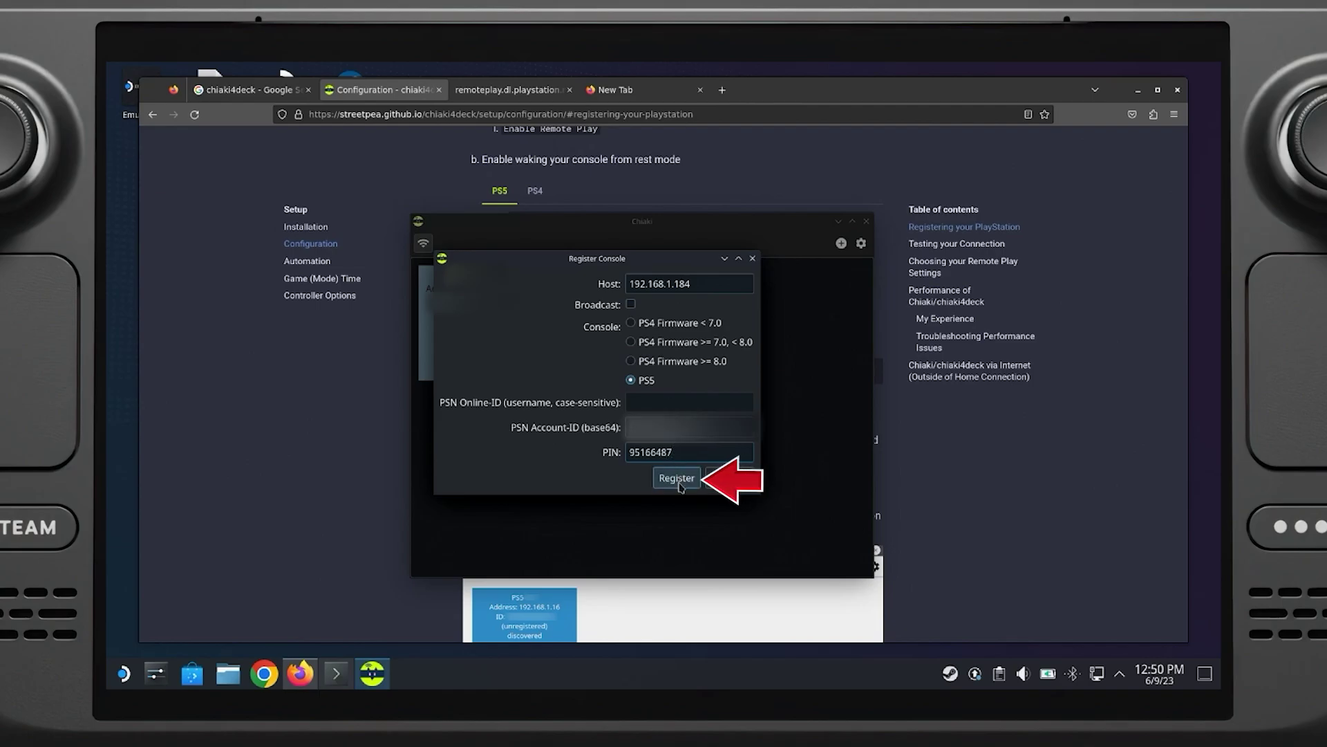
{"action": "left_click", "coordinate": [677, 478]}
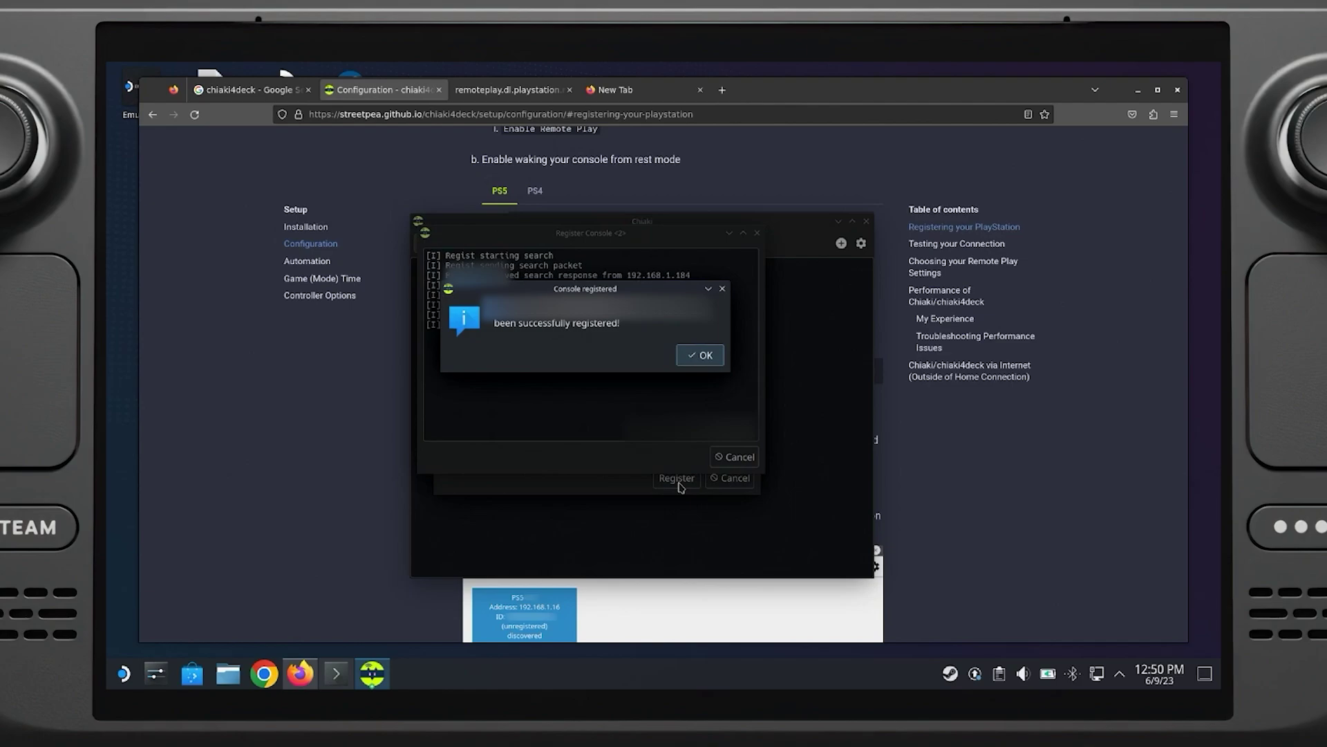
{"action": "left_click", "coordinate": [702, 355]}
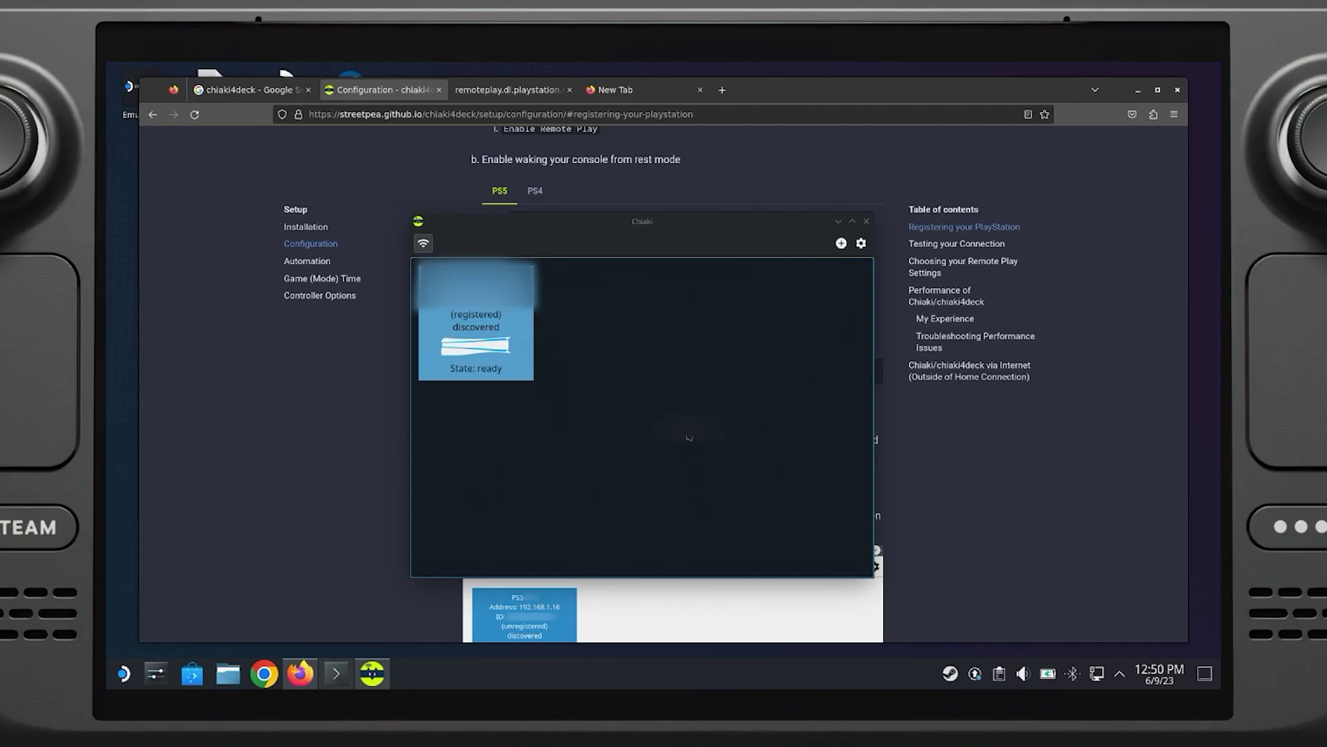
In chiaki4deck Settings, choose Enter Sleep Mode on disconnect, 1080p, 60 FPS and bitrate 30000.
{"action": "left_click", "coordinate": [861, 243]}
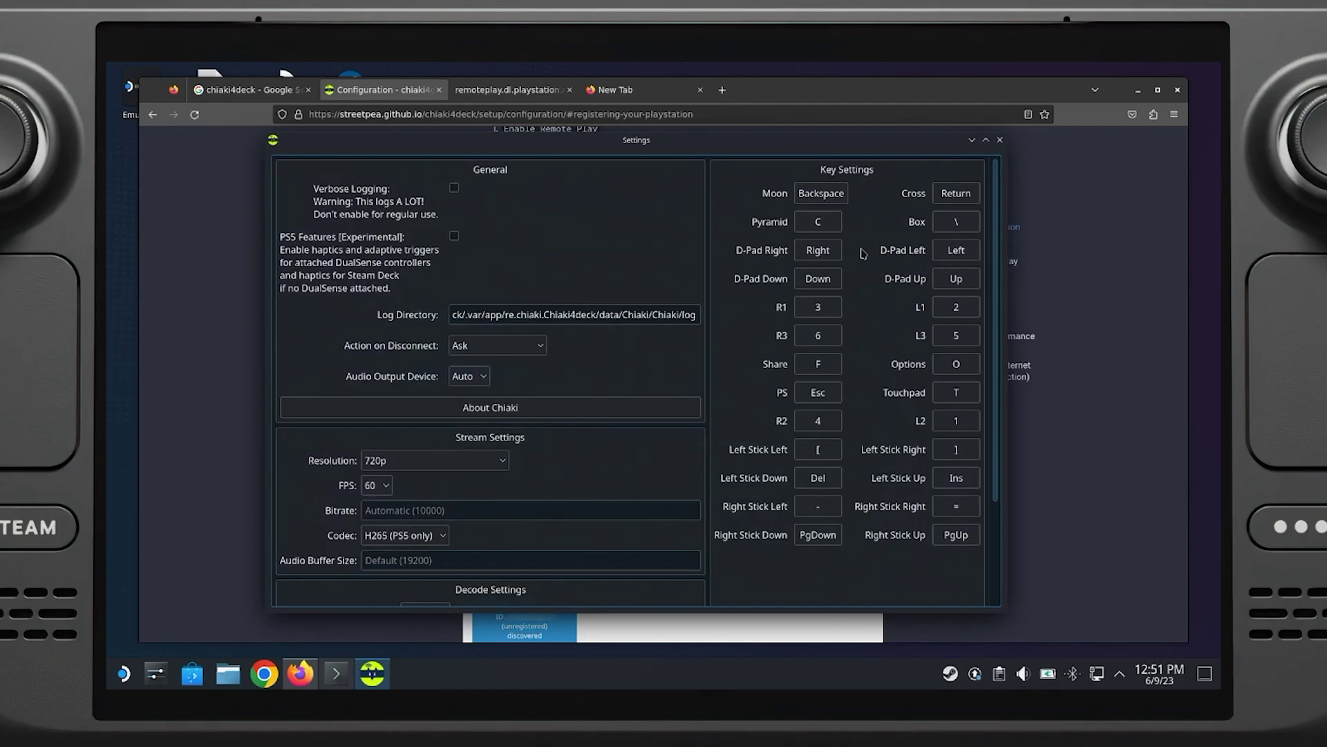
{"action": "left_click", "coordinate": [534, 349]}
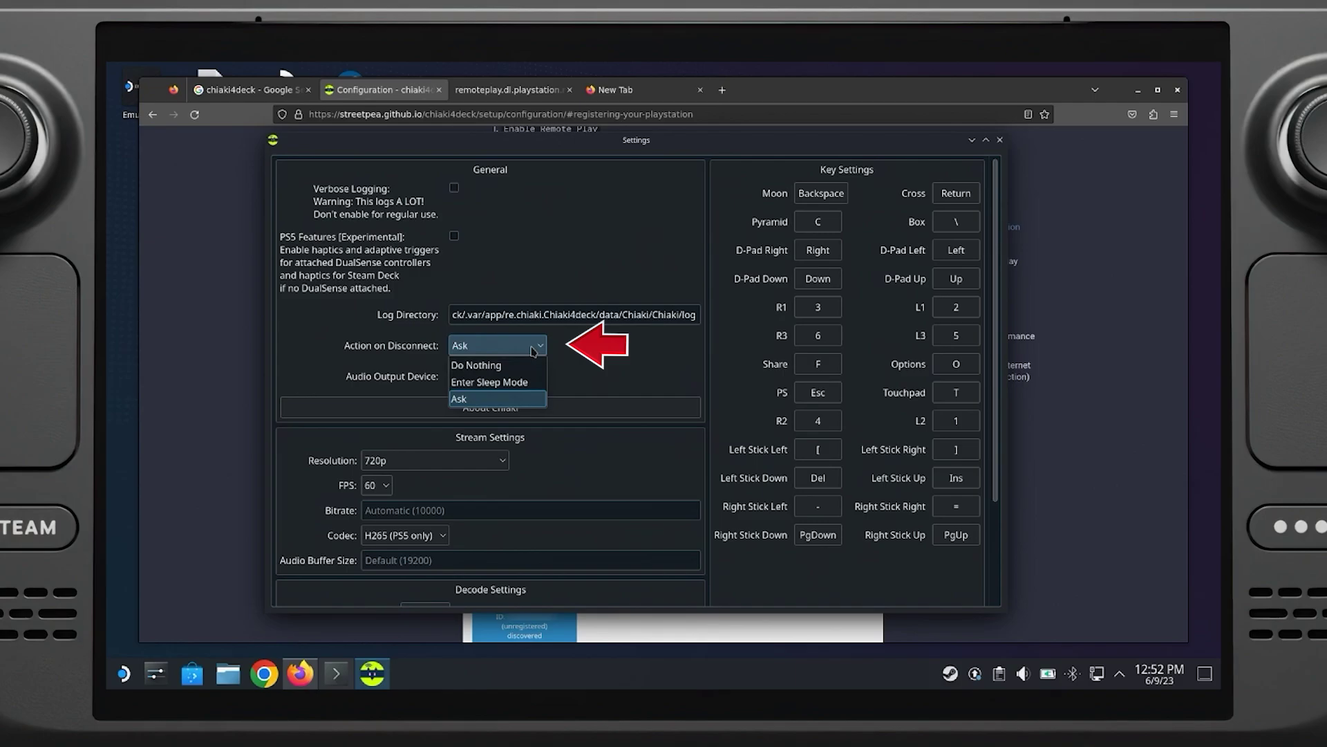
{"action": "left_click", "coordinate": [519, 385]}
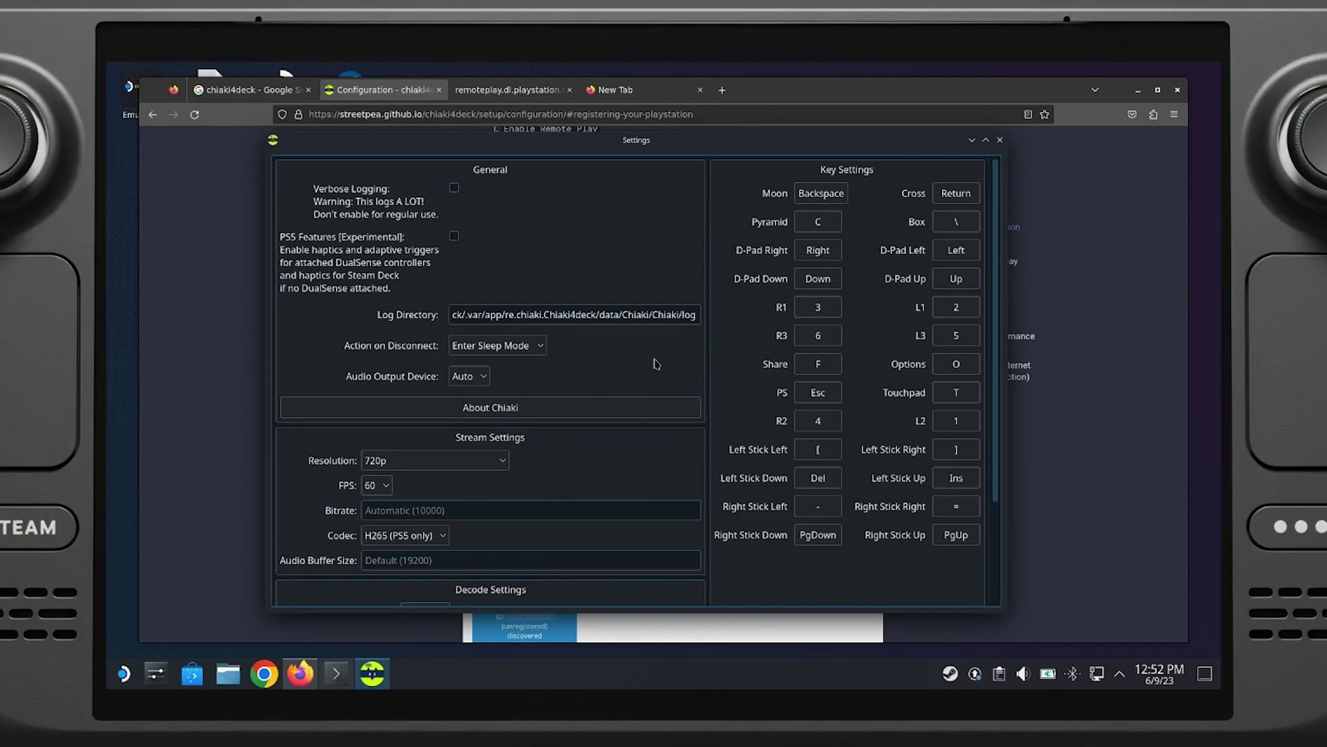
{"action": "left_click", "coordinate": [485, 460]}
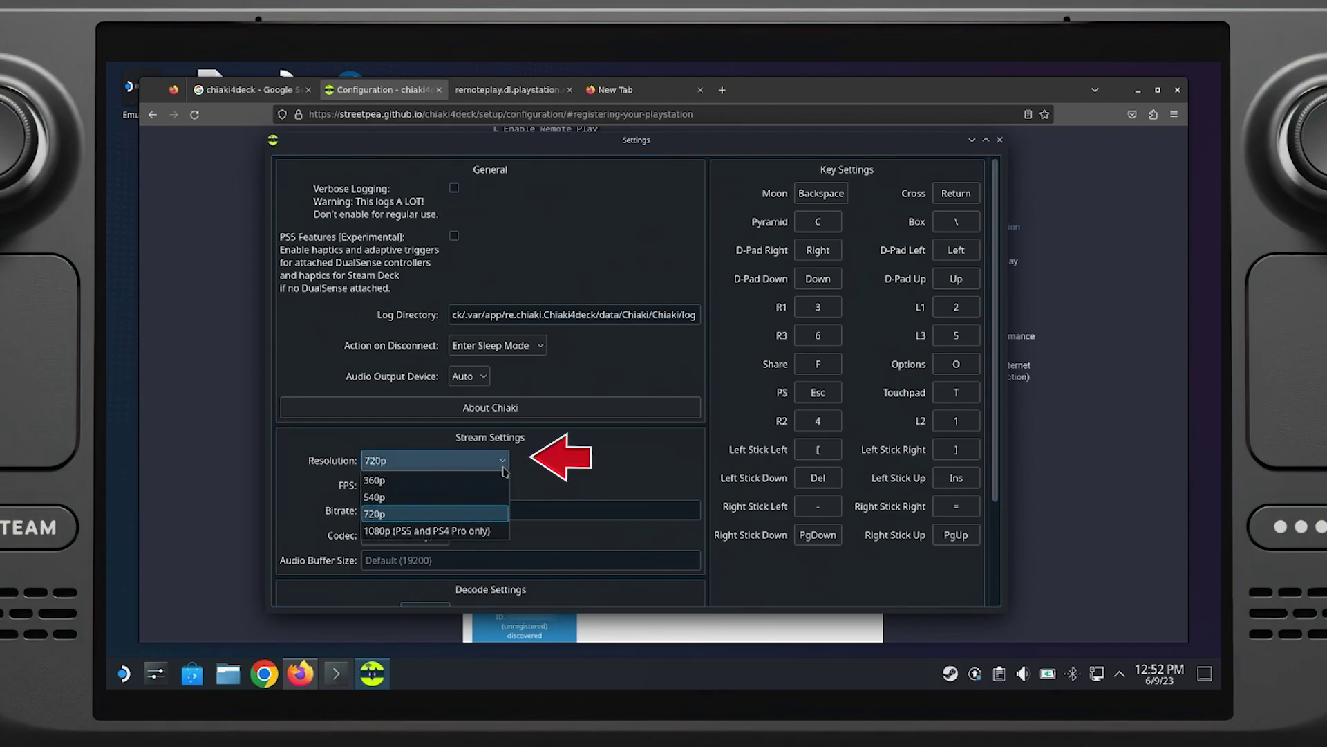
{"action": "left_click", "coordinate": [486, 531]}
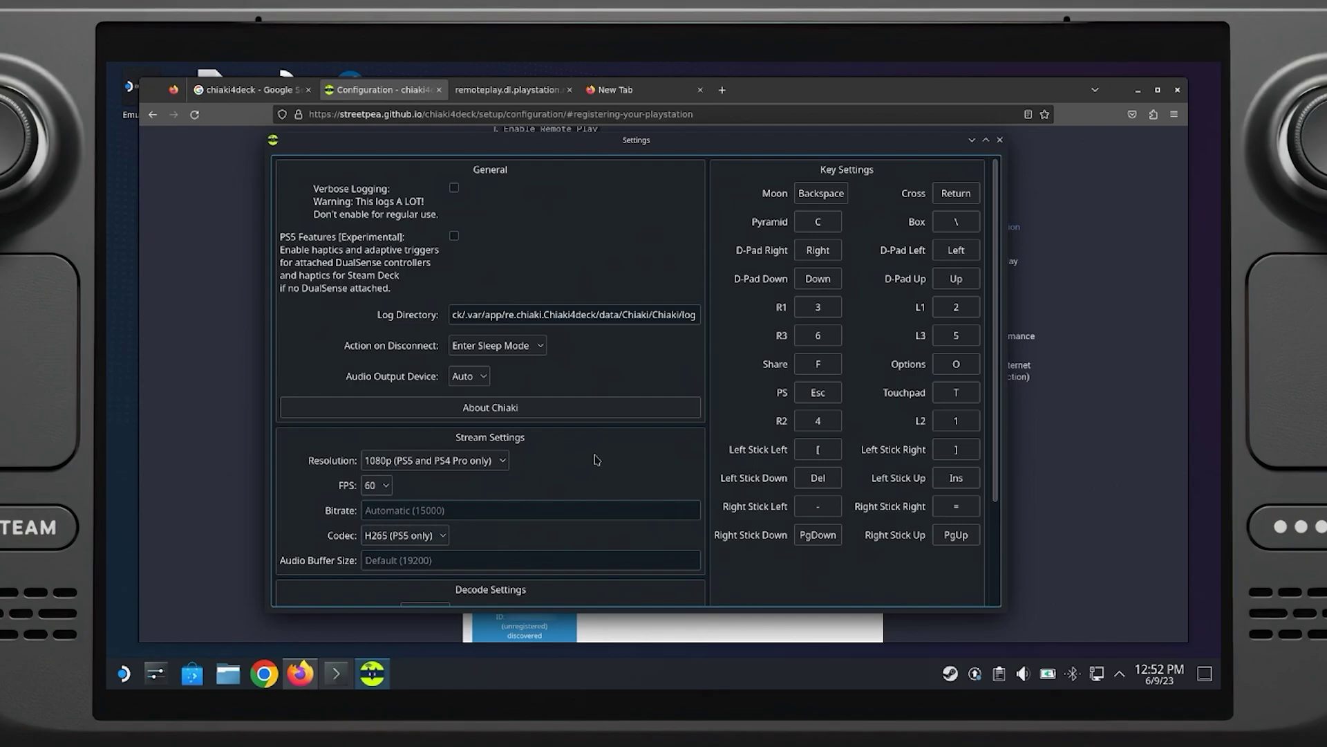
{"action": "scroll", "coordinate": [592, 468], "scroll_direction": "down", "scroll_amount": 2}
{"action": "left_click", "coordinate": [377, 415]}
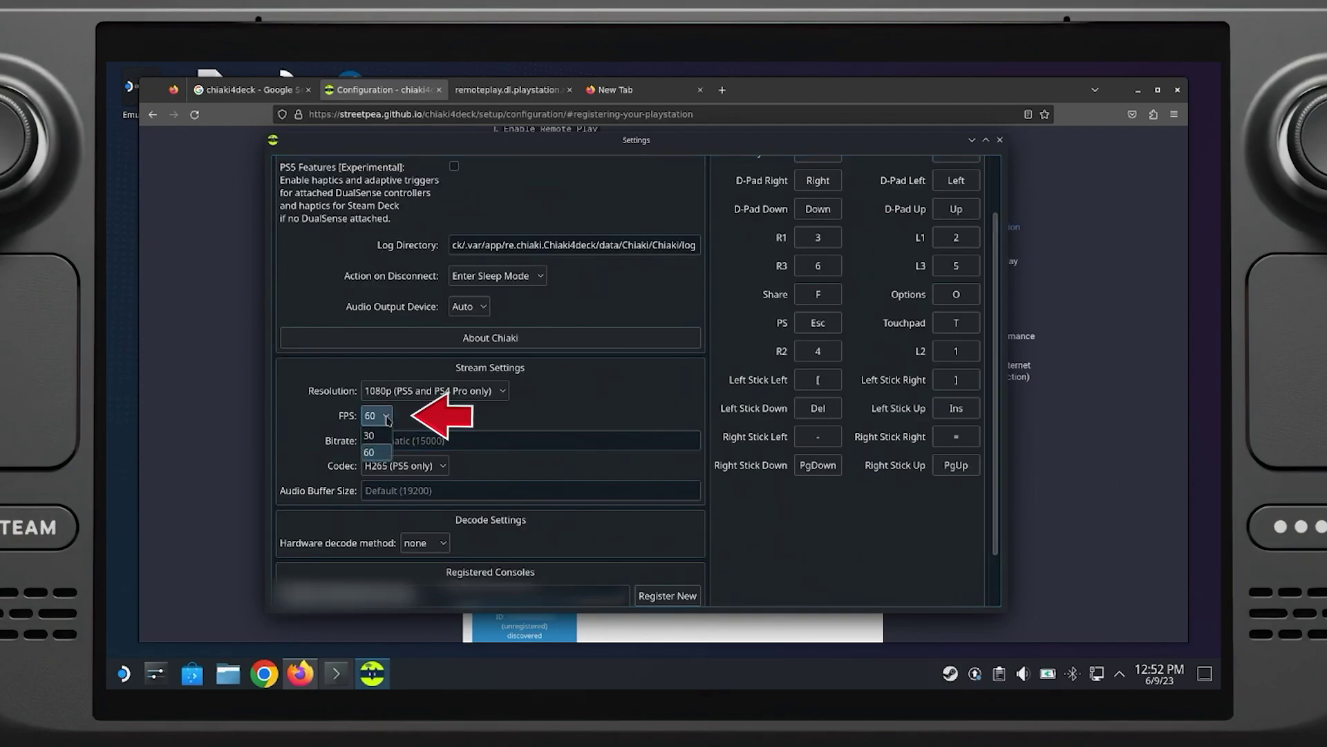
{"action": "left_click", "coordinate": [377, 452]}
{"action": "left_click", "coordinate": [537, 440]}
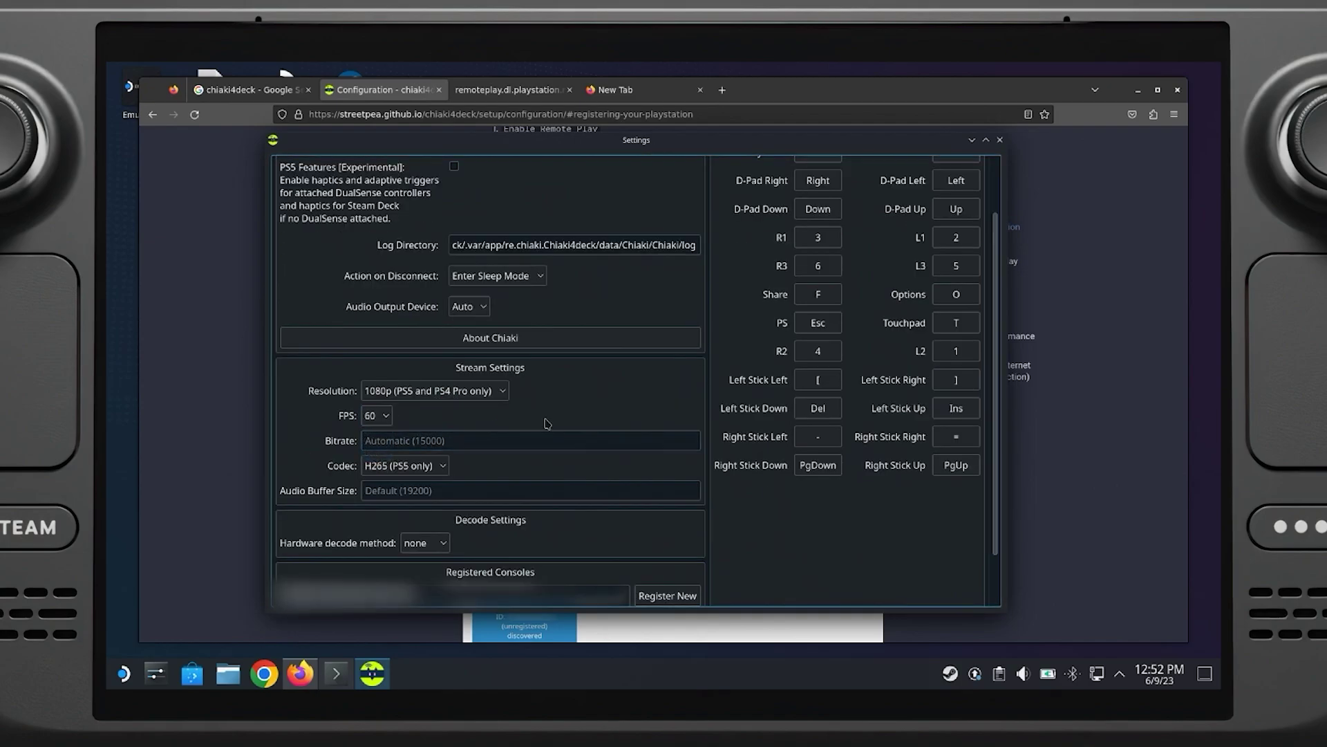
{"action": "type", "text": "30000"}
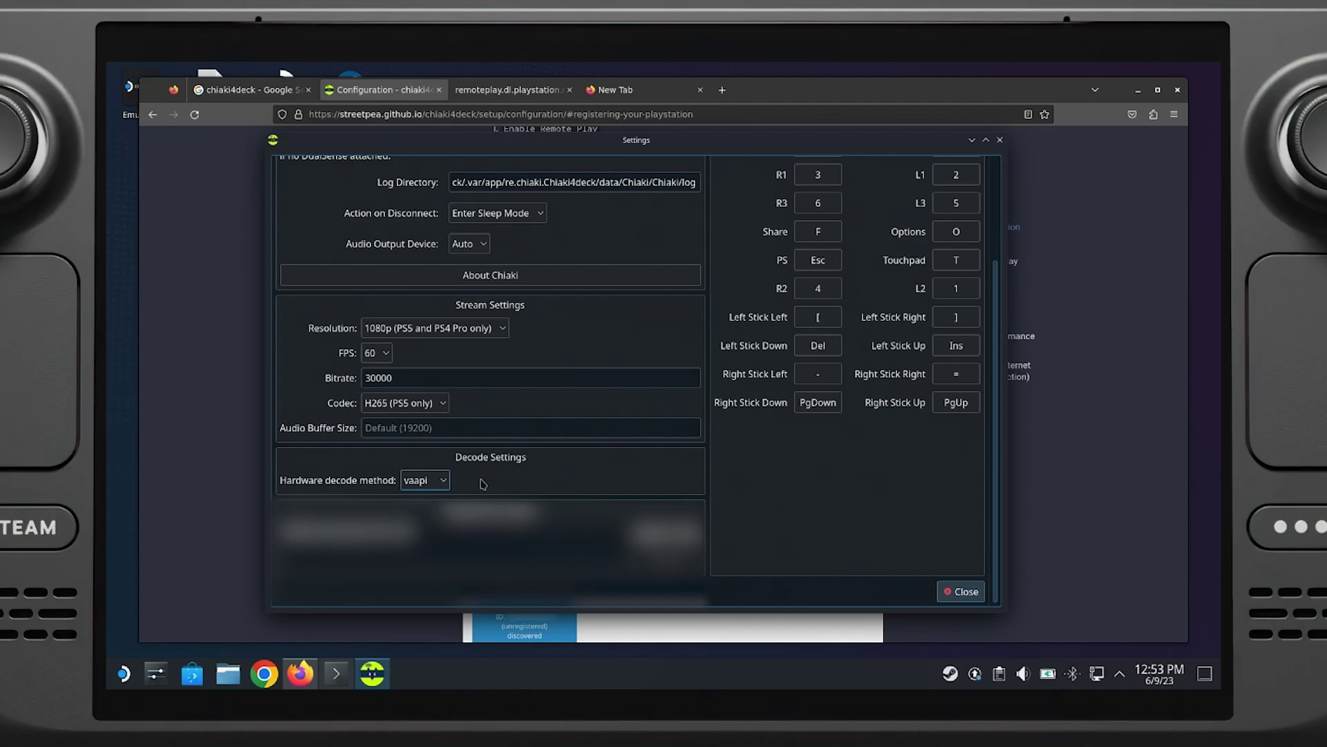
Close Settings and copy the gen-launcher command from the docs' Automation page.
{"action": "left_click", "coordinate": [961, 591]}
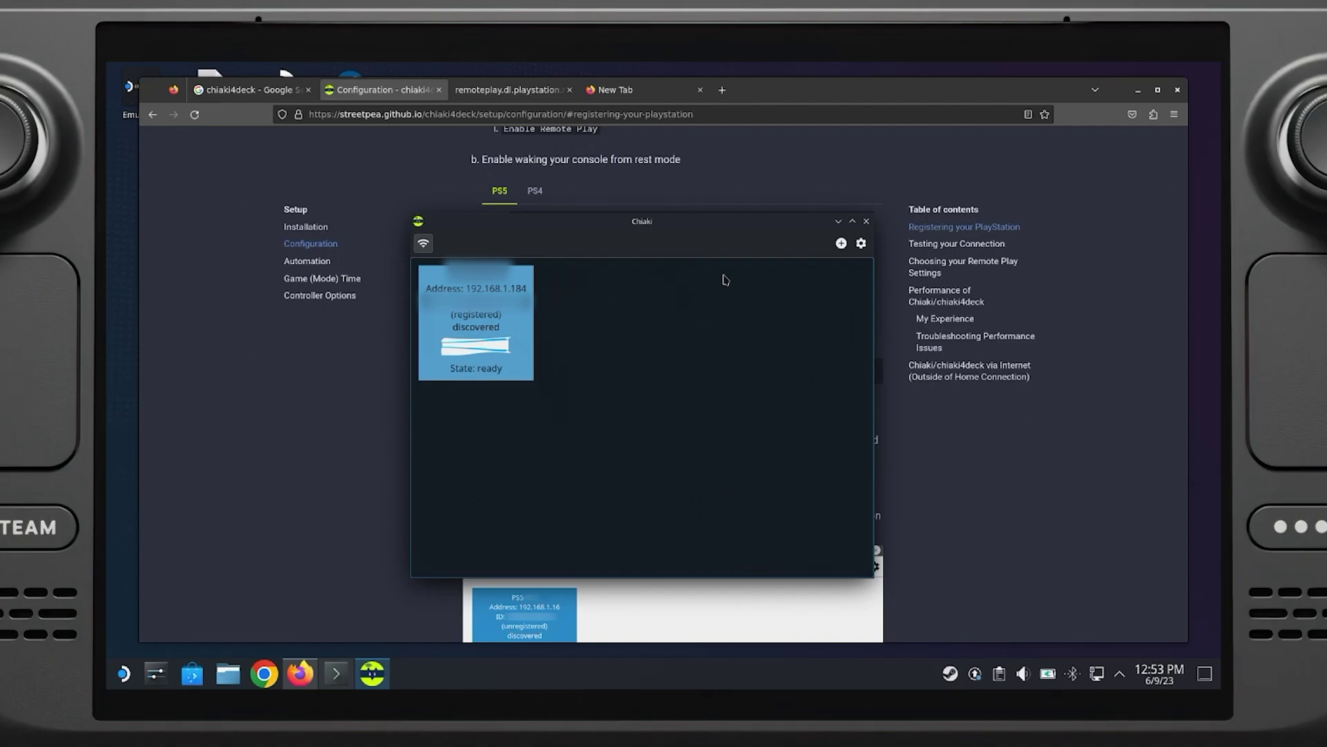
{"action": "left_click", "coordinate": [766, 174]}
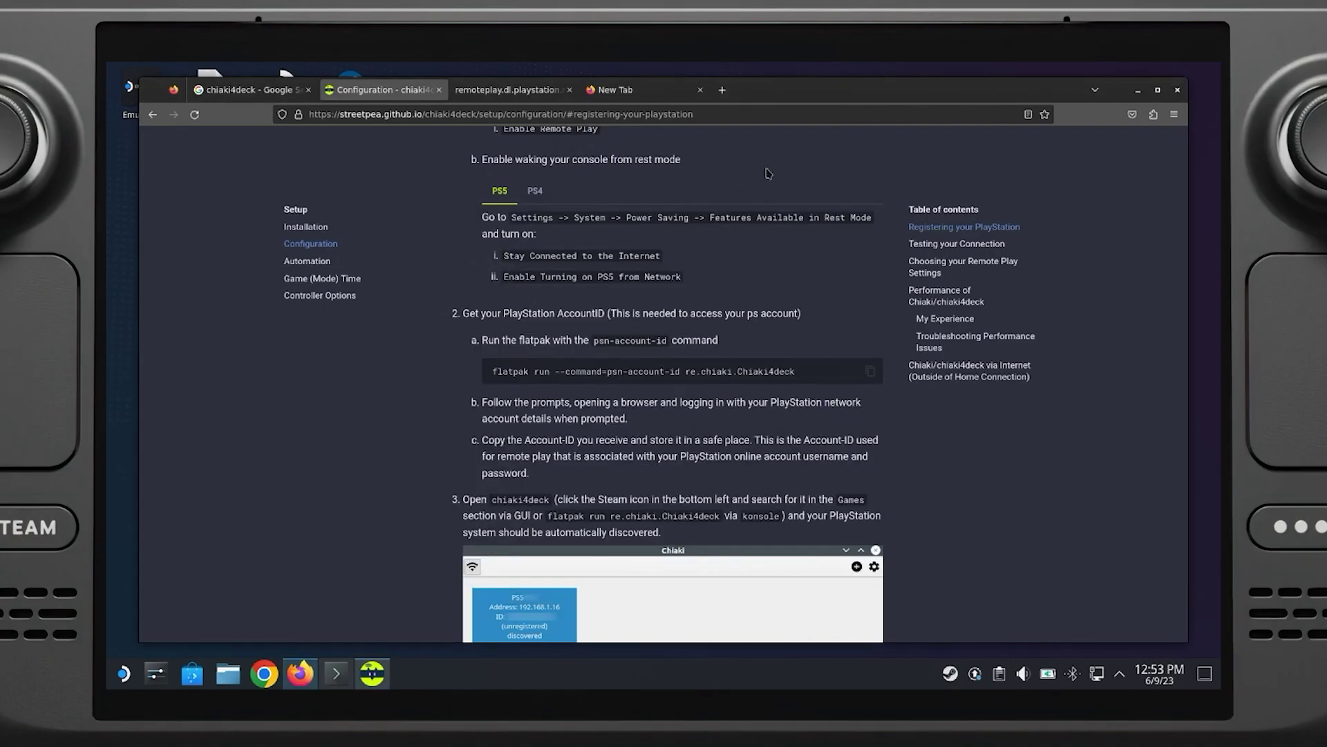
{"action": "left_click", "coordinate": [358, 267]}
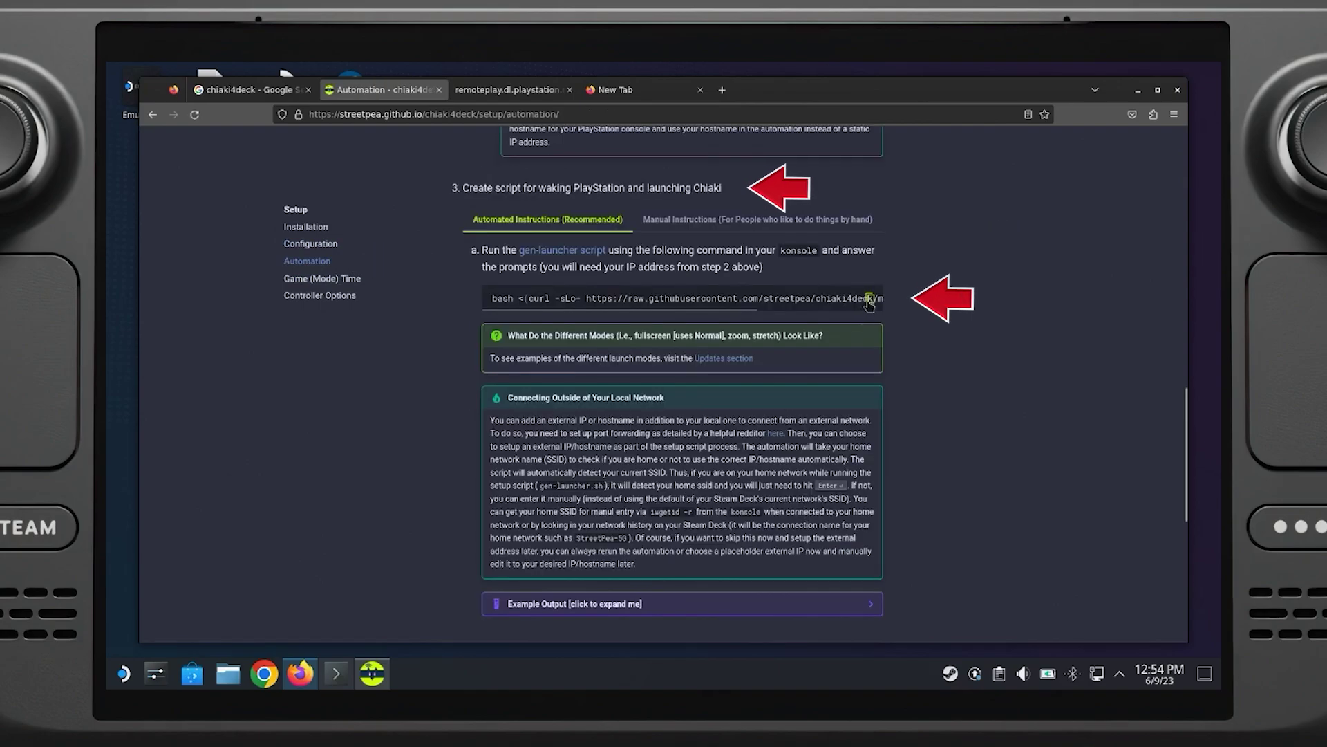
{"action": "left_click", "coordinate": [869, 299]}
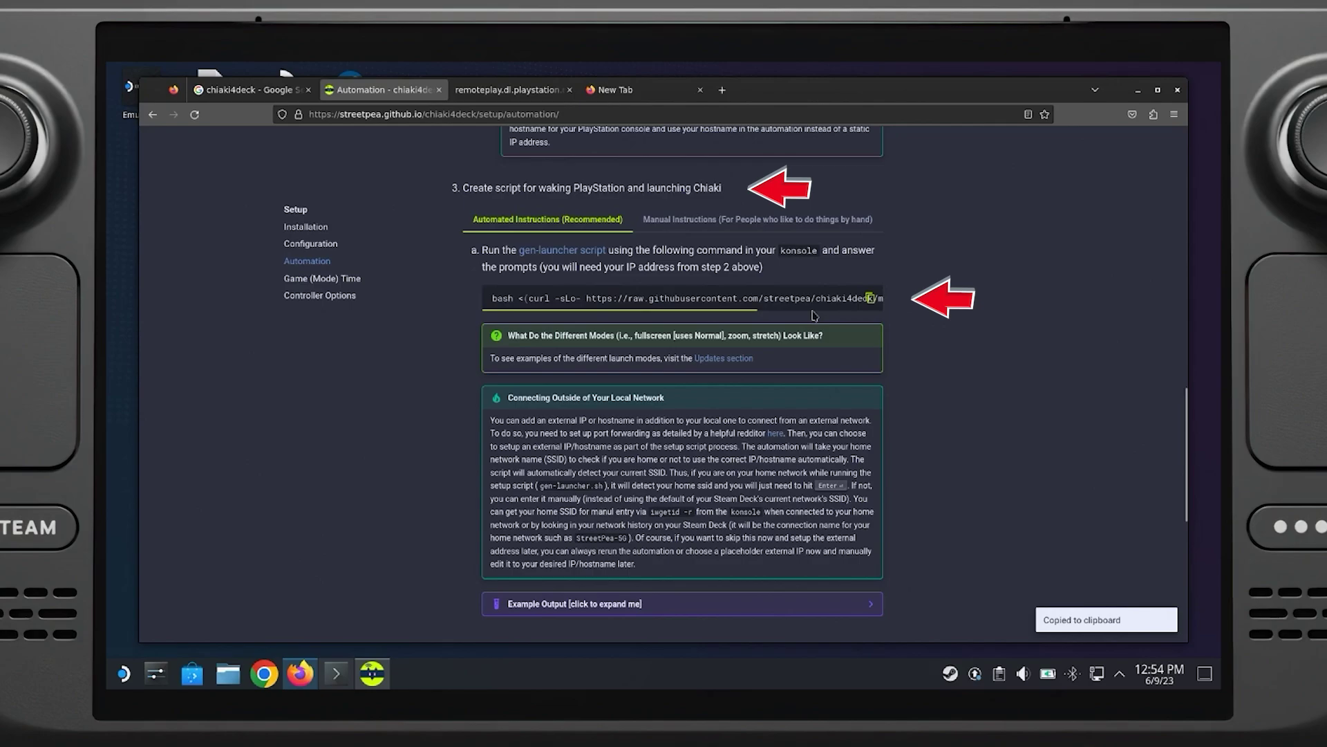
Paste the gen-launcher command into a Konsole terminal and run it.
{"action": "left_click", "coordinate": [336, 672]}
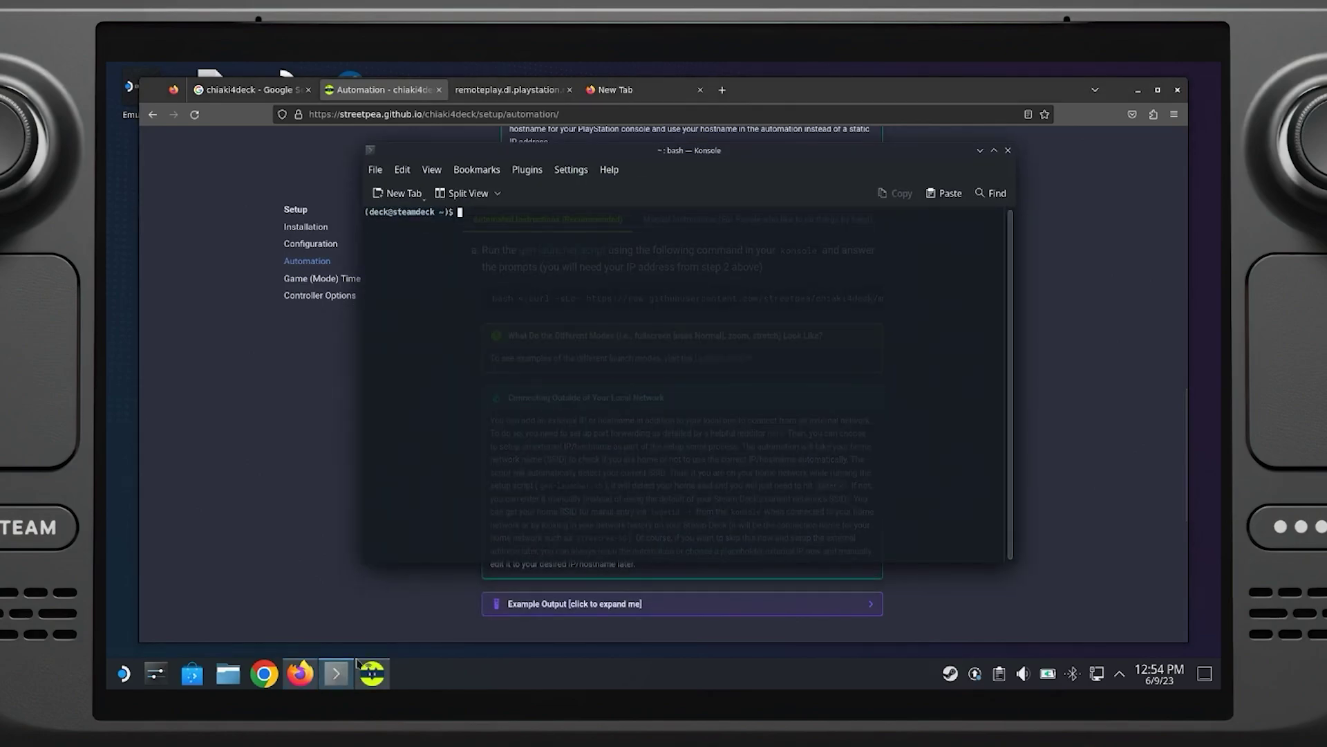
{"action": "right_click", "coordinate": [497, 227]}
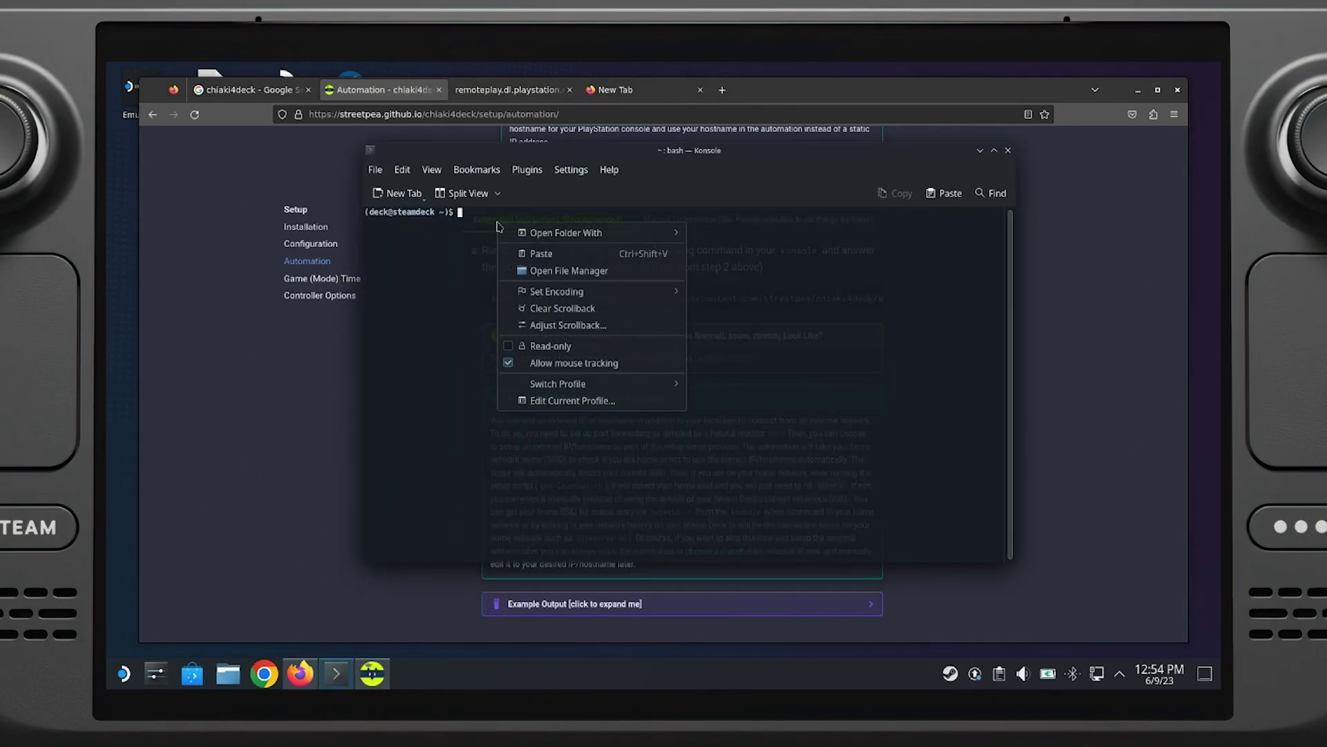
{"action": "left_click", "coordinate": [541, 253]}
{"action": "key", "text": "Return"}
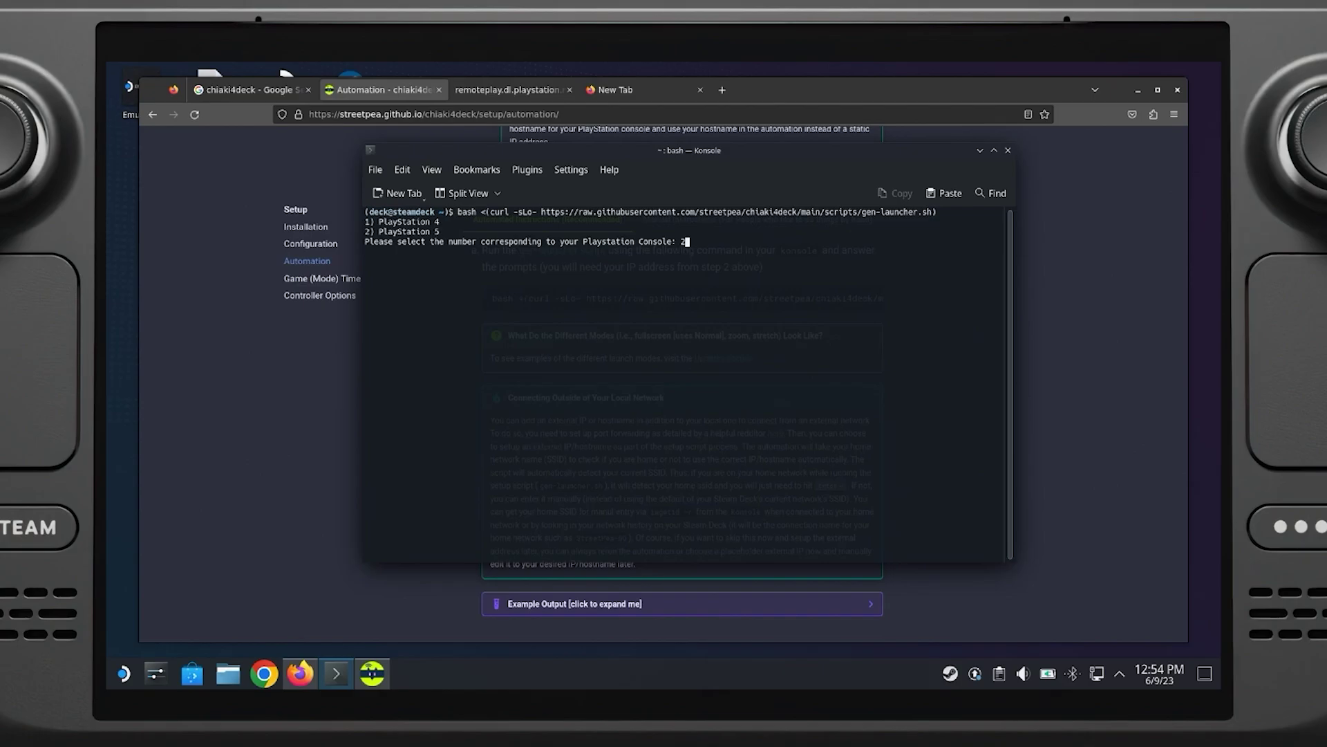
Answer the script's prompts with PlayStation 5, IP address type, and 192.168.1.184.
{"action": "key", "text": "Return"}
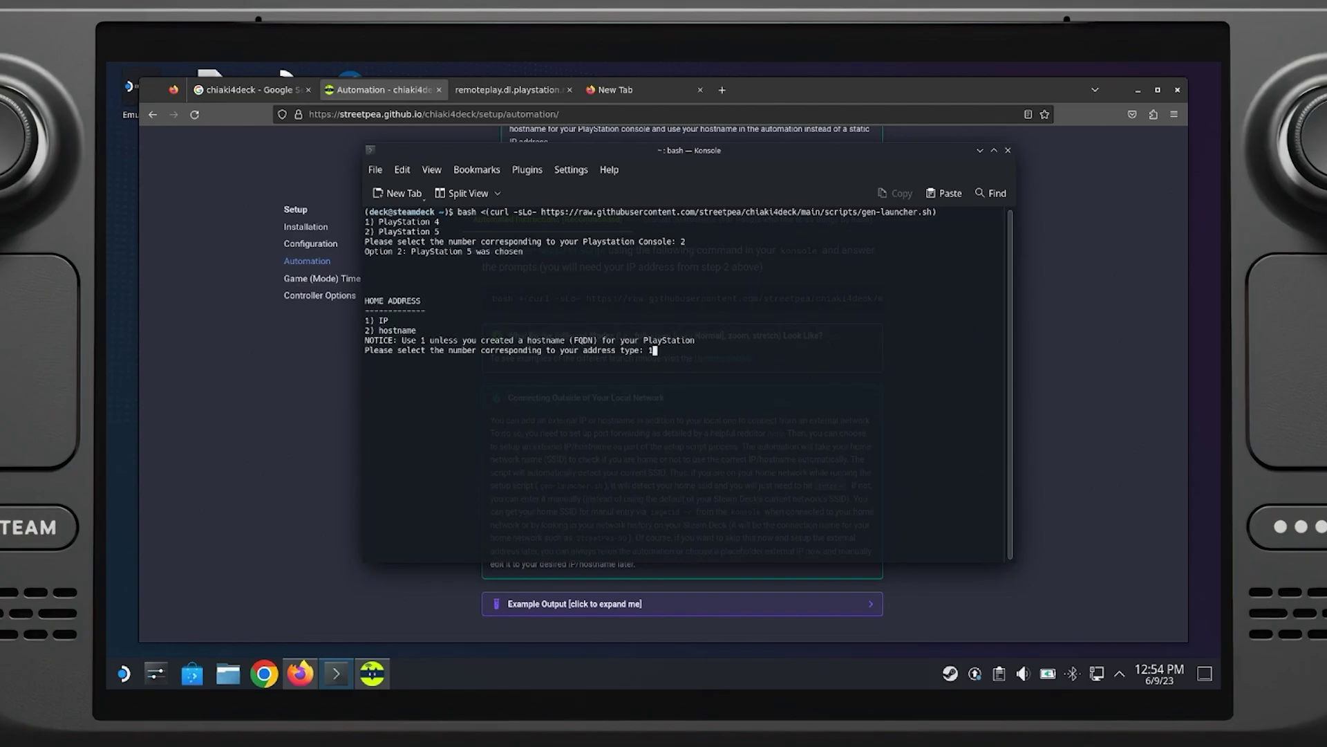
{"action": "type", "text": "1"}
{"action": "key", "text": "Return"}
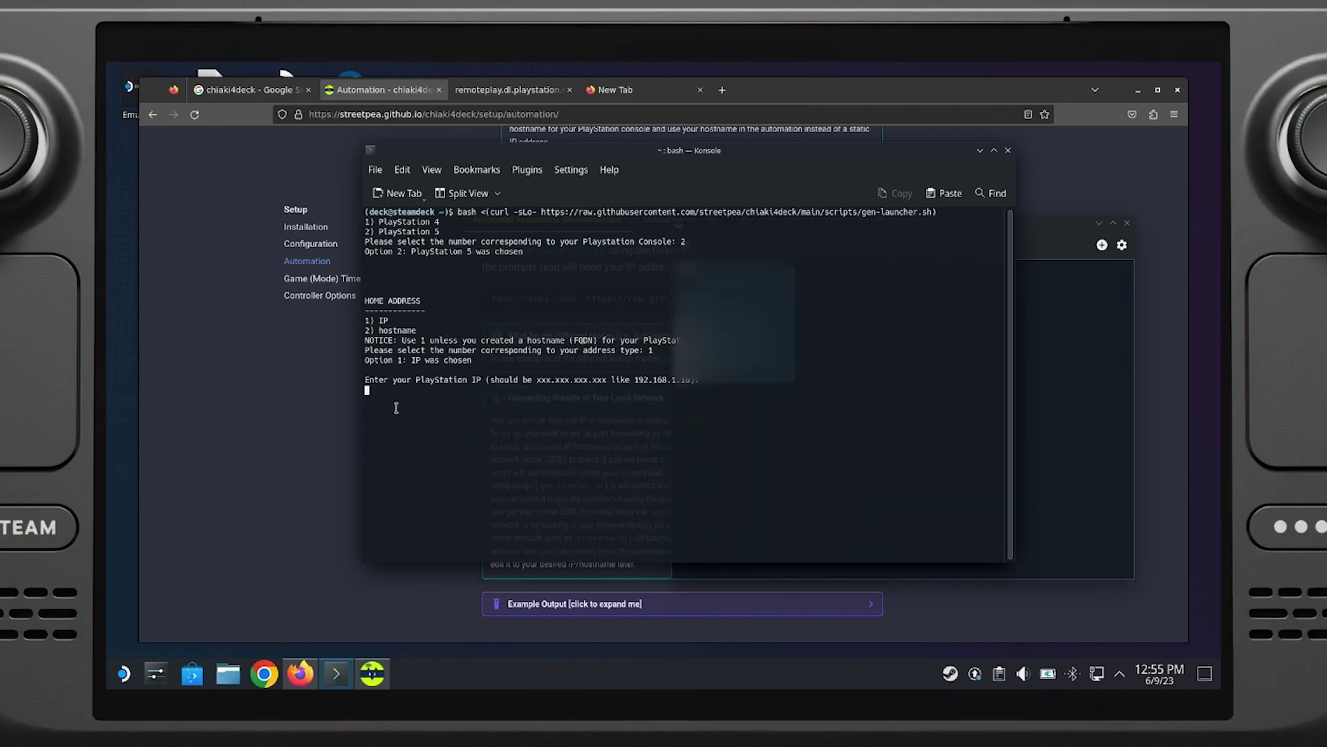
{"action": "type", "text": "192.168.1.184"}
{"action": "key", "text": "Return"}
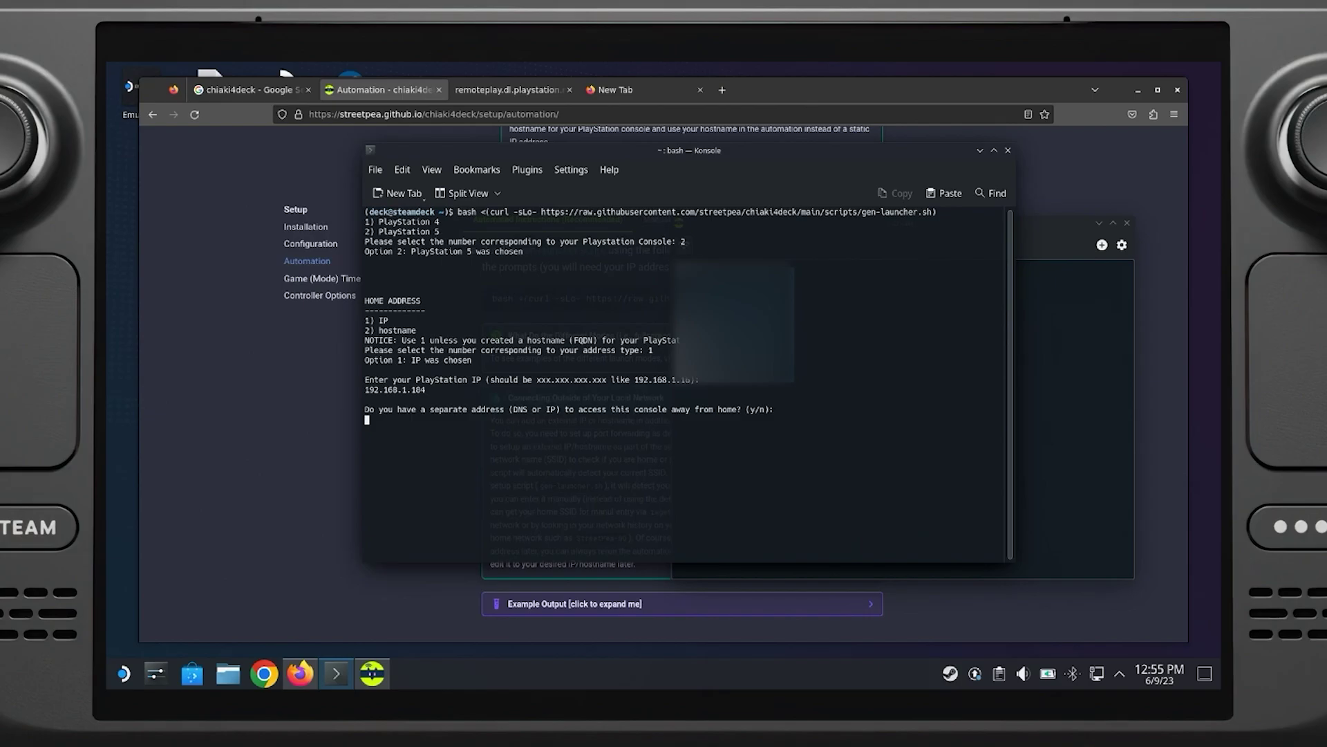
Decline an away address, pick fullscreen mode, declare no login passcode, and skip testing the script.
{"action": "type", "text": "n"}
{"action": "key", "text": "Return"}
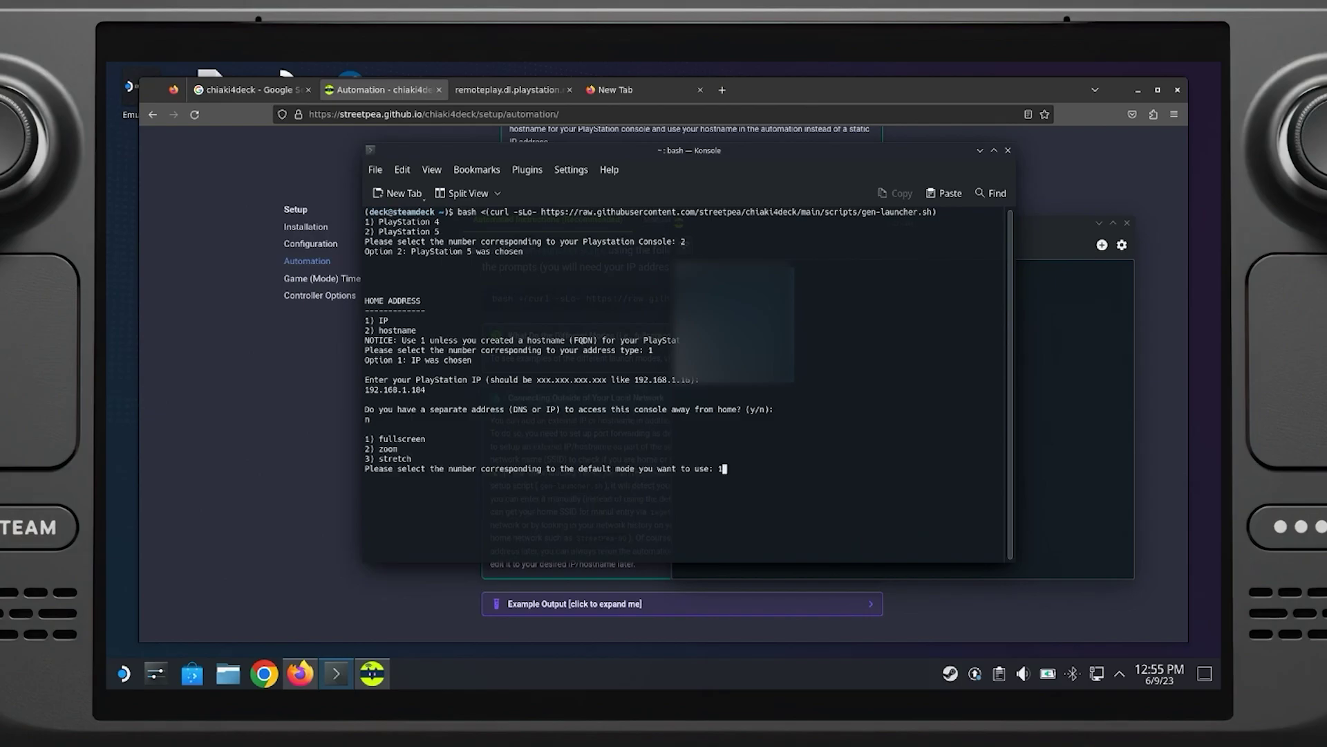
{"action": "type", "text": "1"}
{"action": "key", "text": "Return"}
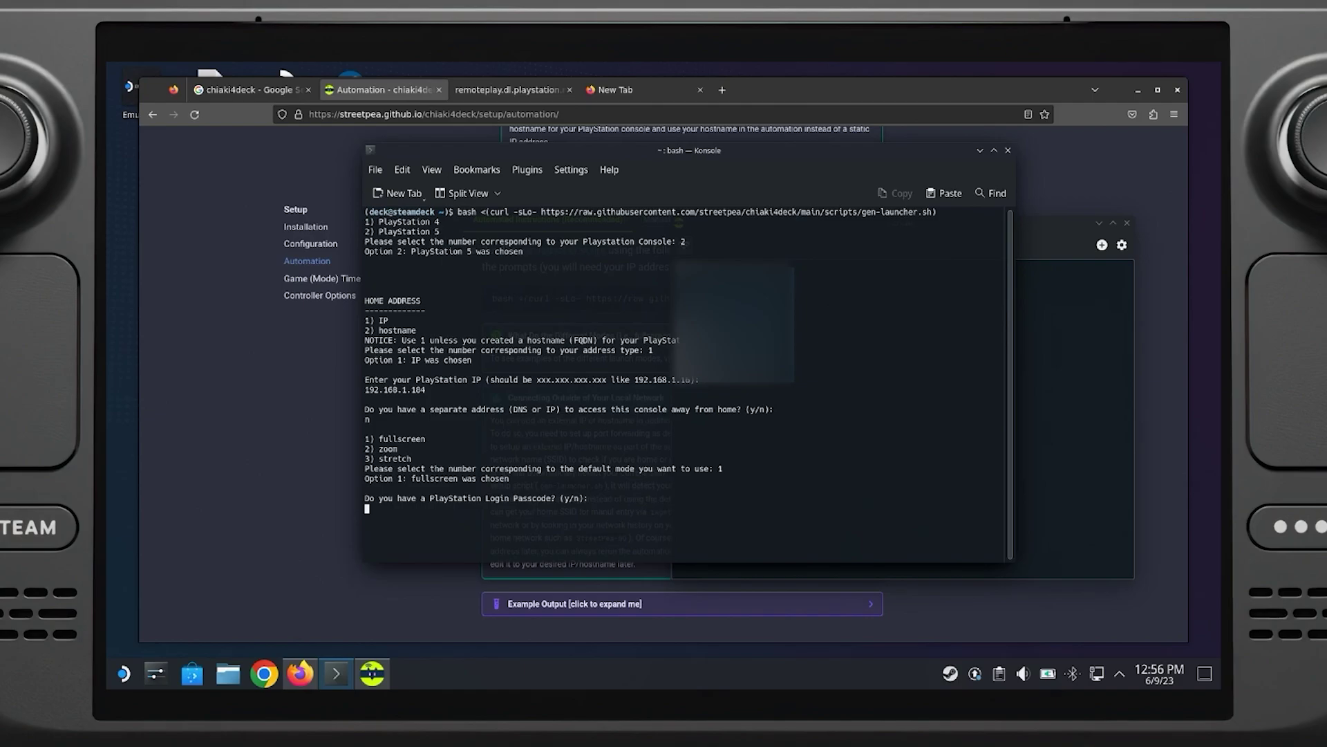
{"action": "type", "text": "n"}
{"action": "key", "text": "Return"}
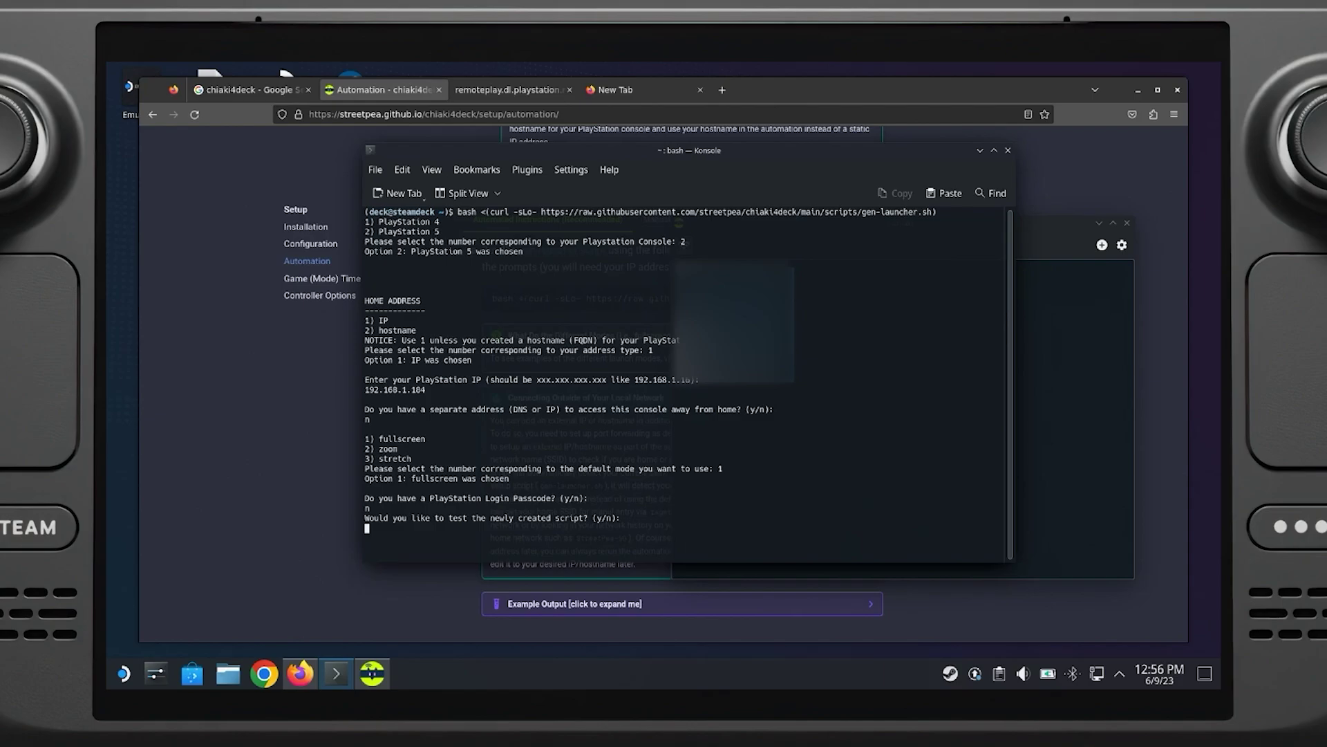
{"action": "type", "text": "n"}
{"action": "key", "text": "Return"}
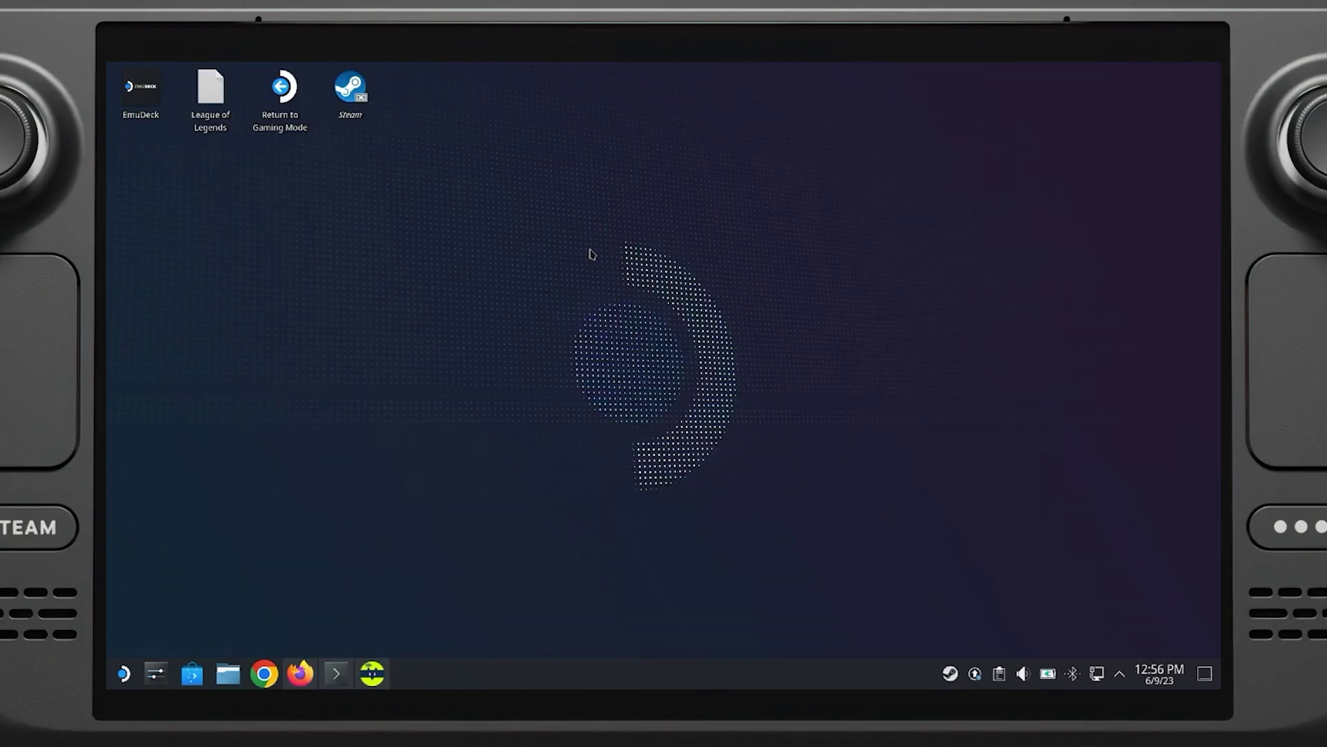
Launch Steam and start adding a non-Steam game by browsing for a file.
{"action": "double_click", "coordinate": [350, 92]}
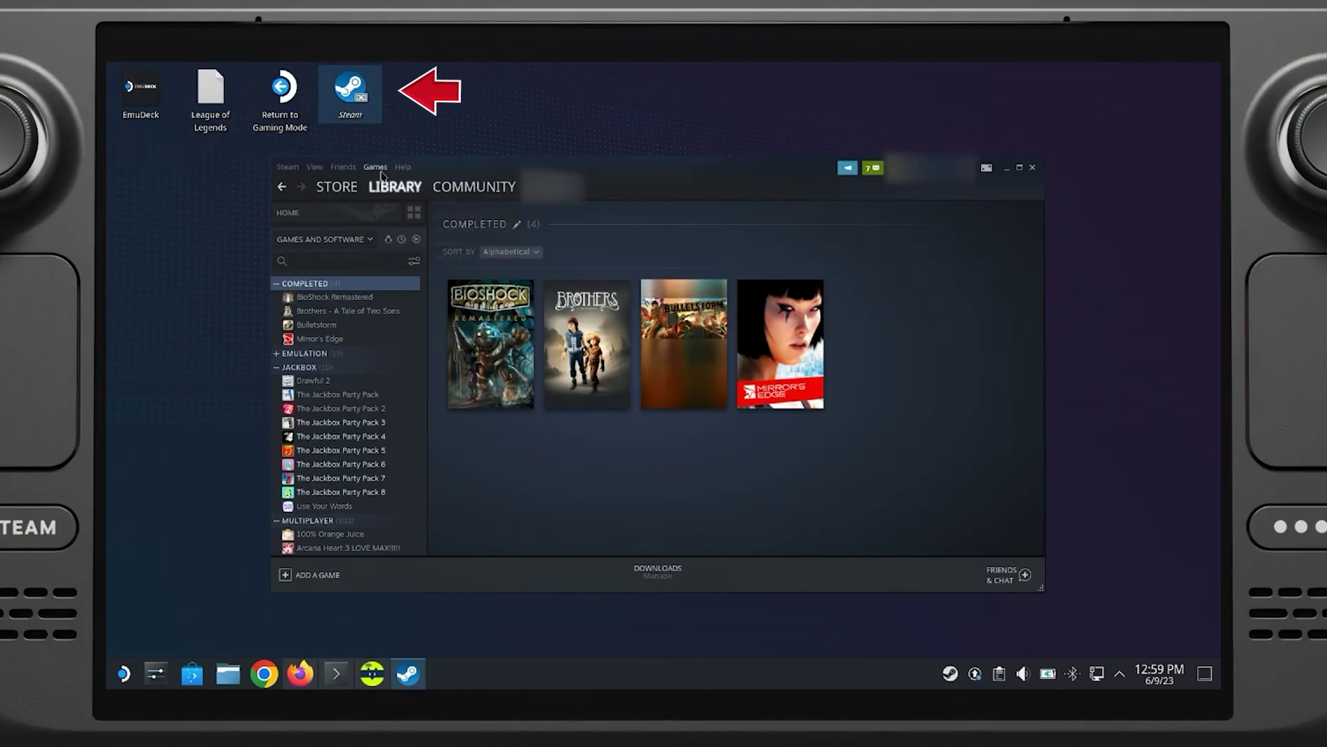
{"action": "left_click", "coordinate": [384, 170]}
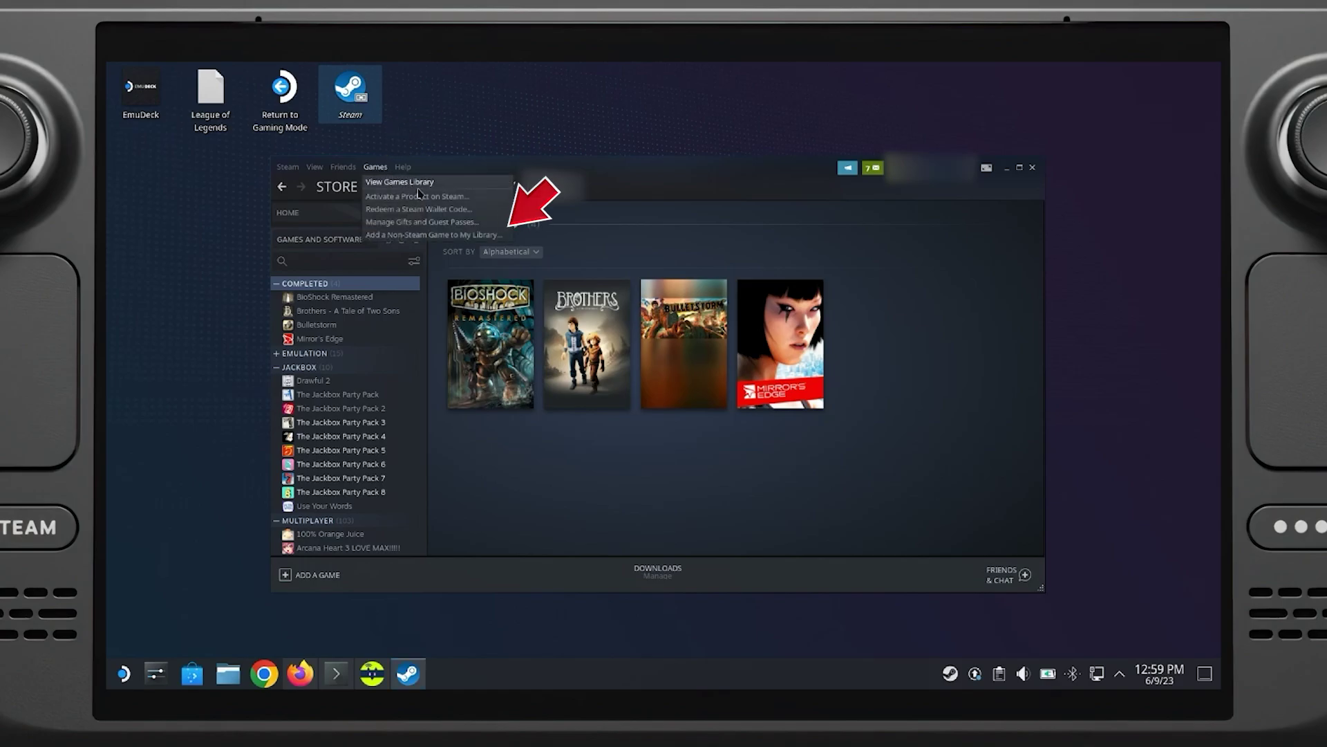
{"action": "left_click", "coordinate": [494, 236]}
{"action": "left_click", "coordinate": [649, 473]}
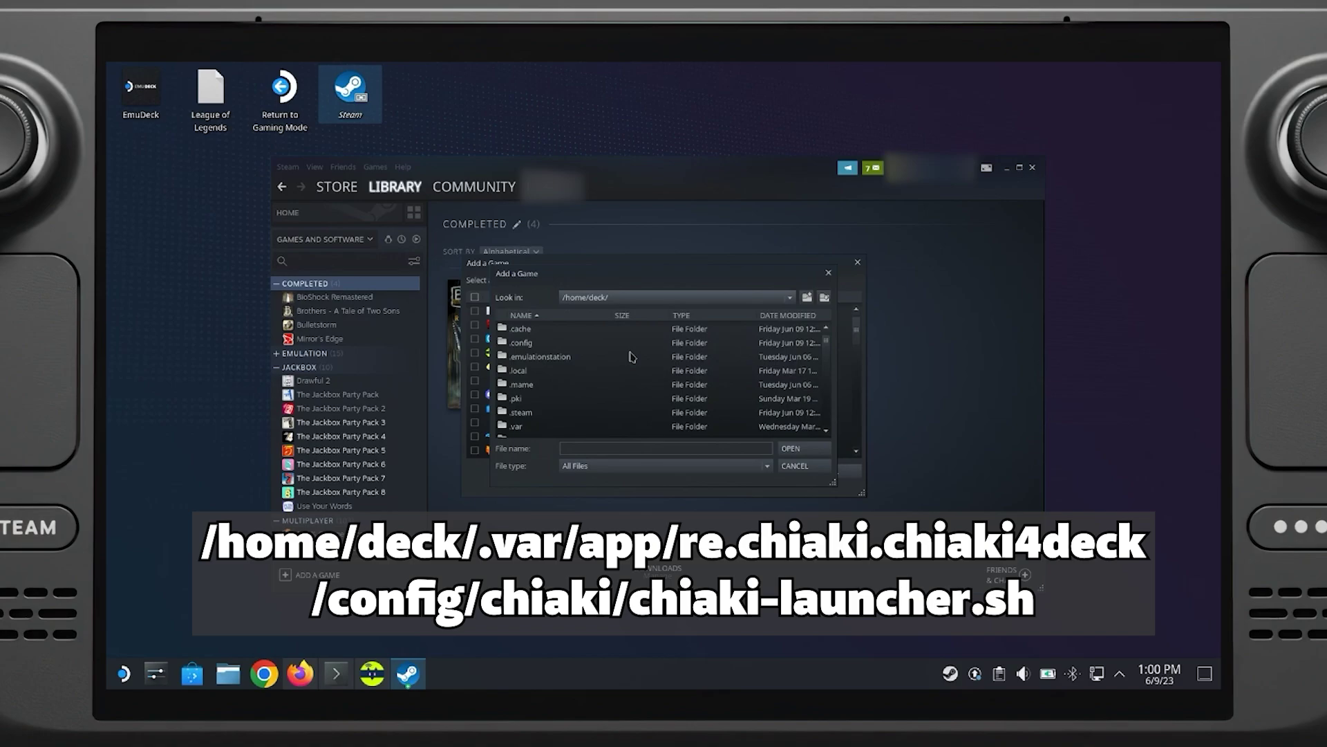
Navigate to /home/deck/.var/app/re.chiaki.Chiaki4deck/config/Chiaki/ and select Chiaki-launcher.sh.
{"action": "left_click", "coordinate": [516, 428]}
{"action": "double_click", "coordinate": [518, 427]}
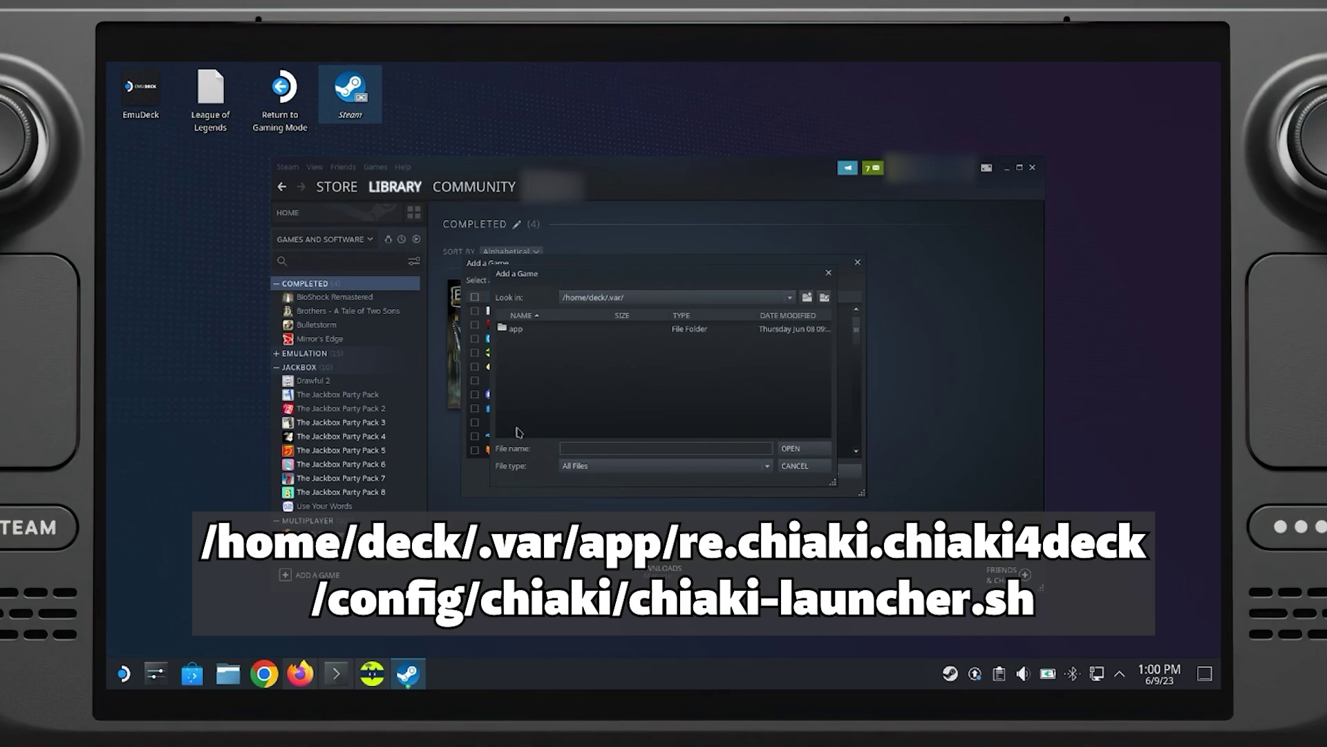
{"action": "double_click", "coordinate": [551, 329]}
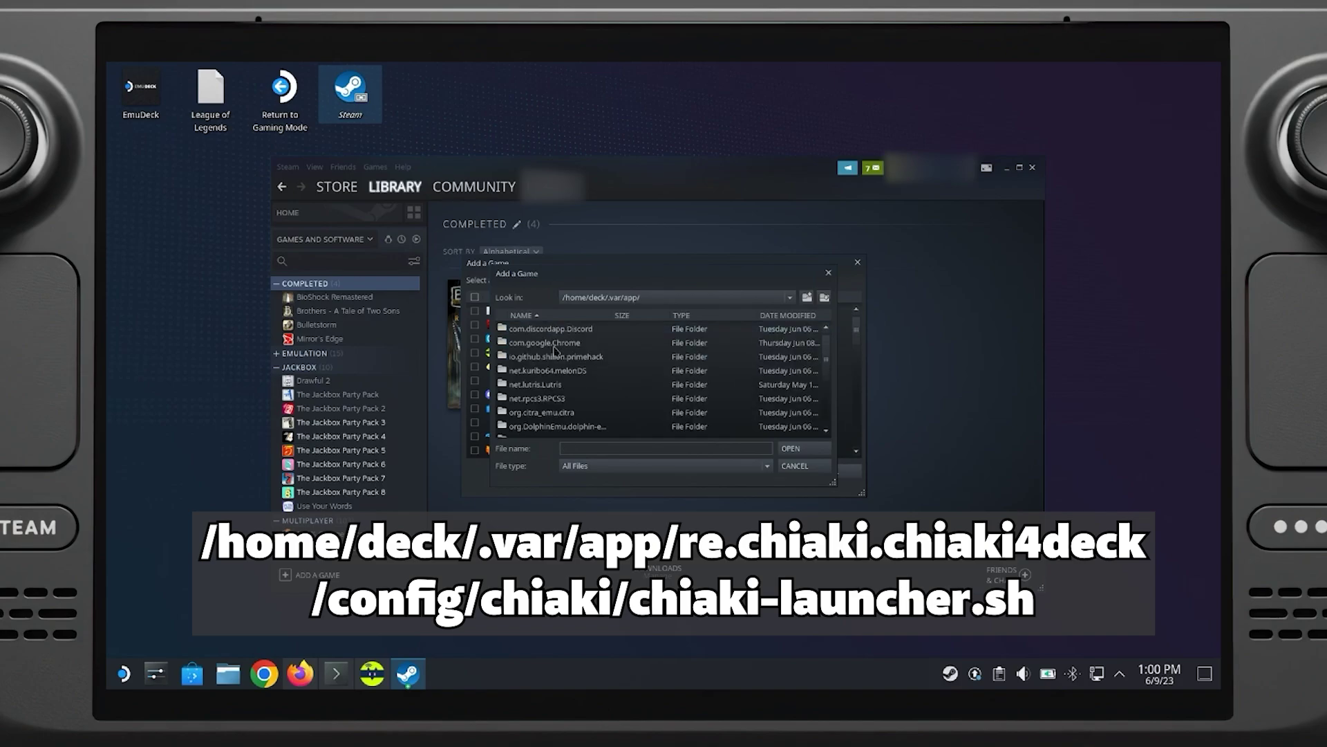
{"action": "scroll", "coordinate": [595, 394], "scroll_direction": "down", "scroll_amount": 3}
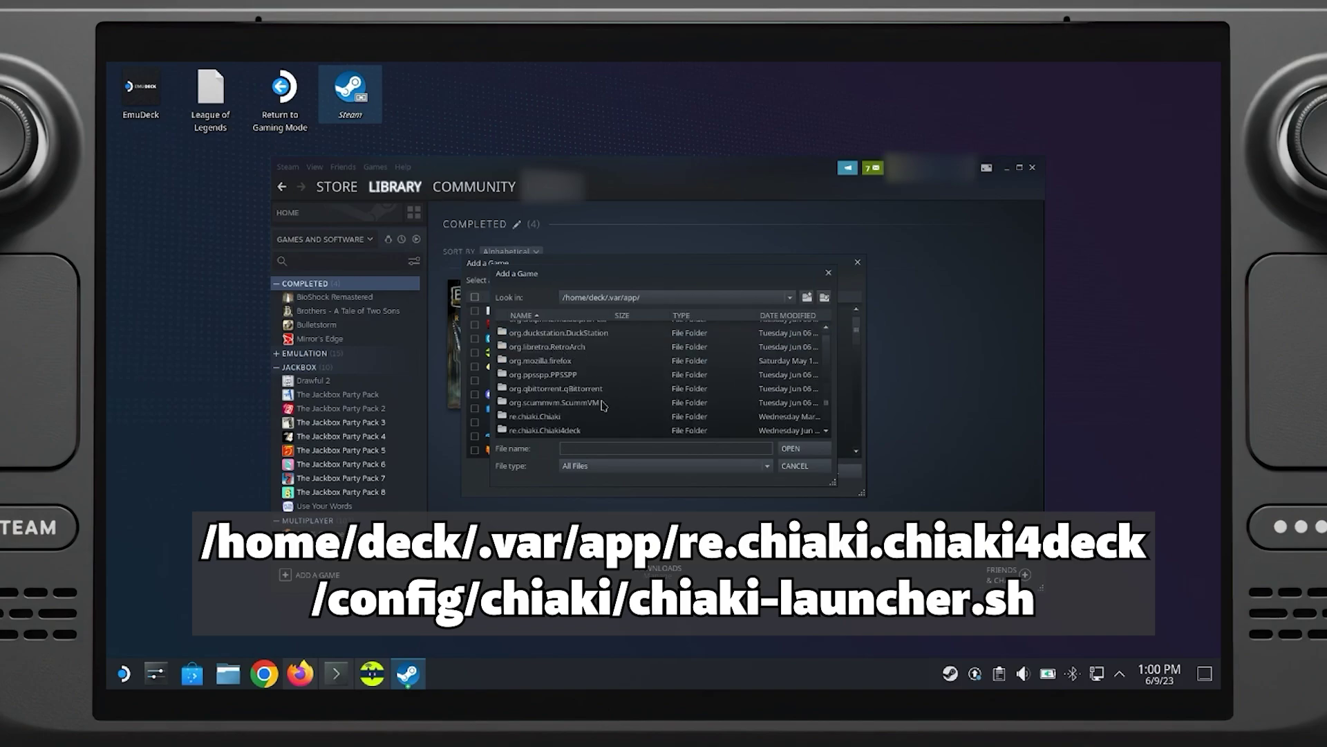
{"action": "left_click", "coordinate": [605, 432]}
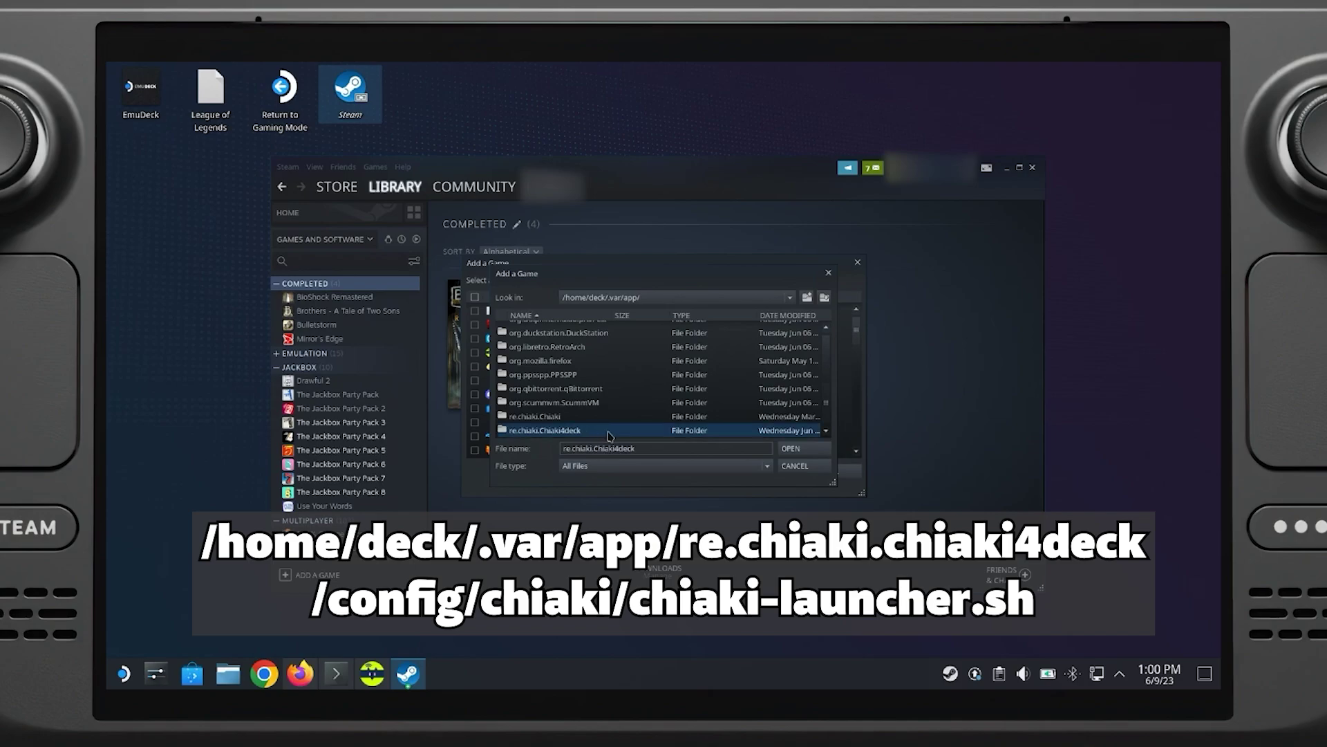
{"action": "double_click", "coordinate": [609, 431]}
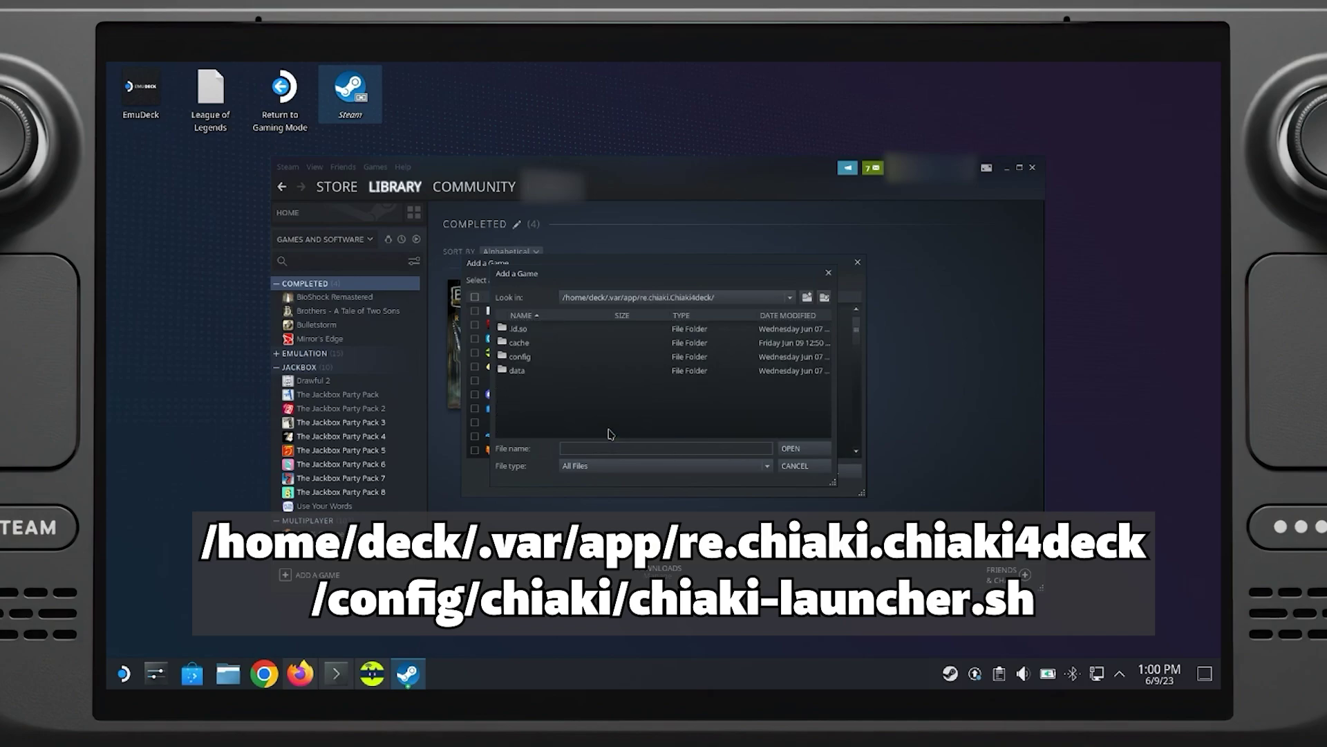
{"action": "double_click", "coordinate": [563, 358]}
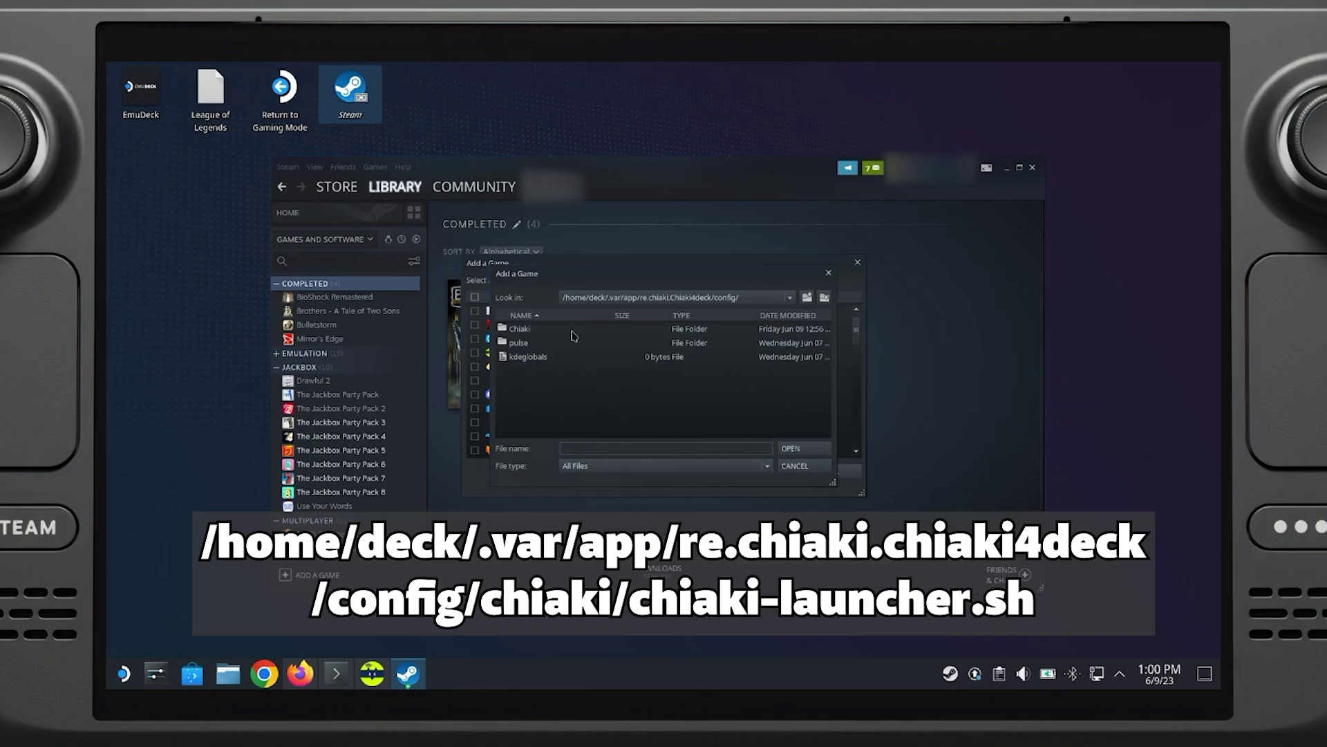
{"action": "double_click", "coordinate": [572, 330]}
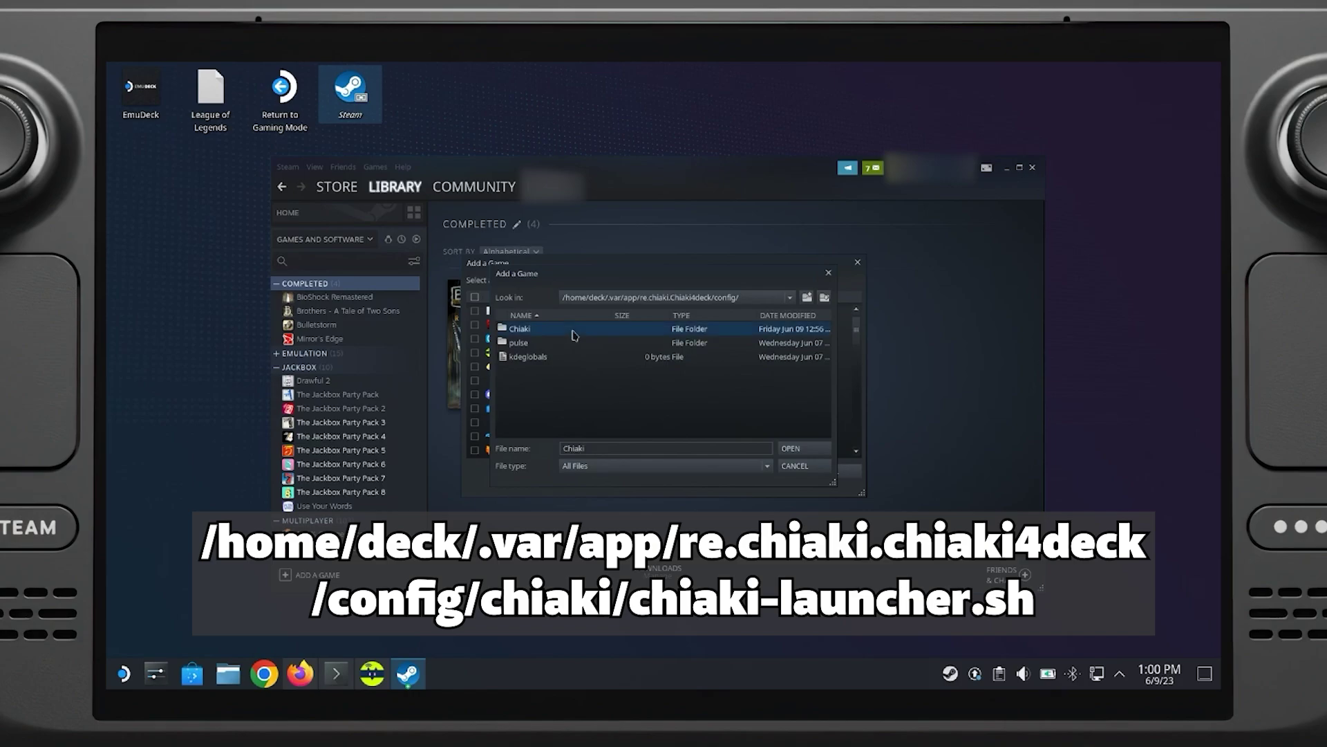
{"action": "left_click", "coordinate": [573, 330]}
Keep all file types shown and add Chiaki-launcher.sh via Add Selected Programs.
{"action": "left_click", "coordinate": [695, 466]}
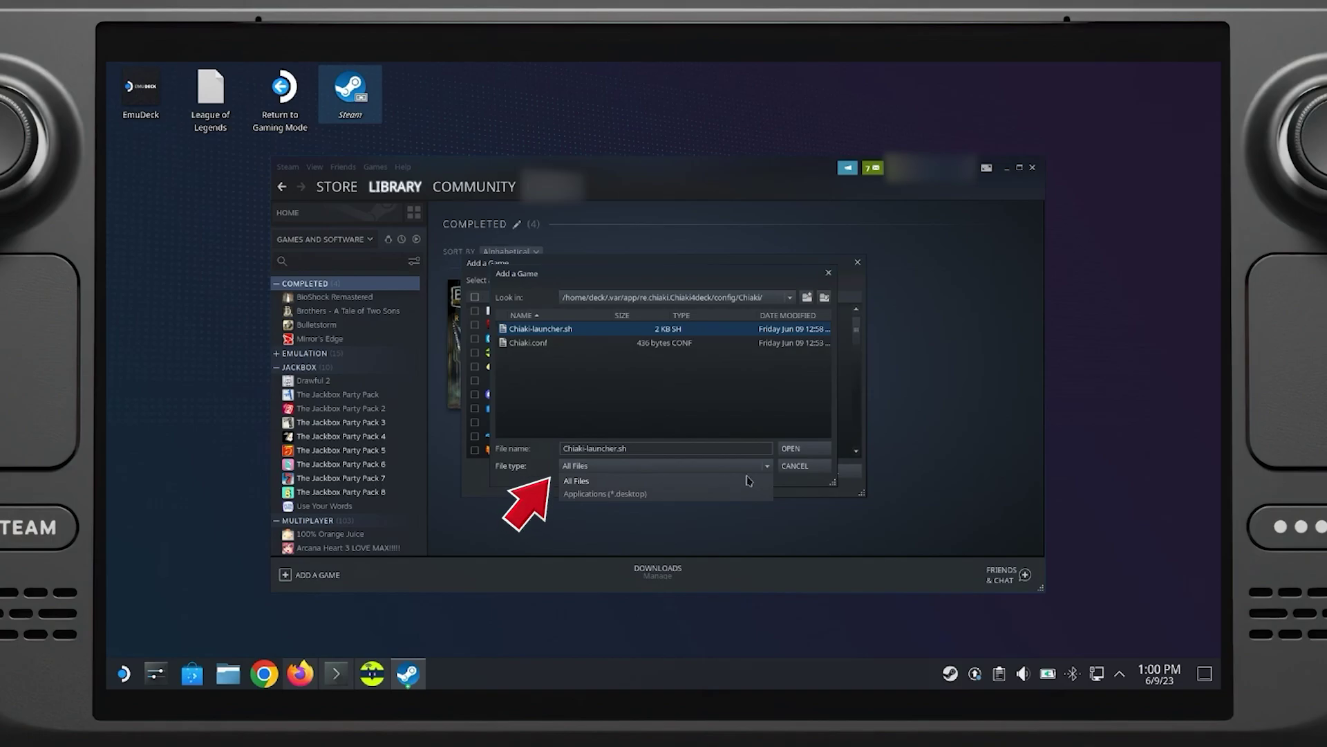
{"action": "left_click", "coordinate": [767, 470]}
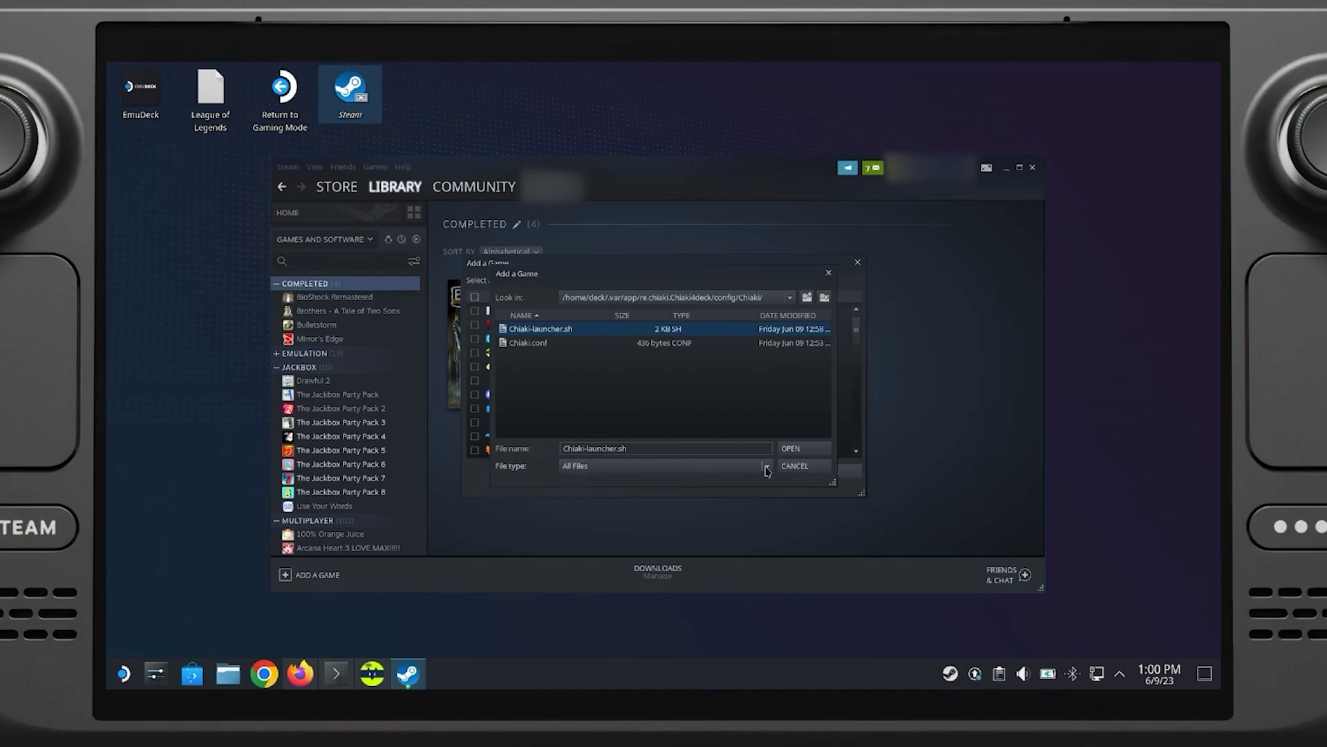
{"action": "left_click", "coordinate": [790, 448]}
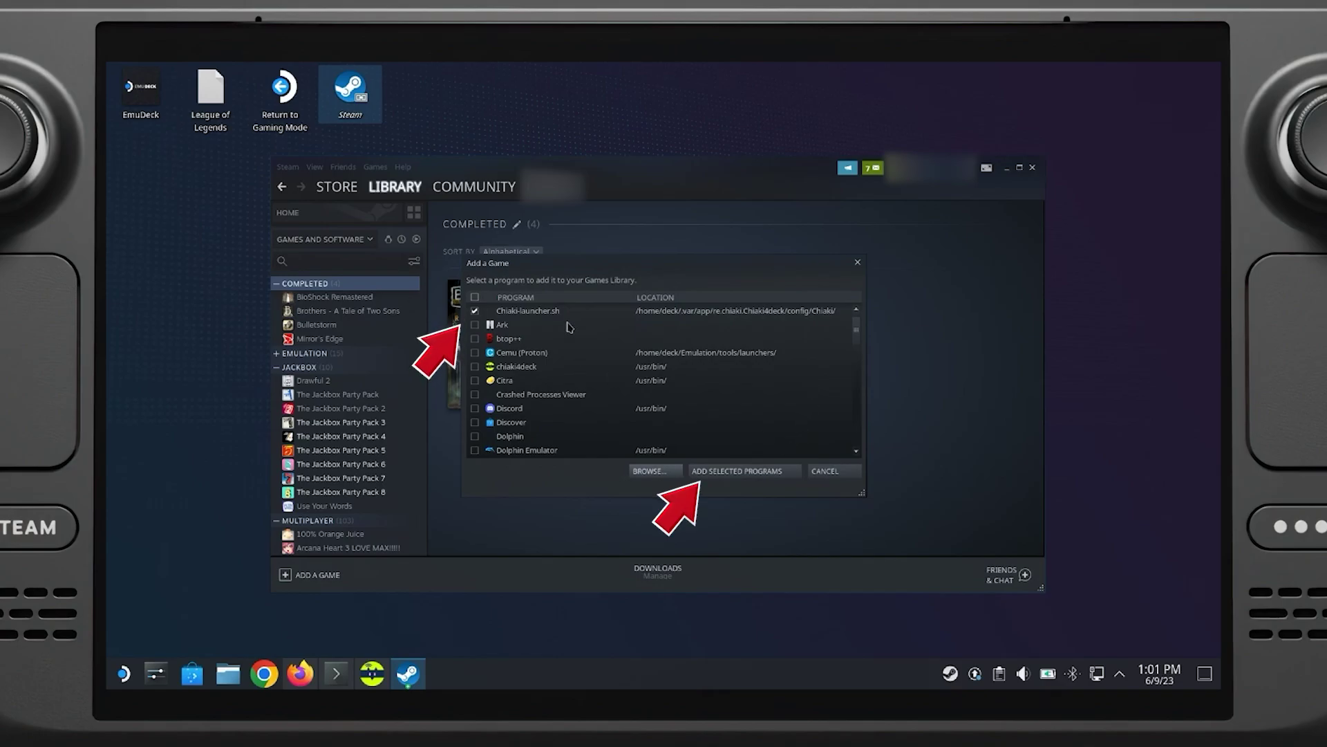
{"action": "left_click", "coordinate": [770, 477]}
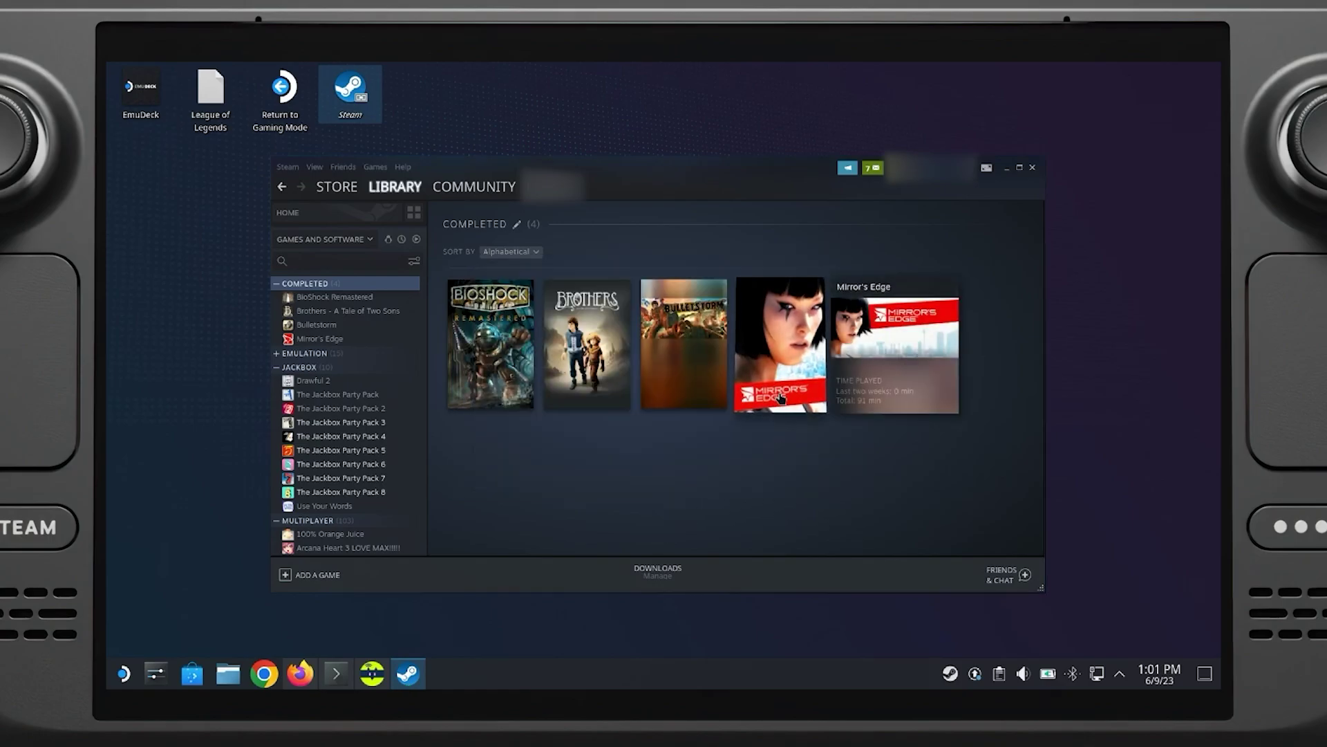
Search the library for chiaki and rename the Chiaki-launcher.sh shortcut to chiaki4deck in Properties.
{"action": "left_click", "coordinate": [326, 261]}
{"action": "type", "text": "chiaki"}
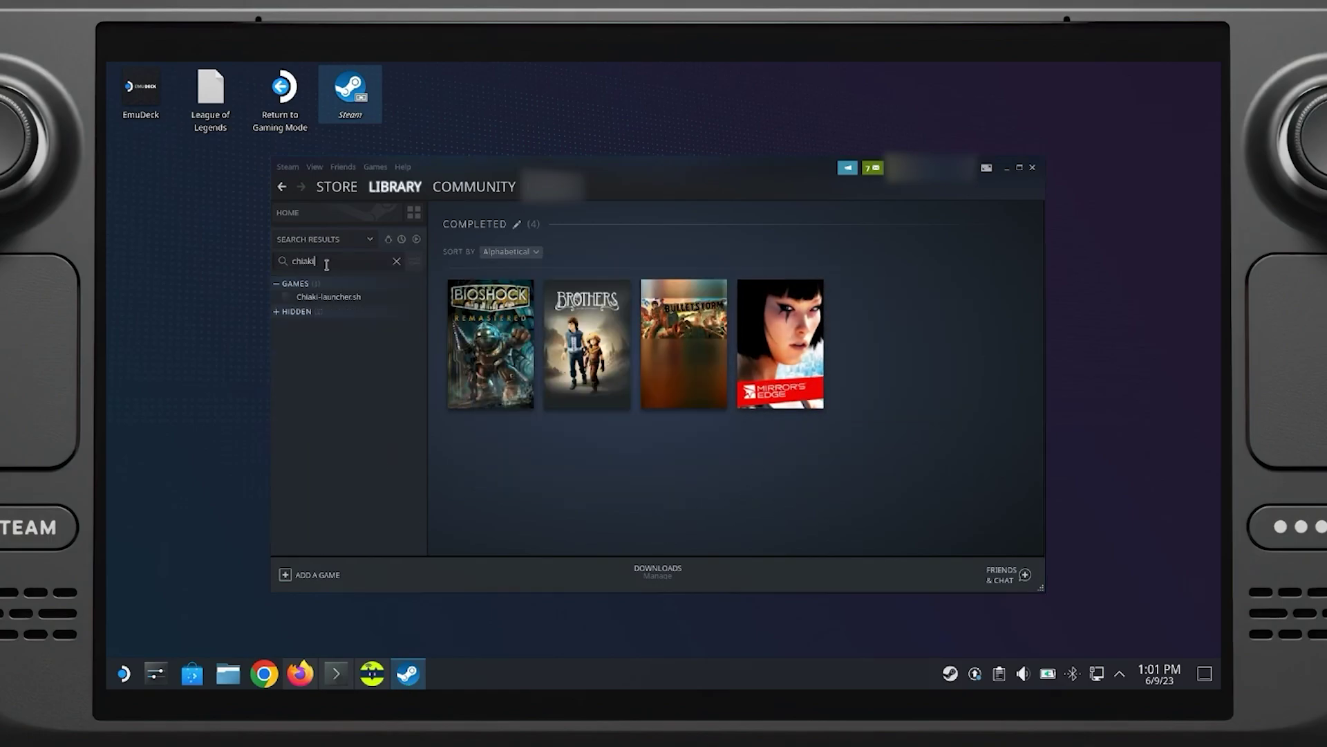
{"action": "right_click", "coordinate": [399, 298]}
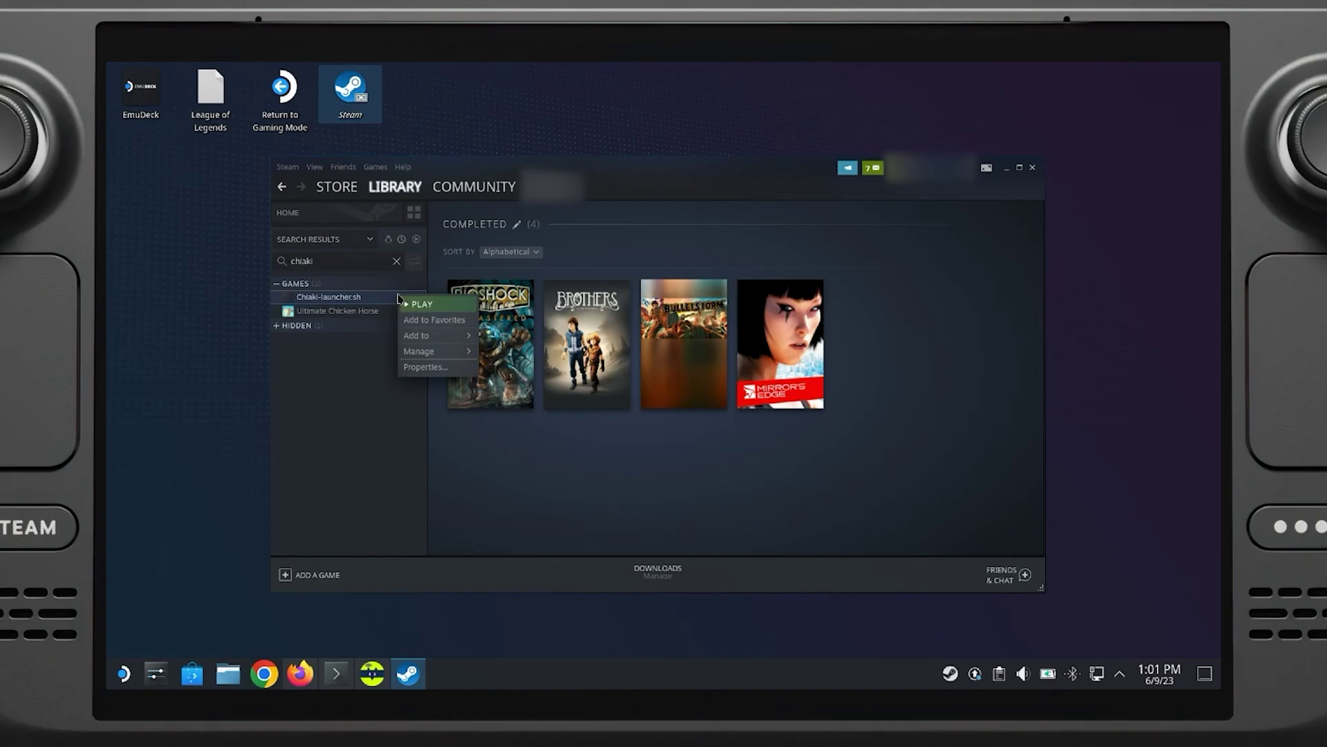
{"action": "left_click", "coordinate": [426, 368]}
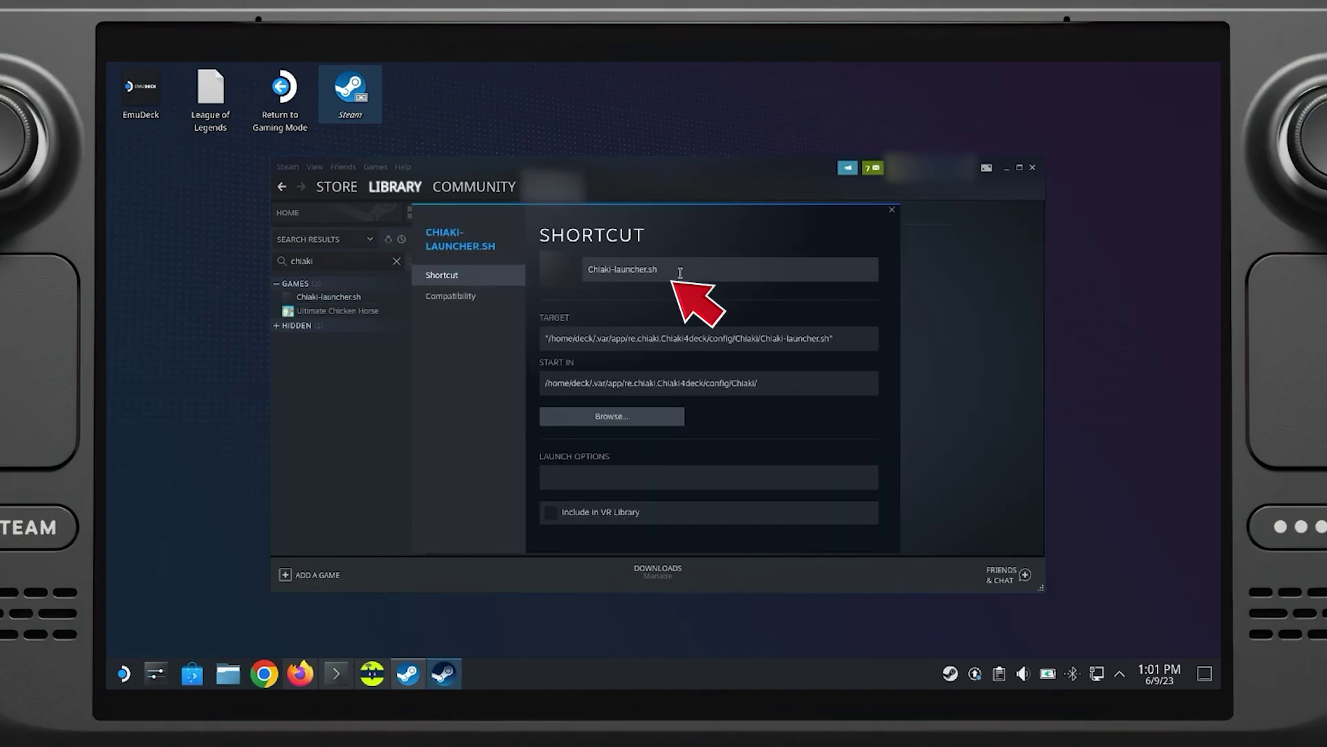
{"action": "left_click", "coordinate": [666, 274]}
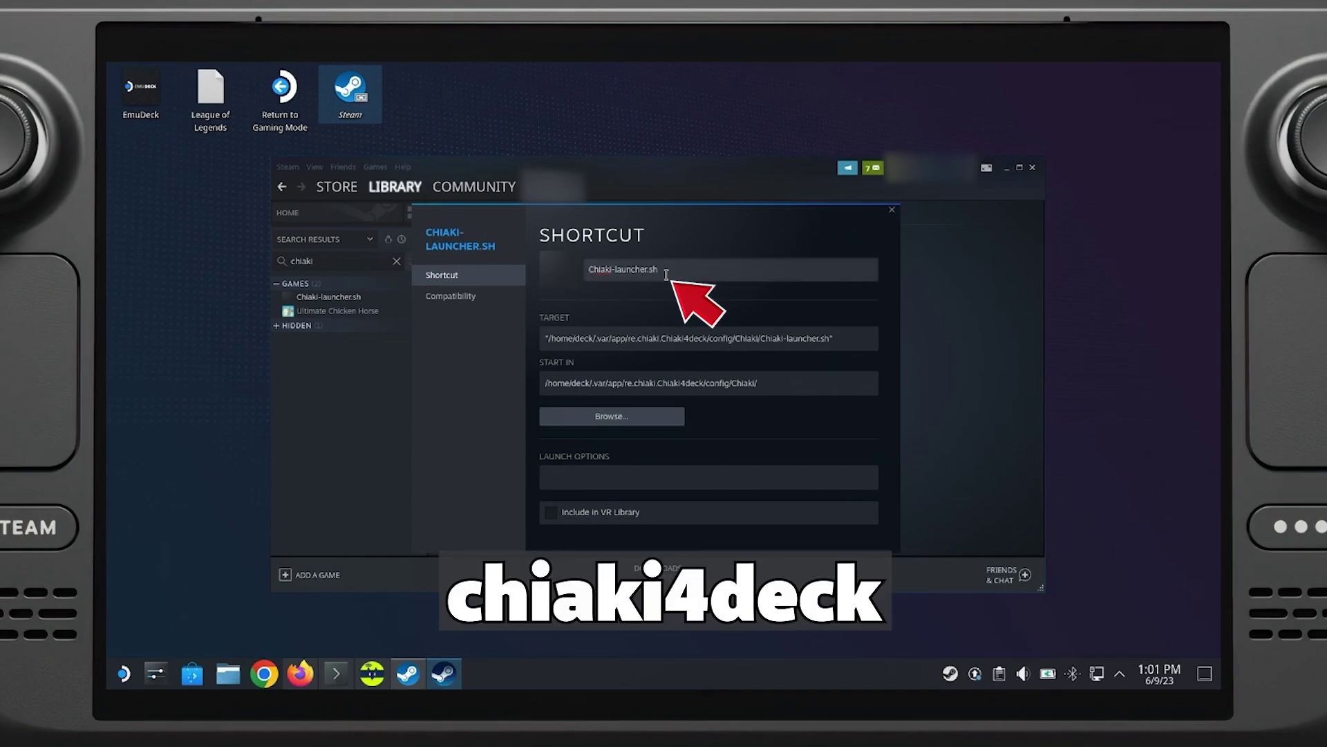
{"action": "key", "text": "BackSpace"}
{"action": "key", "text": "BackSpace"}
{"action": "key", "text": "BackSpace"}
{"action": "key", "text": "BackSpace"}
{"action": "key", "text": "BackSpace"}
{"action": "key", "text": "BackSpace"}
{"action": "key", "text": "BackSpace"}
{"action": "key", "text": "BackSpace"}
{"action": "key", "text": "BackSpace"}
{"action": "key", "text": "BackSpace"}
{"action": "key", "text": "BackSpace"}
{"action": "key", "text": "BackSpace"}
{"action": "key", "text": "BackSpace"}
{"action": "key", "text": "BackSpace"}
{"action": "key", "text": "BackSpace"}
{"action": "key", "text": "BackSpace"}
{"action": "key", "text": "BackSpace"}
{"action": "key", "text": "BackSpace"}
{"action": "type", "text": "chiaki4"}
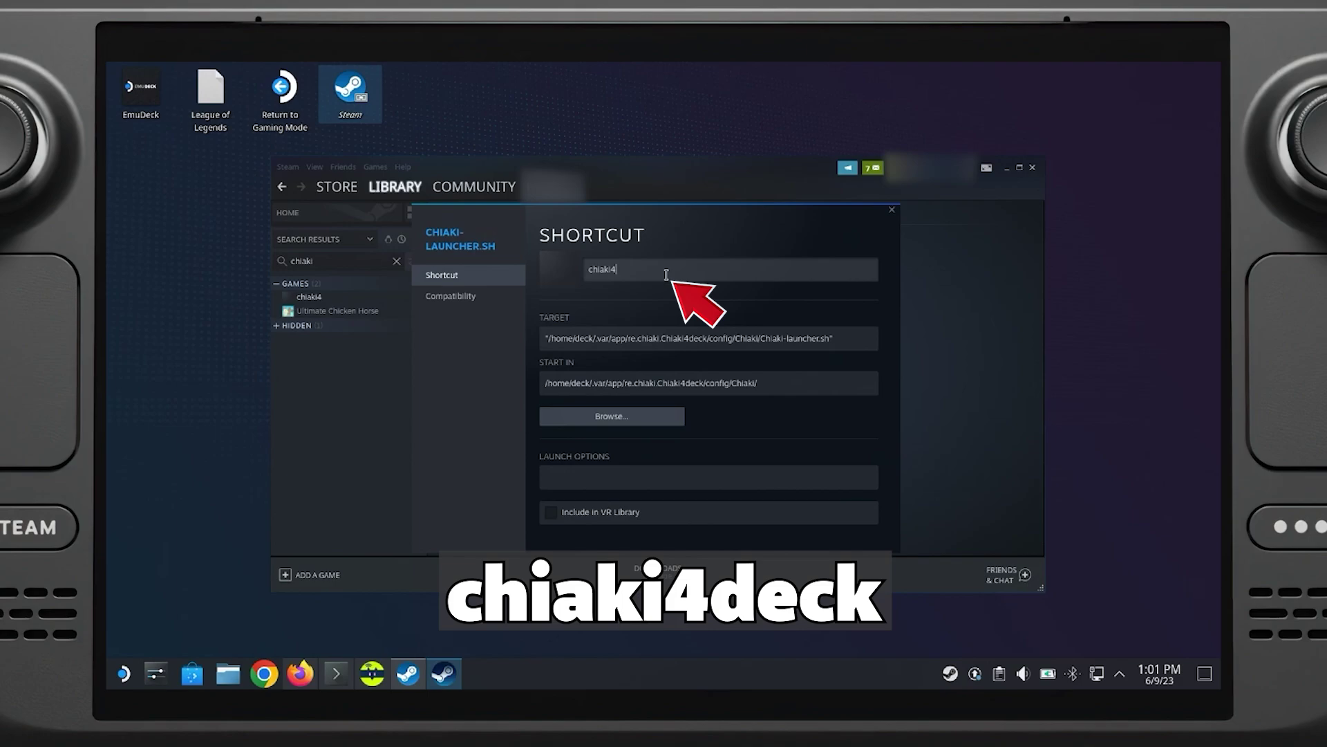
{"action": "type", "text": "dec"}
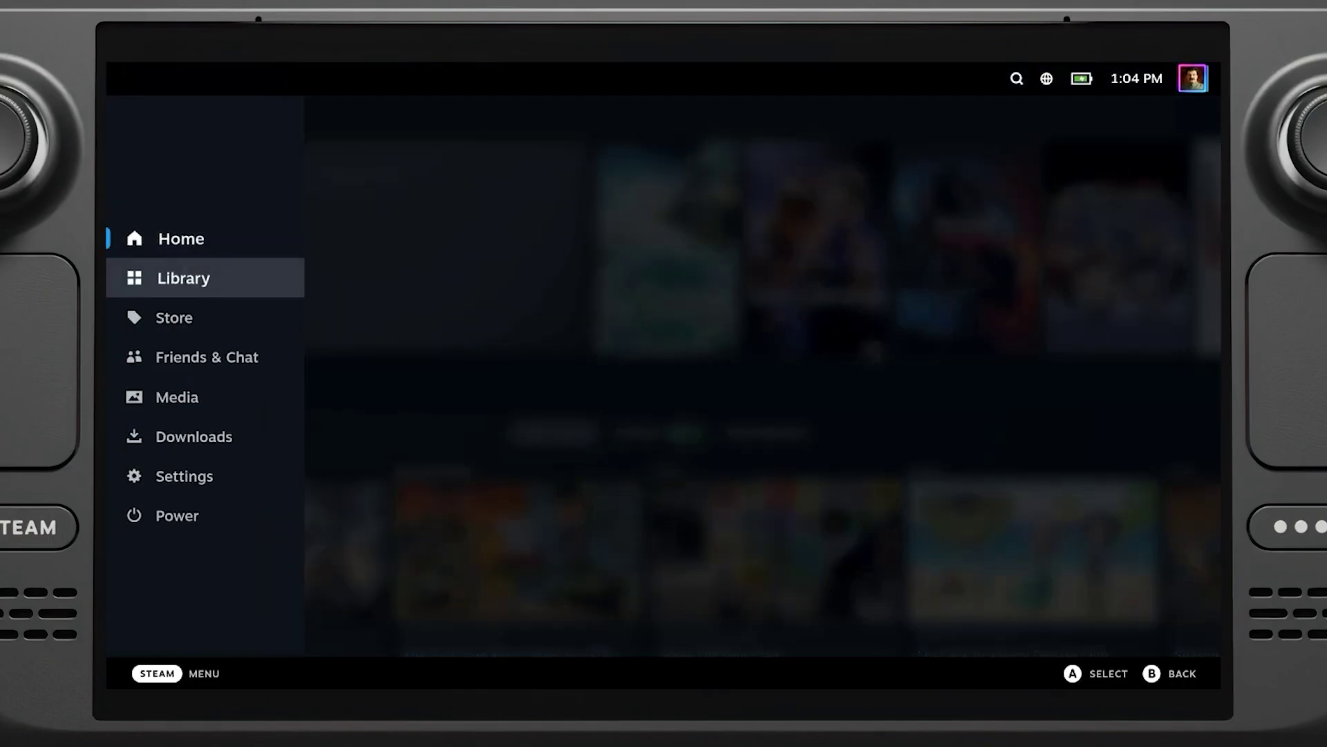
In Gaming Mode, open chiaki4deck from Library > Non-Steam and show its Controller Settings.
{"action": "key", "text": "Return"}
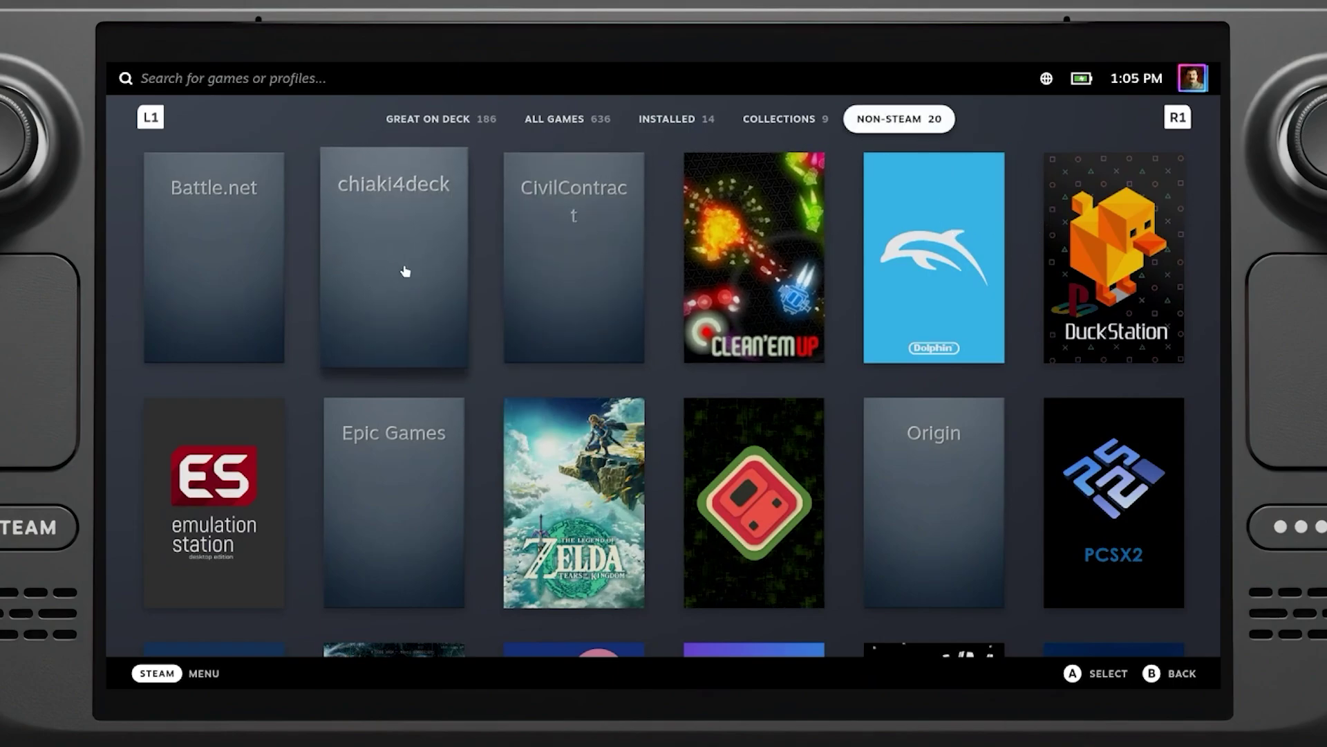
{"action": "left_click", "coordinate": [403, 229]}
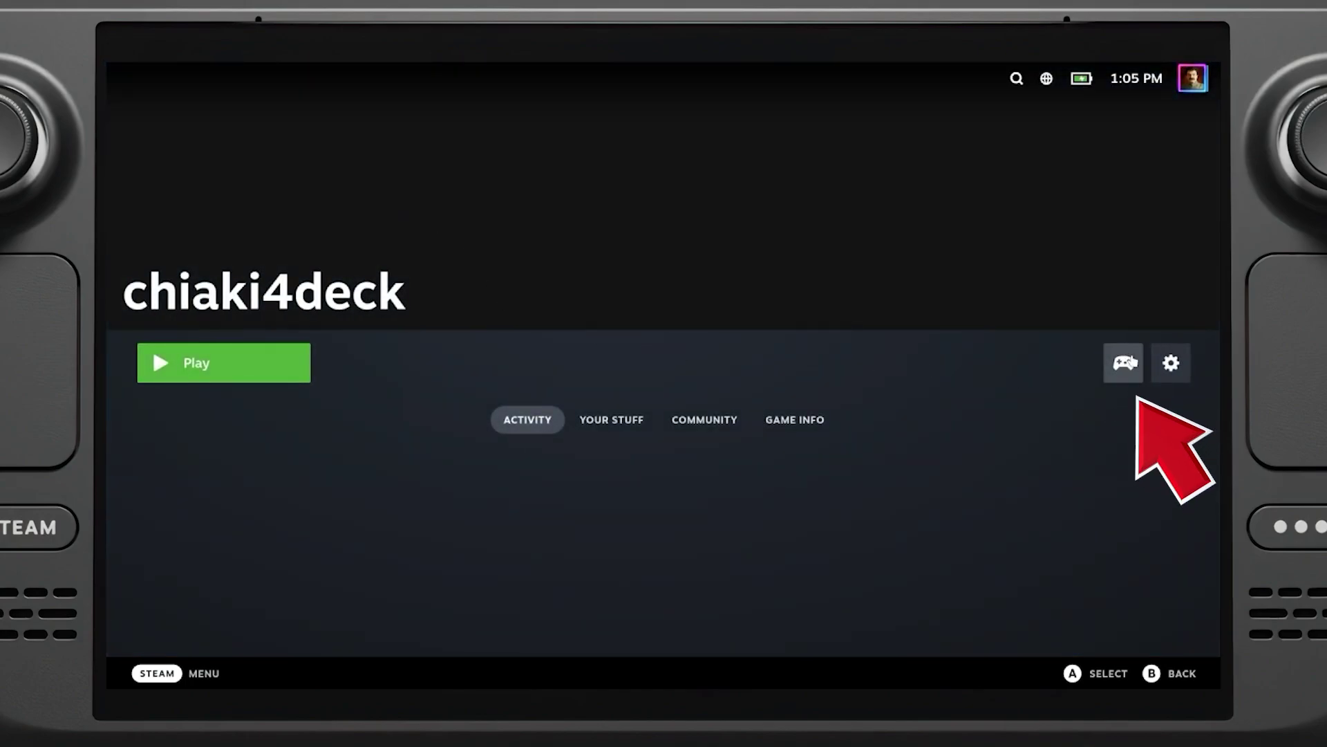
{"action": "left_click", "coordinate": [1122, 382]}
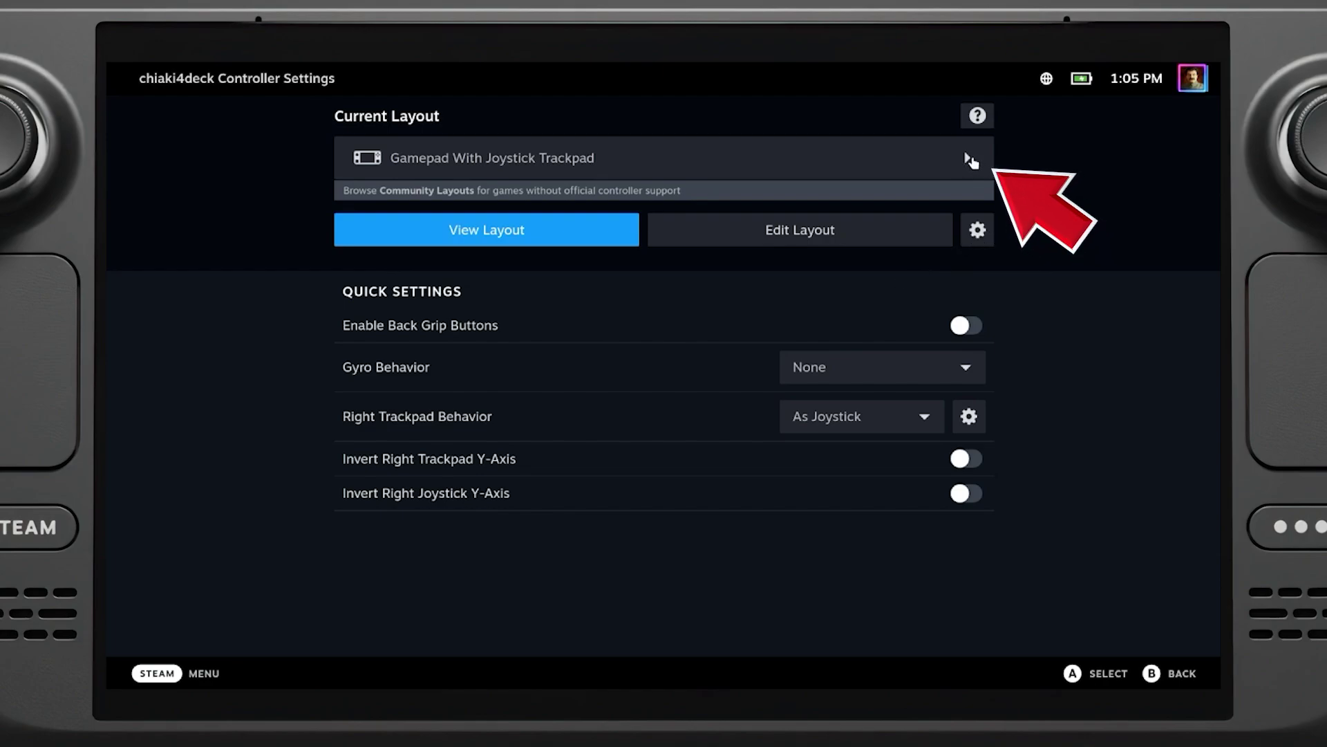
Replace Gamepad With Joystick Trackpad with the community chiaki4deck+ layout by Streetpea.
{"action": "left_click", "coordinate": [971, 161]}
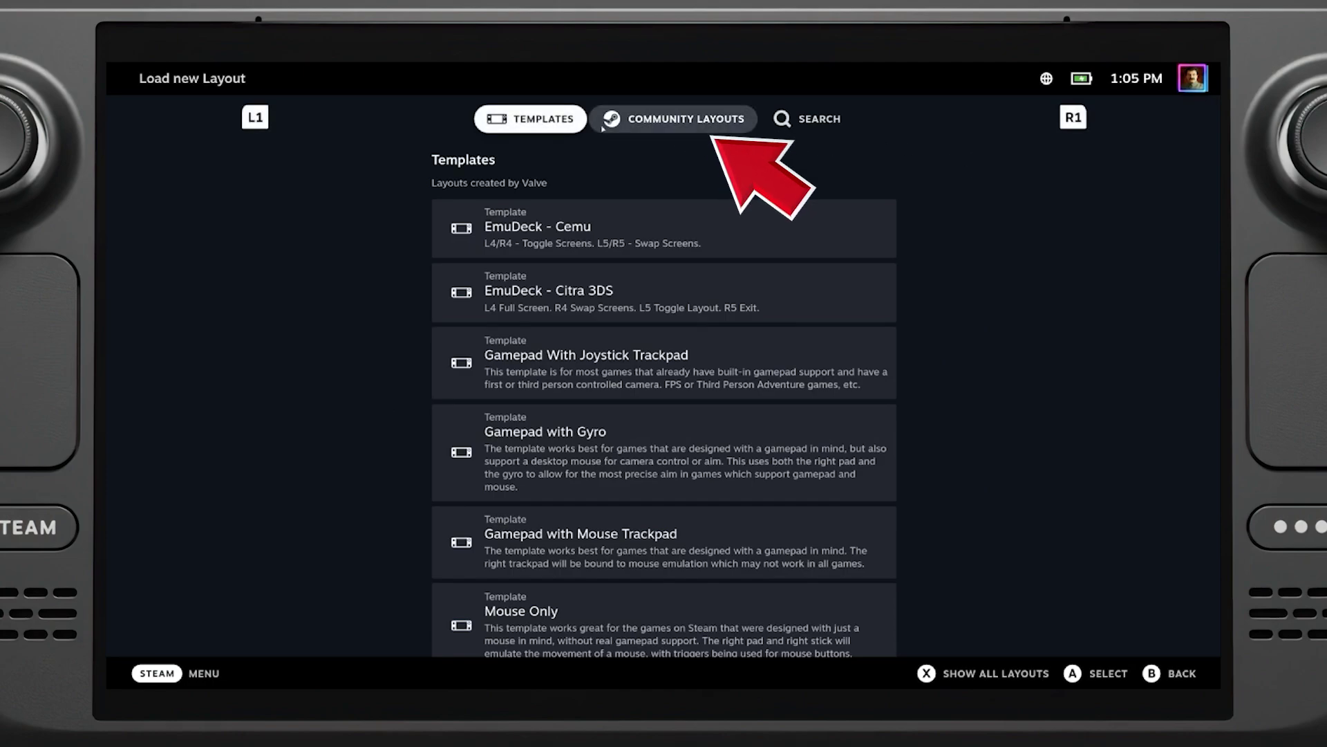
{"action": "left_click", "coordinate": [675, 118]}
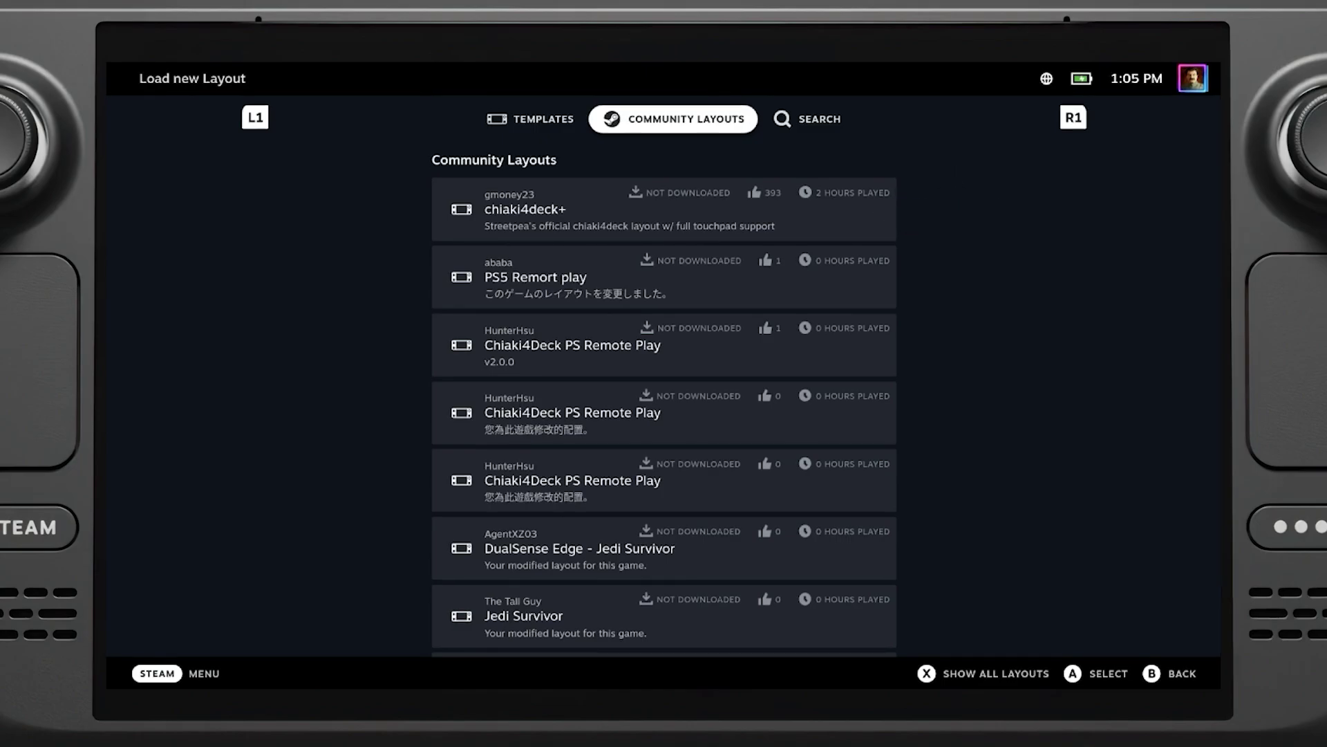
{"action": "left_click", "coordinate": [841, 214]}
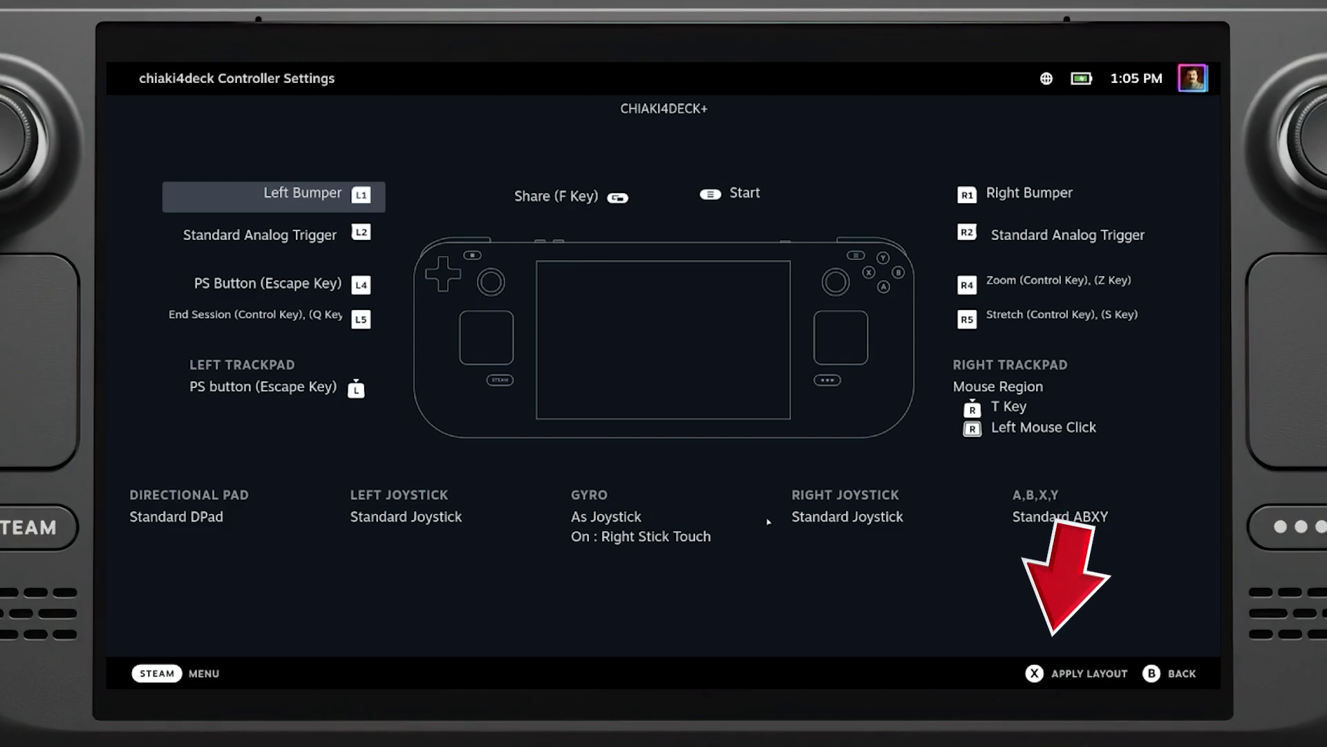
{"action": "key", "text": "x"}
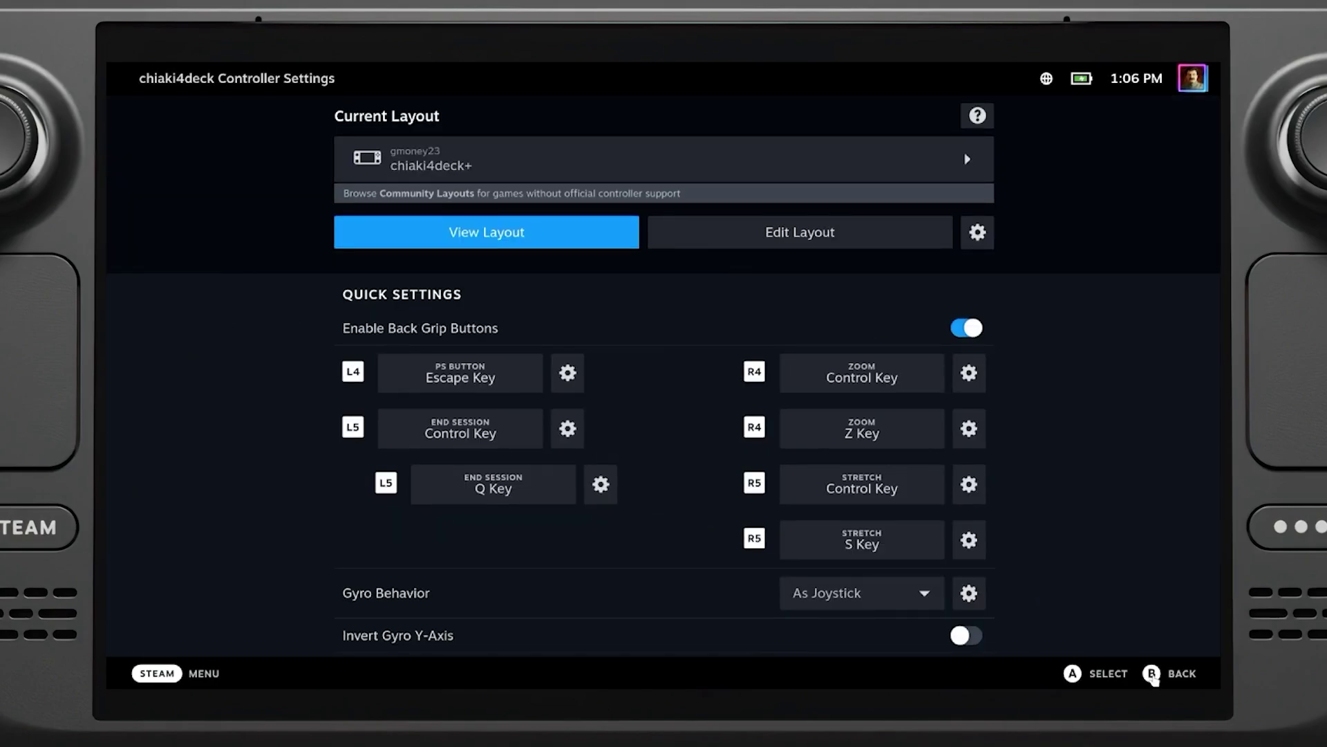
Return to the chiaki4deck game page and start it with Play.
{"action": "left_click", "coordinate": [1153, 678]}
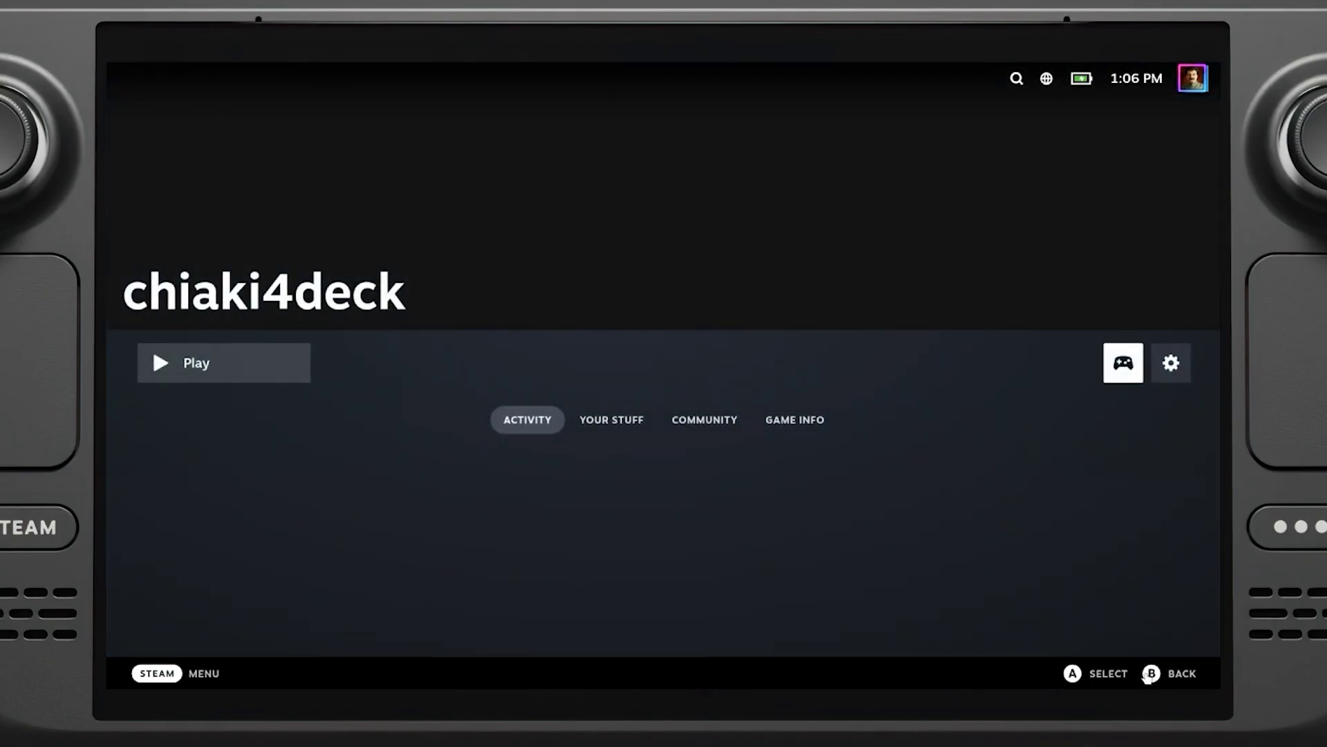
{"action": "left_click", "coordinate": [241, 380]}
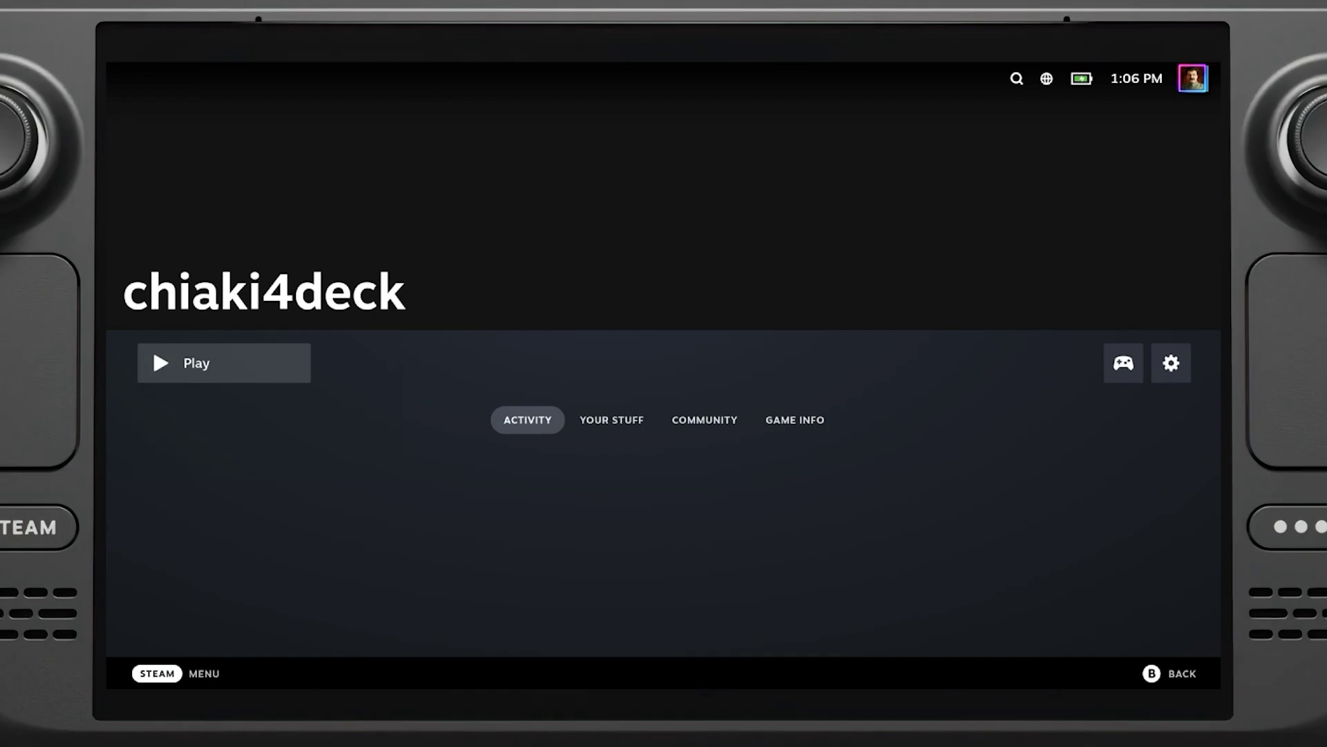
{"action": "key", "text": "Return"}
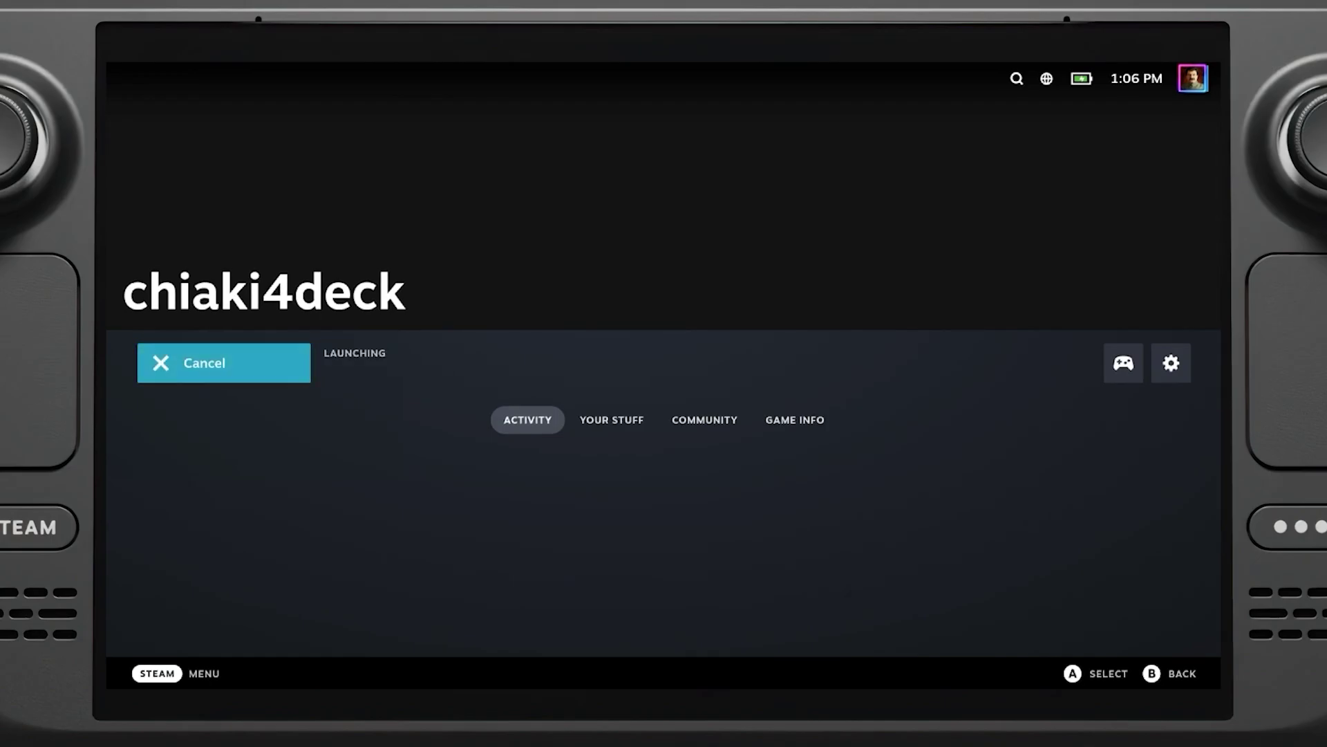